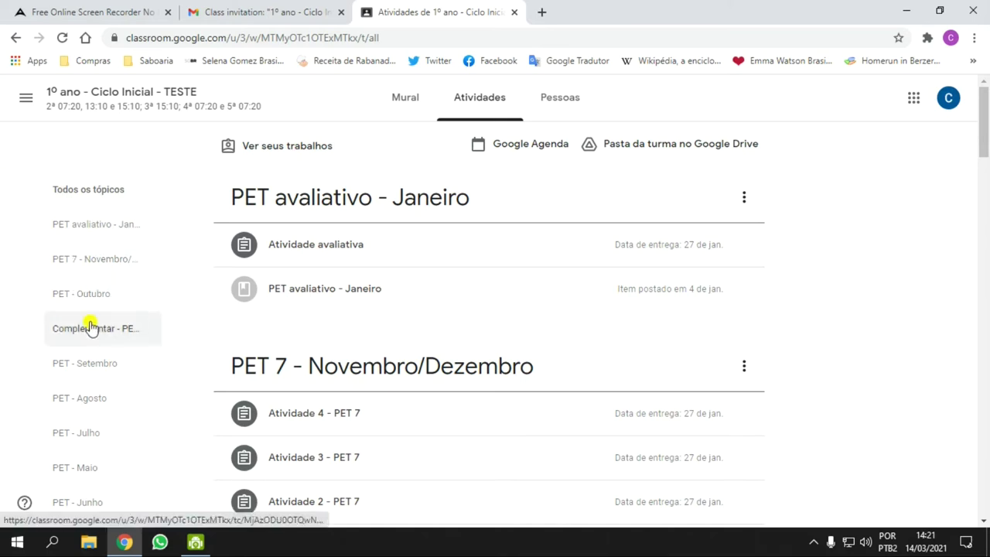
Scroll the Atividades topic list down and back up to review the PET avaliativo - Janeiro topic
scroll(73, 392, down, 1)
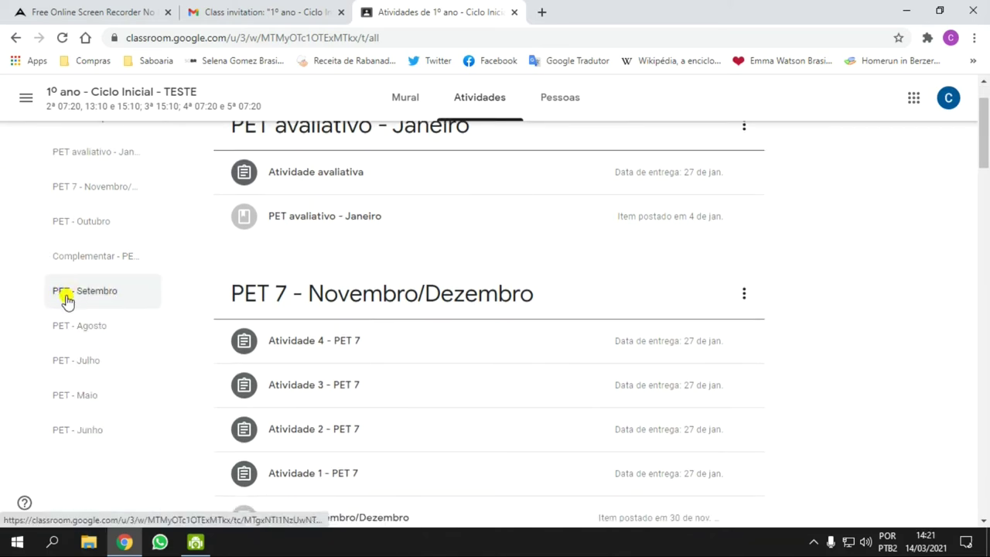
scroll(159, 228, up, 1)
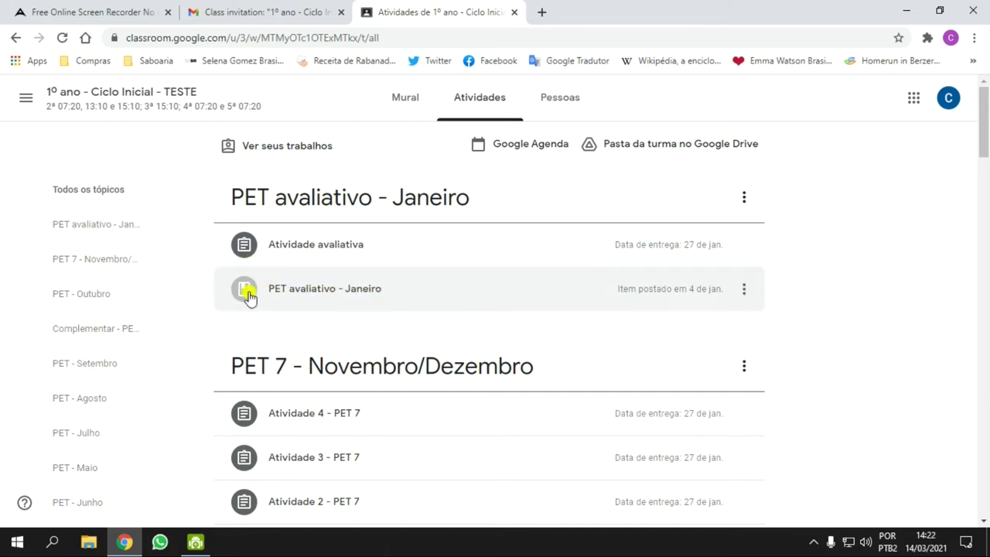
Expand the PET avaliativo - Janeiro post and open its full material page
click(331, 295)
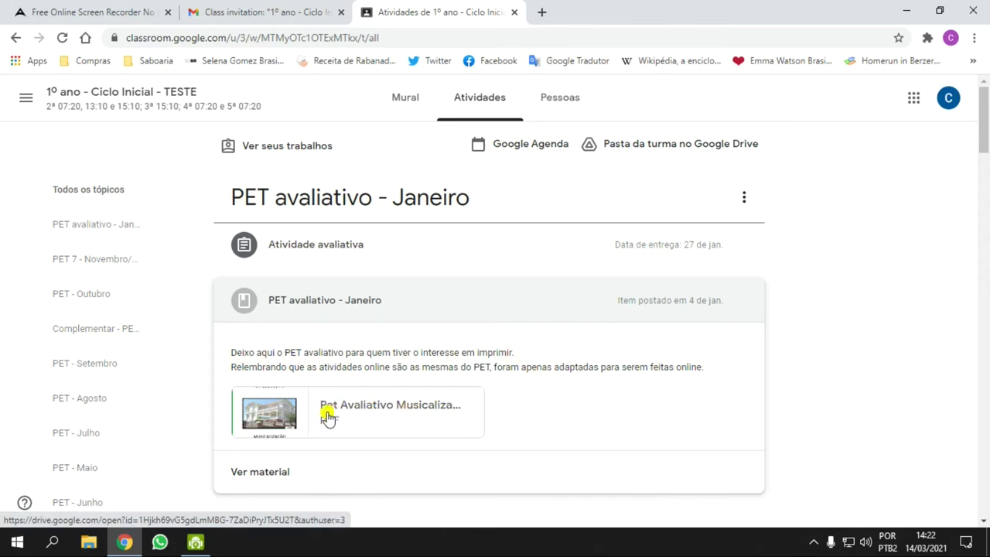
click(262, 473)
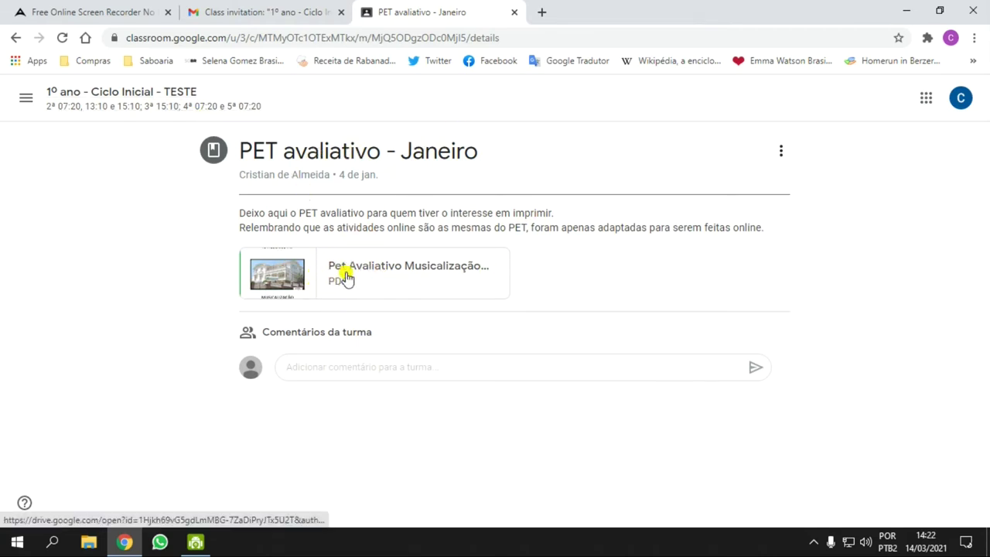
Preview the three pages of Pet Avaliativo Musicalização PDF, then open it in a new tab
click(346, 278)
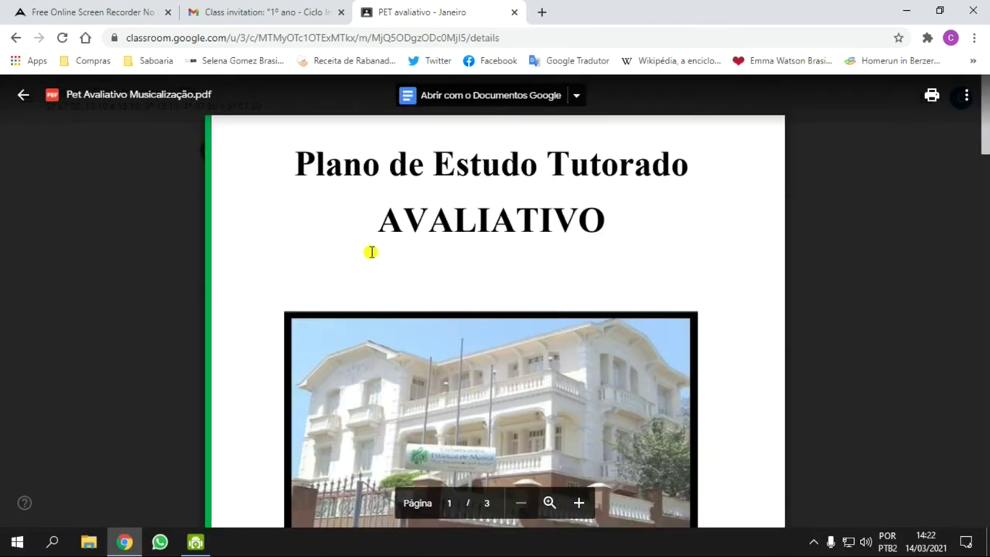
scroll(352, 250, down, 10)
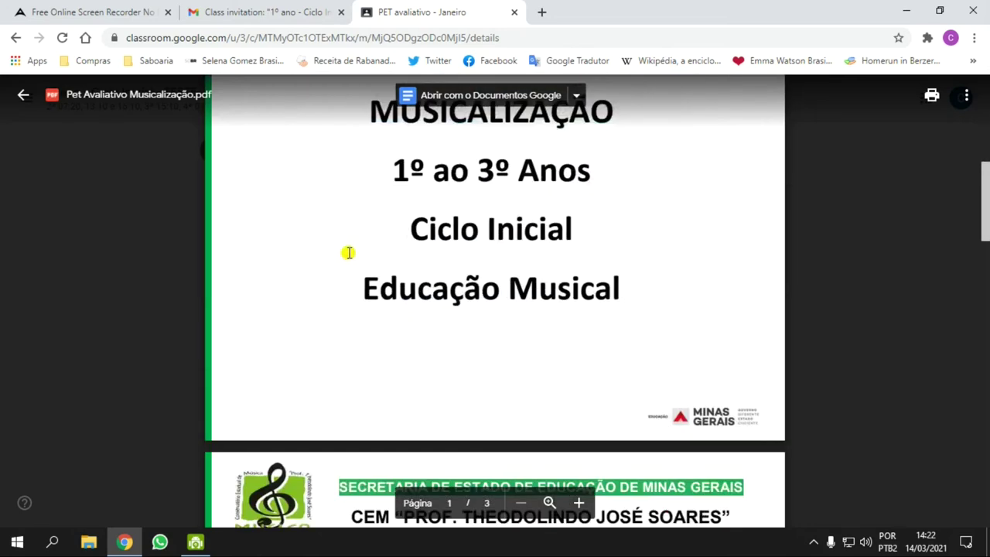
scroll(350, 253, down, 15)
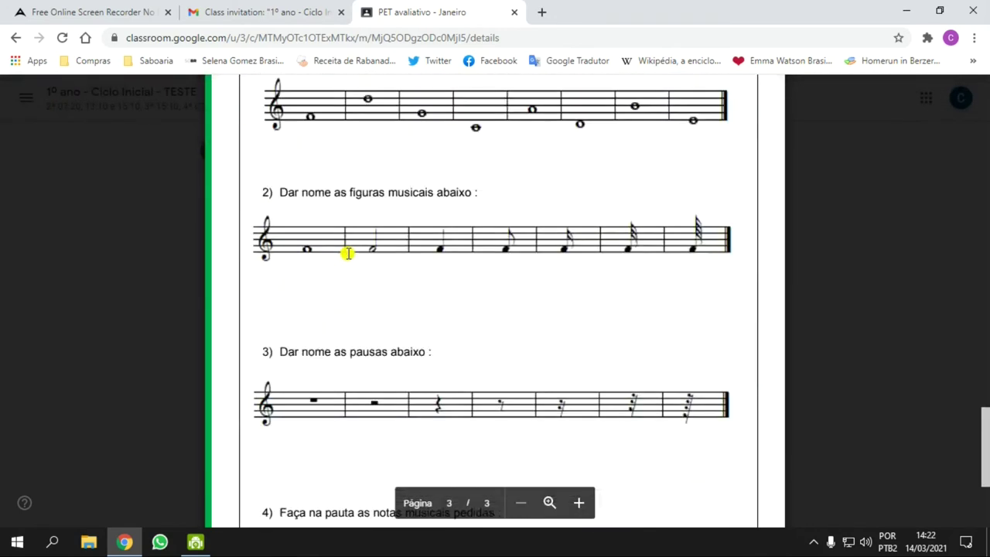
scroll(348, 253, up, 20)
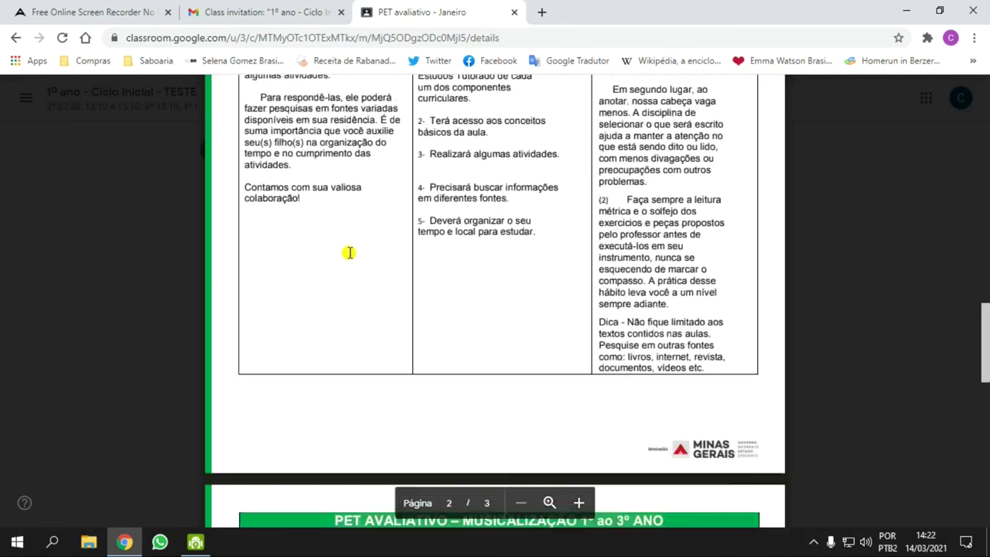
scroll(351, 252, up, 3)
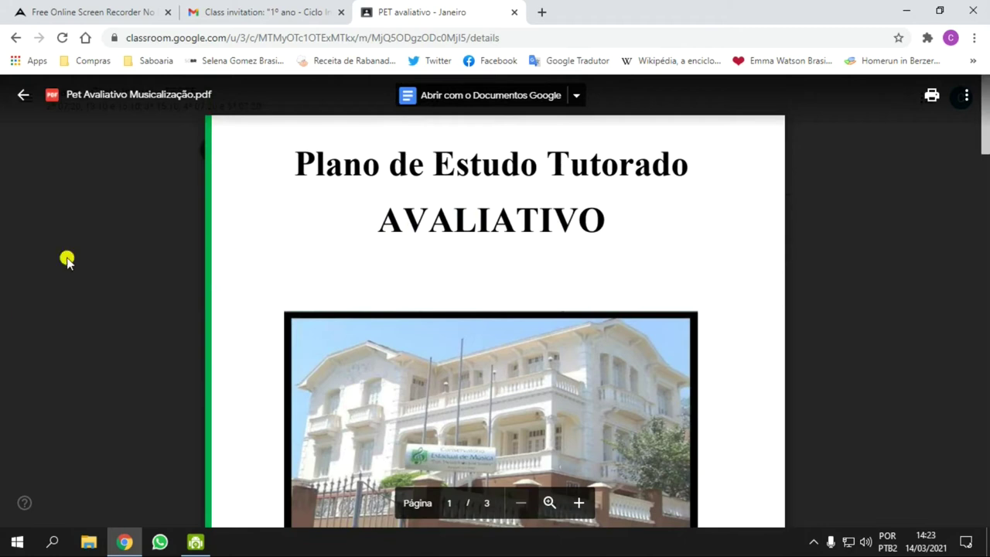
click(963, 96)
click(963, 96)
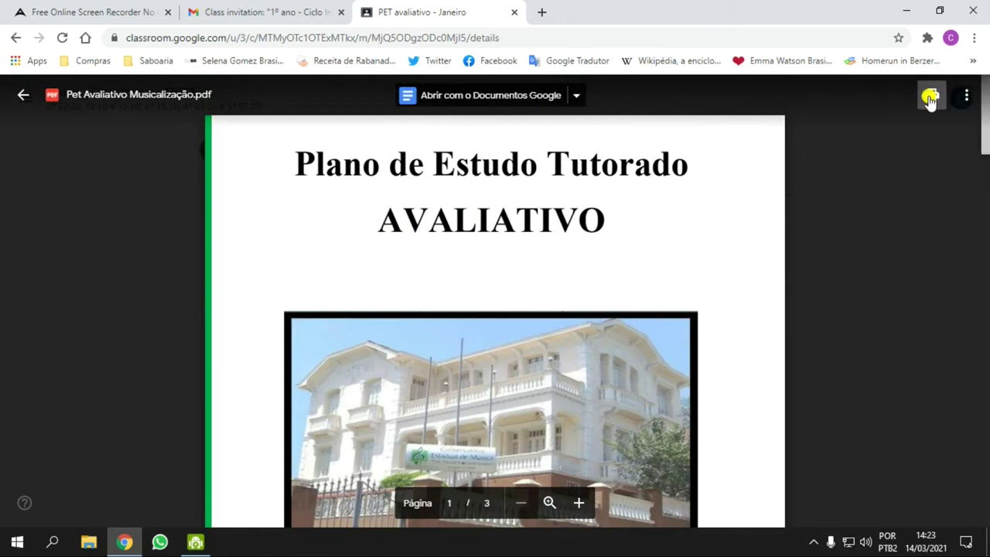
click(931, 99)
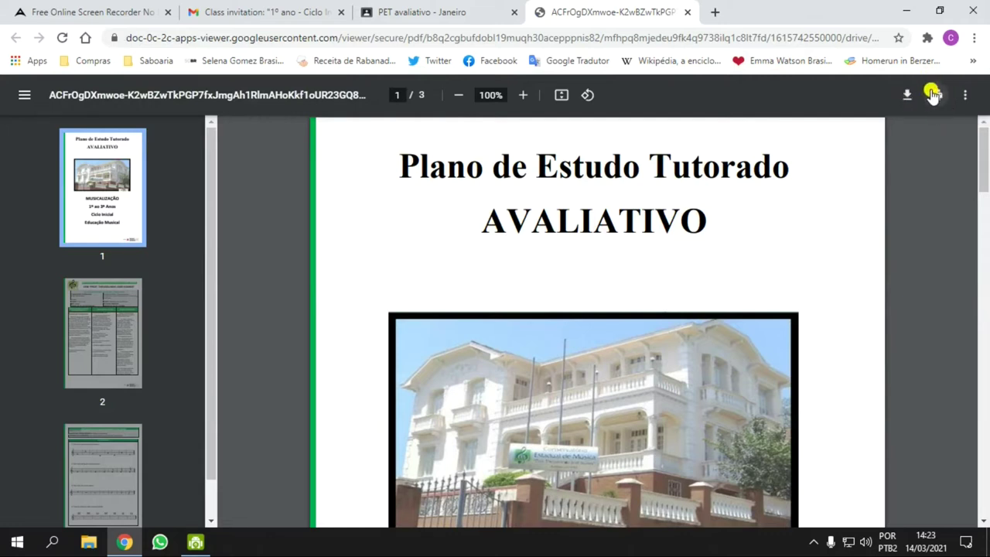
Switch back to the Classroom tab showing the class's Atividades list
click(687, 11)
click(466, 104)
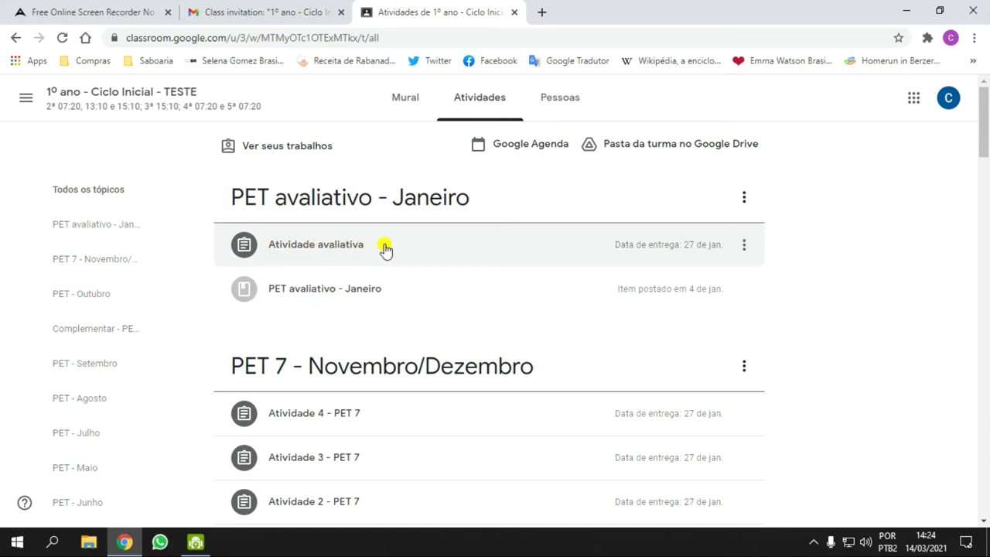
Expand Atividade avaliativa to show its 27 jan. due date and attached Google Form
scroll(225, 294, down, 2)
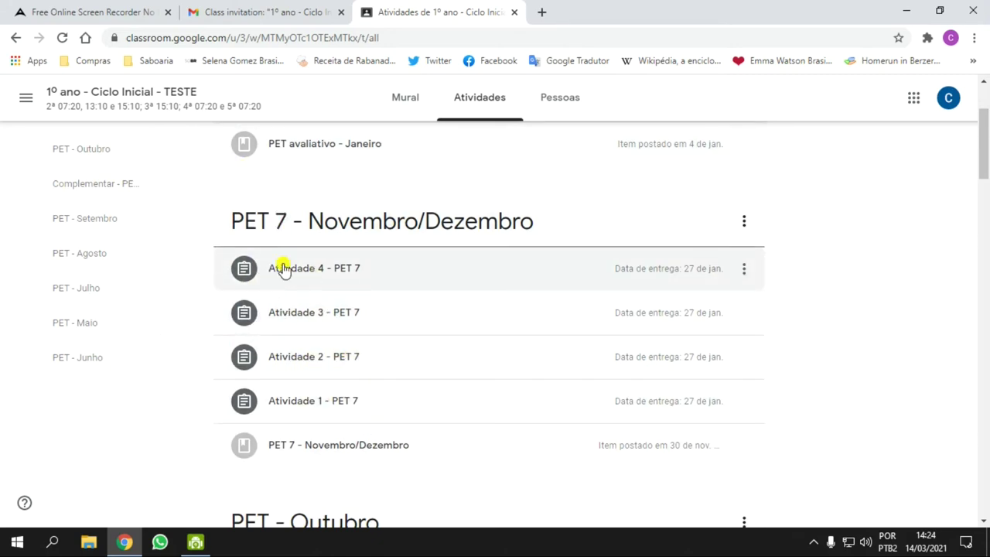
scroll(364, 270, up, 3)
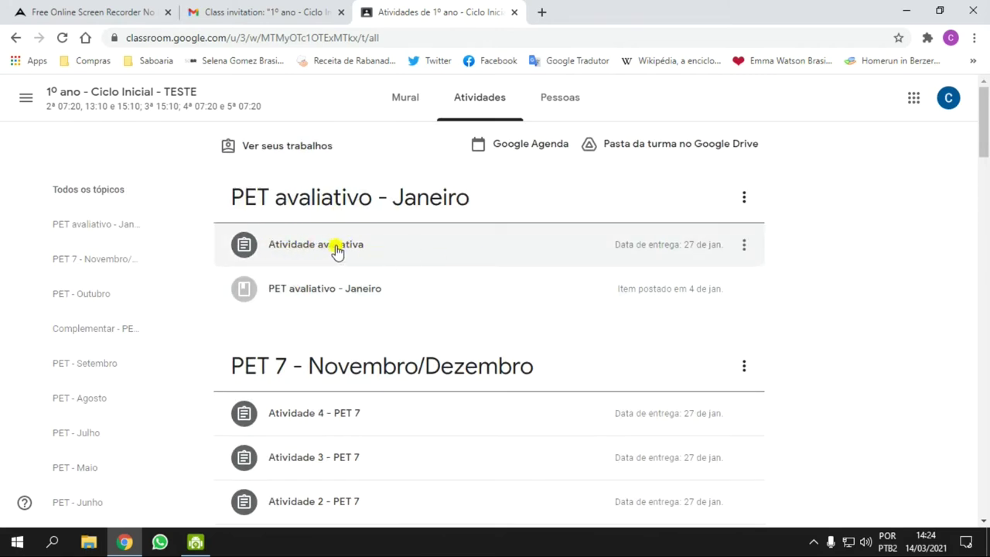
click(330, 253)
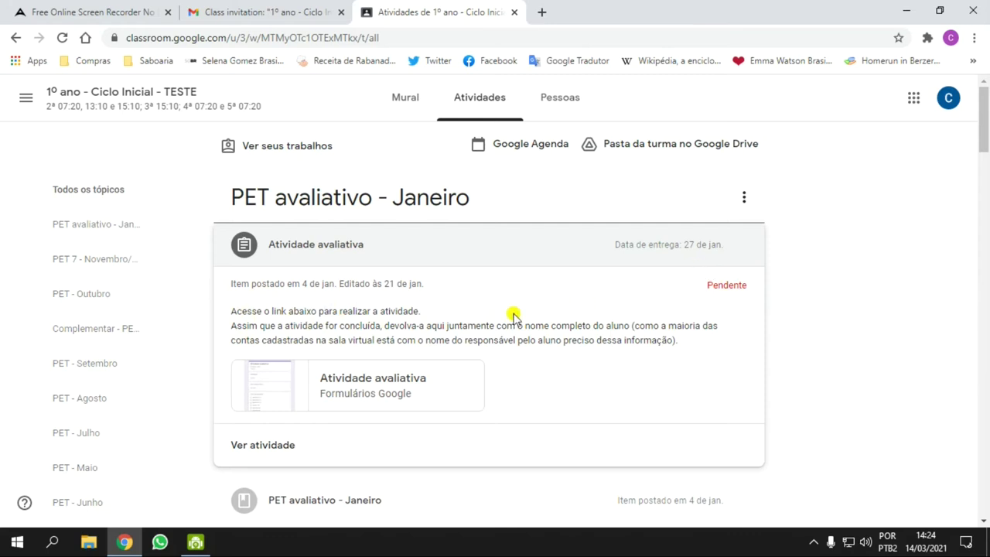
Open the Atividade avaliativa full page and highlight its Pendente status in Seus trabalhos
click(267, 452)
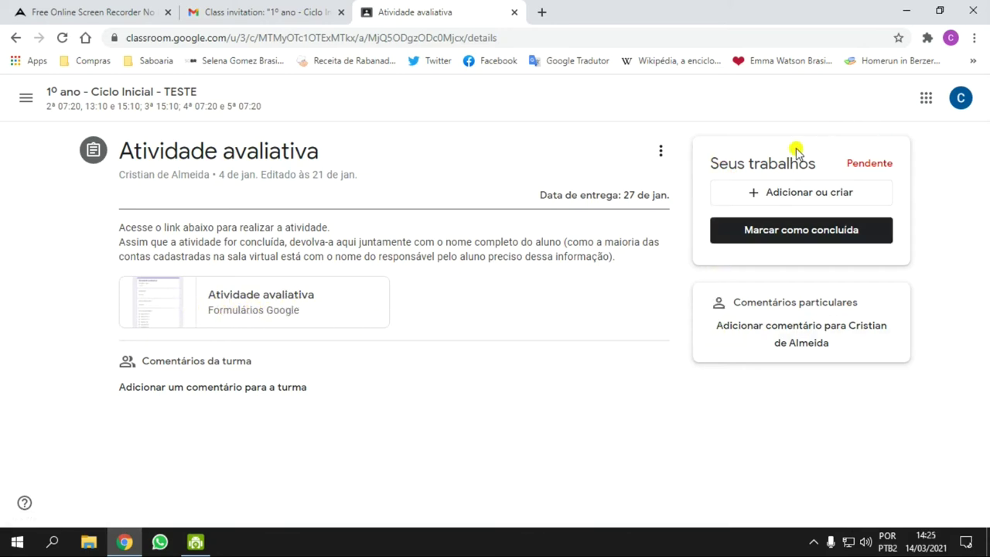
double_click(849, 165)
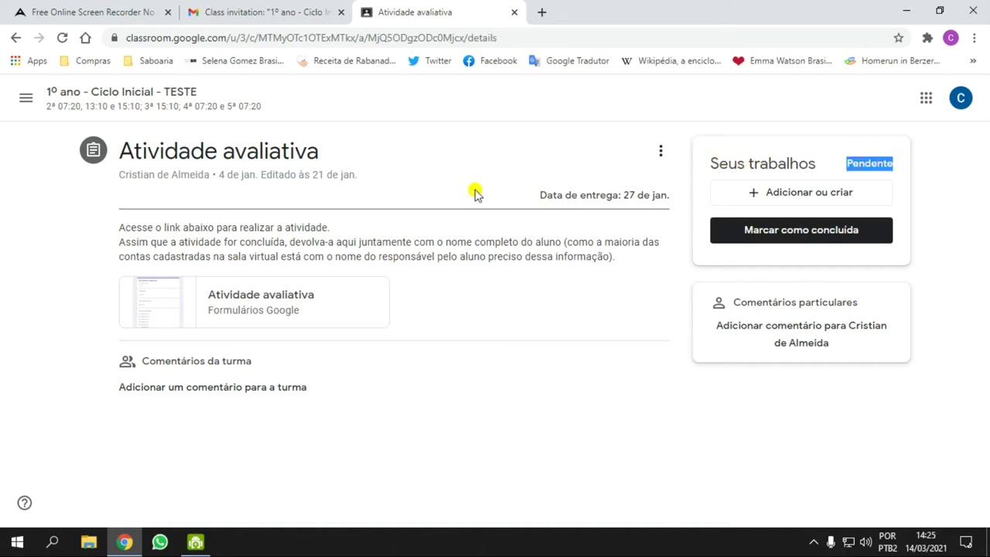
click(918, 151)
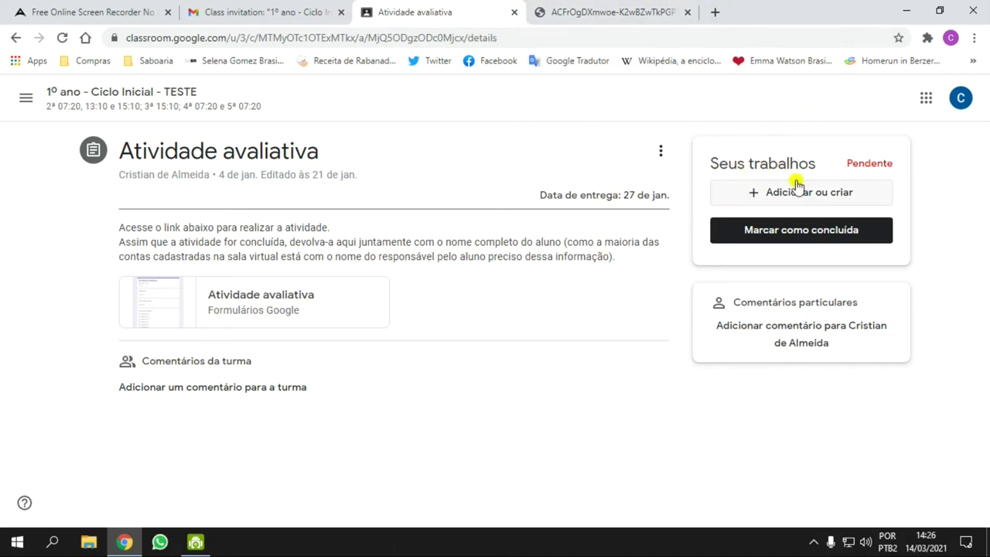
Create a new Google Docs document for the assignment from Adicionar ou criar
click(735, 201)
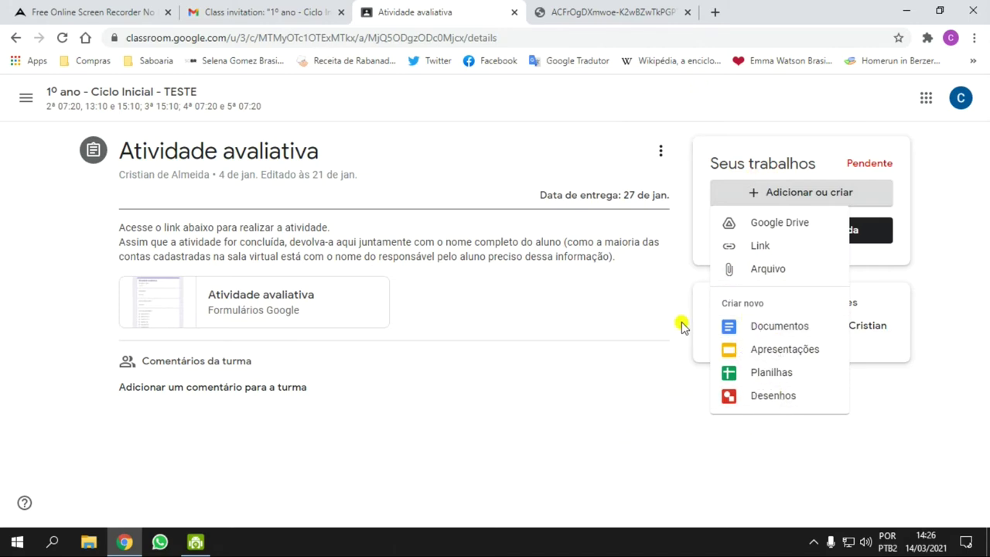
click(748, 327)
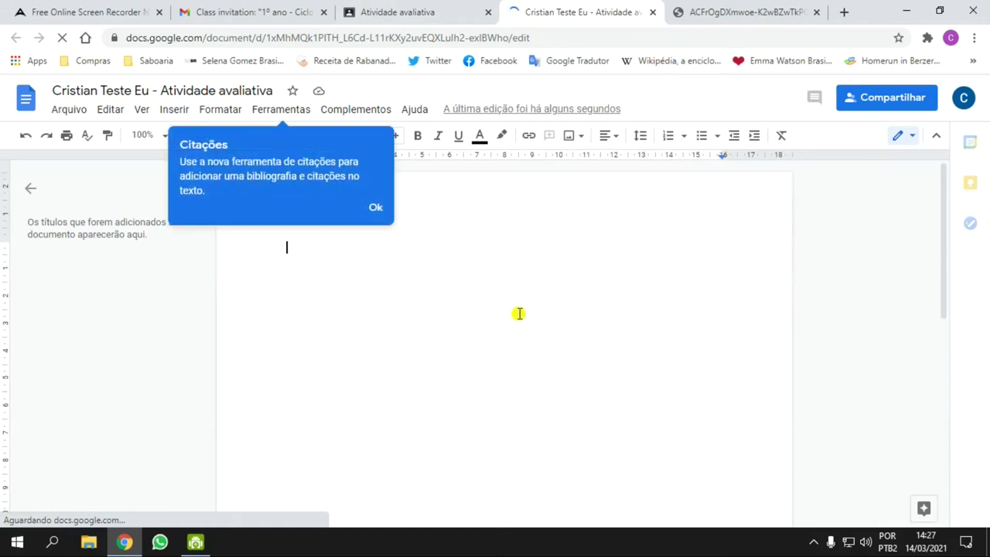
Dismiss the Citações tip, type a sentence beginning 'Eu go', and return to the assignment
click(460, 263)
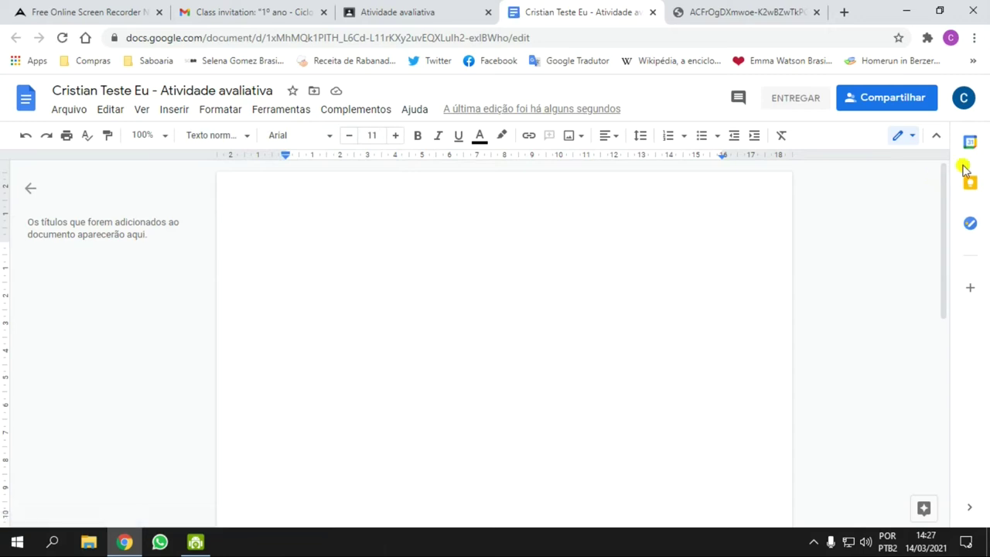
text(Eu gosto da música daquela cantora pop que está fazendo sucesso.)
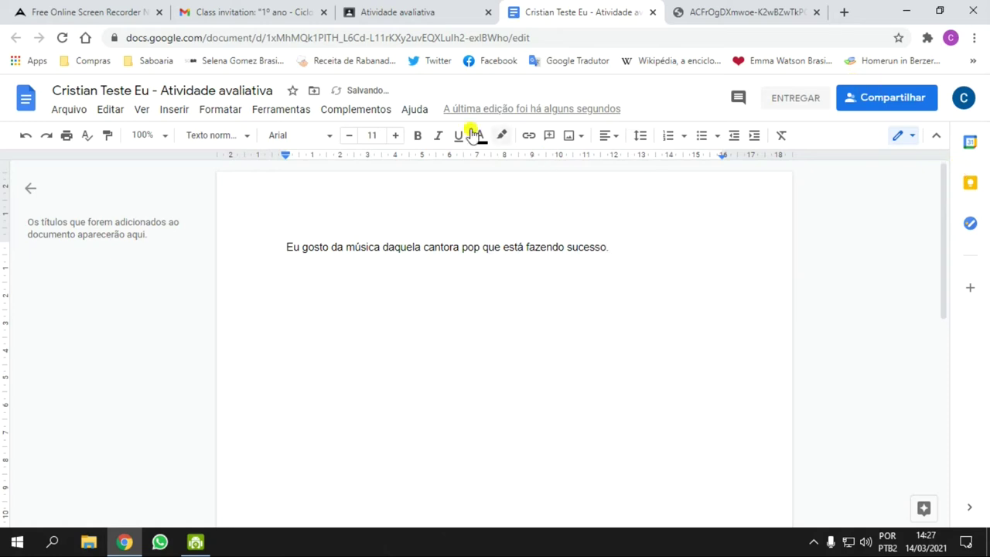
click(793, 101)
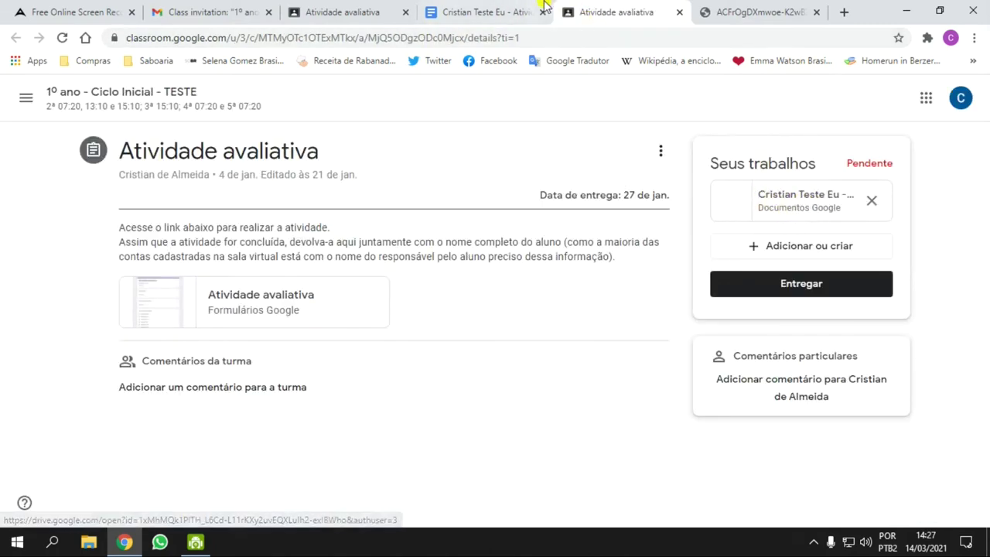
Close the duplicate Atividade avaliativa tab and the Google Docs tab
click(404, 12)
click(404, 12)
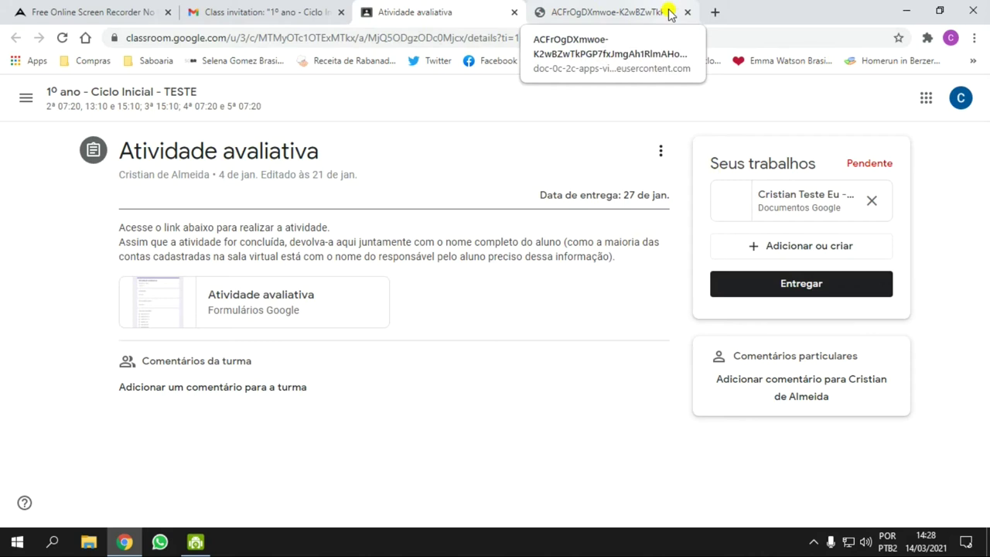
Scroll the PDF to page 3, the ATIVIDADES note-naming exercises
click(639, 11)
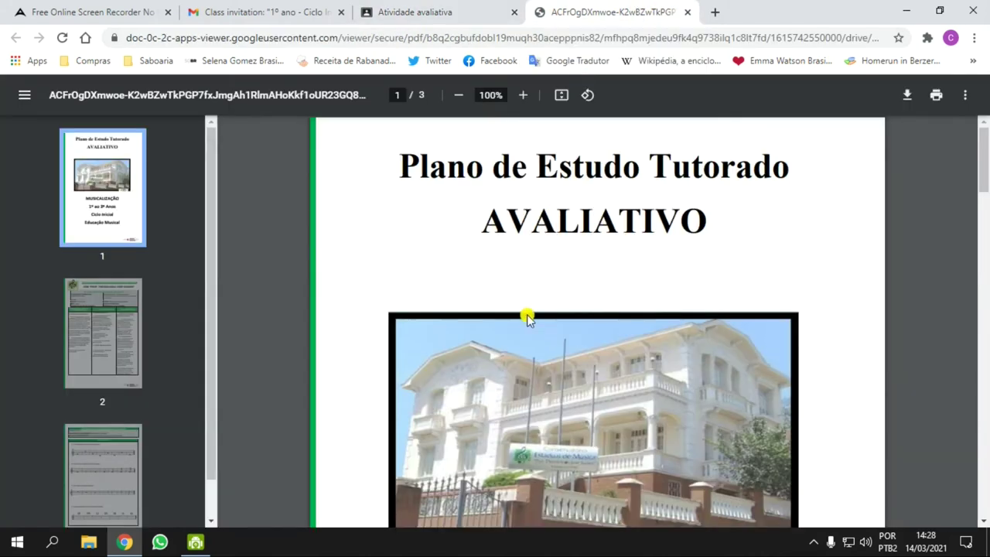
scroll(568, 321, down, 4)
scroll(569, 320, down, 20)
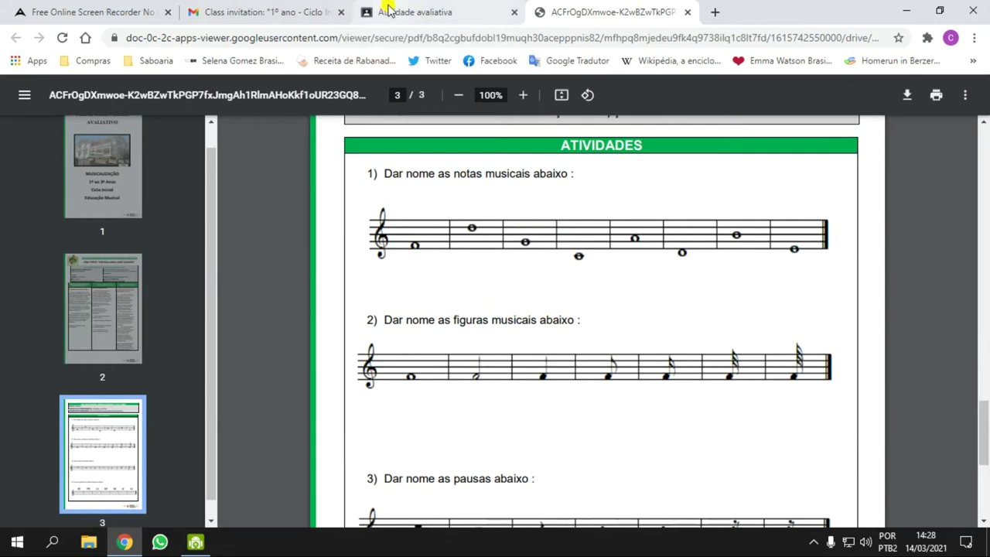
click(427, 9)
click(610, 9)
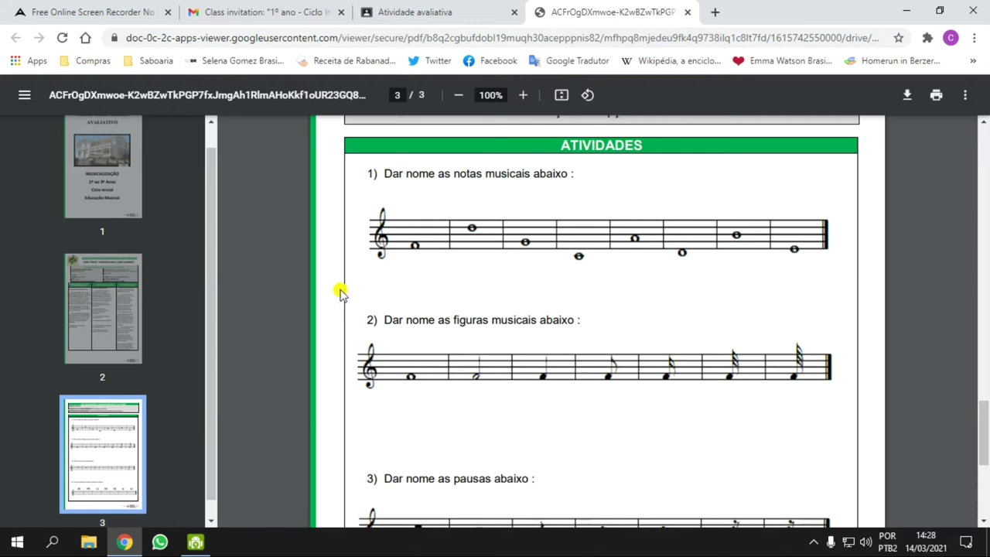
scroll(308, 314, down, 1)
scroll(311, 311, up, 1)
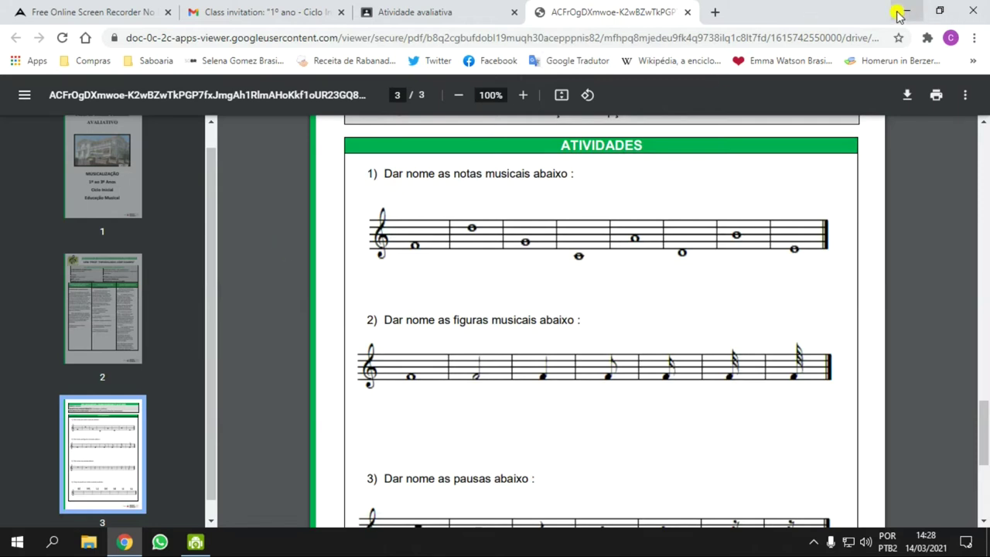
Launch Paint from a Start menu search for 'paint' to get a blank canvas
key(super)
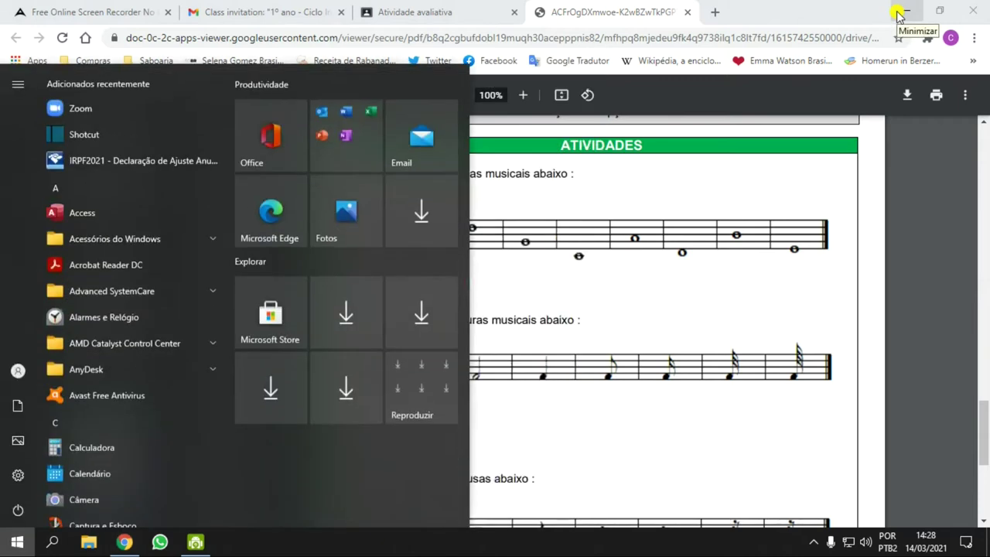
text(paint)
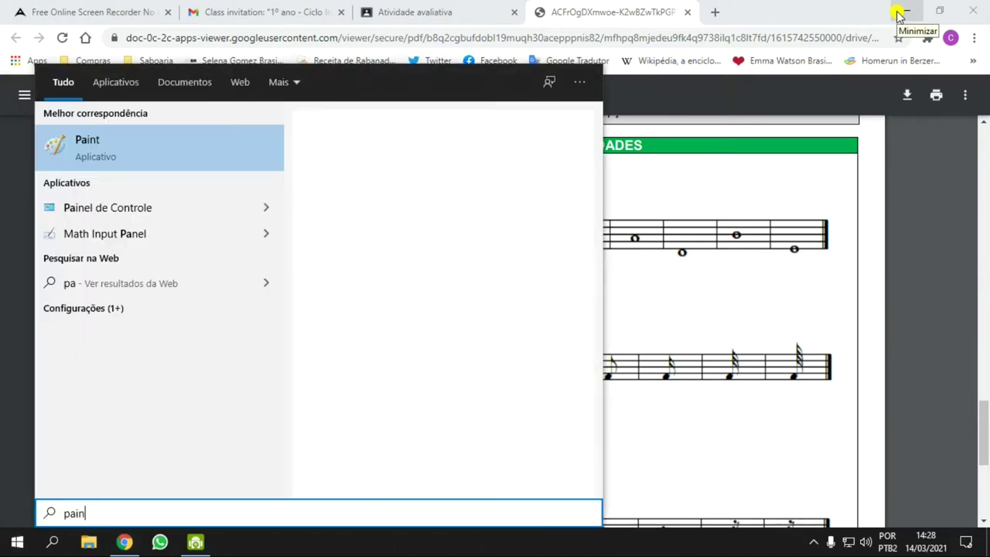
click(184, 129)
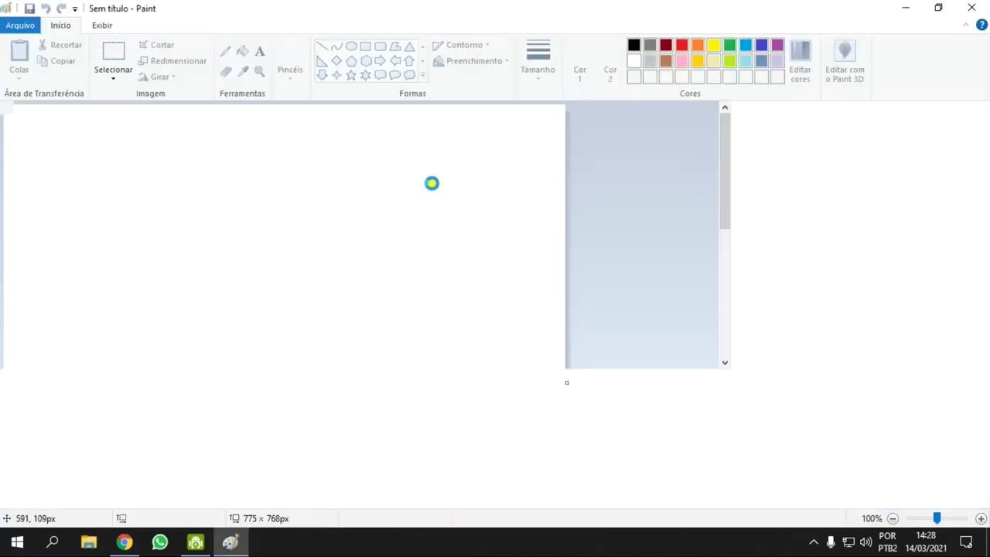
Paste the ATIVIDADES worksheet screenshot onto the canvas and start a text box below the first staff
key(ctrl+v)
scroll(809, 289, down, 3)
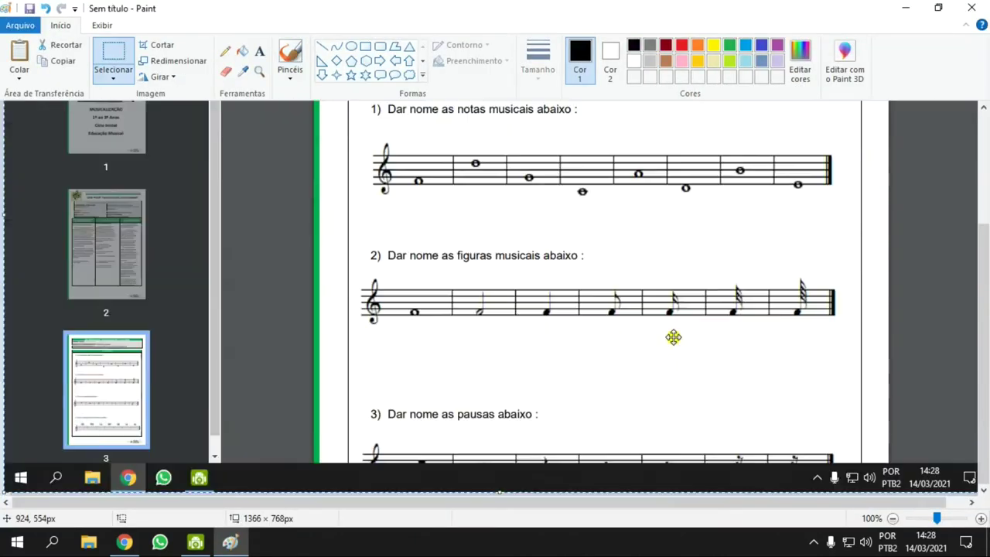
scroll(309, 323, up, 3)
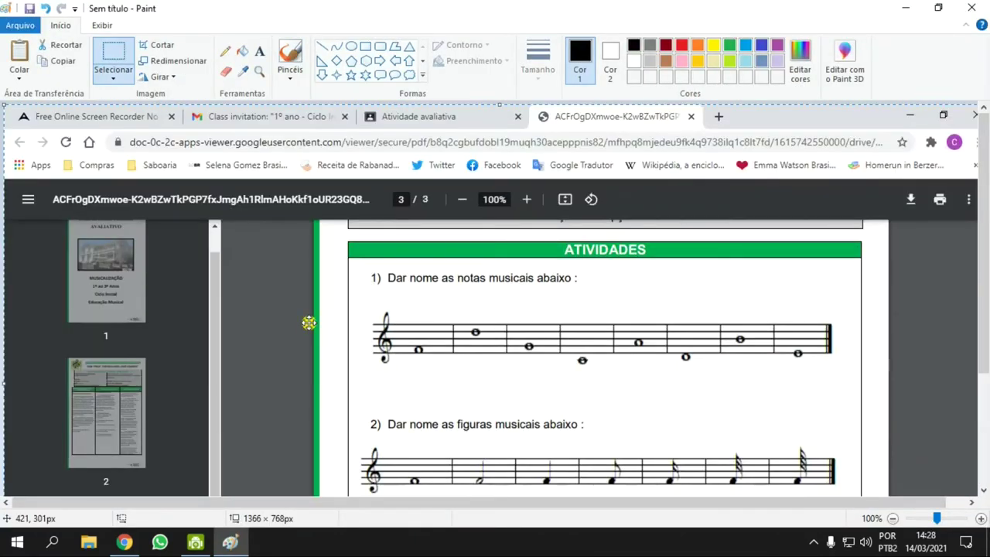
key(Escape)
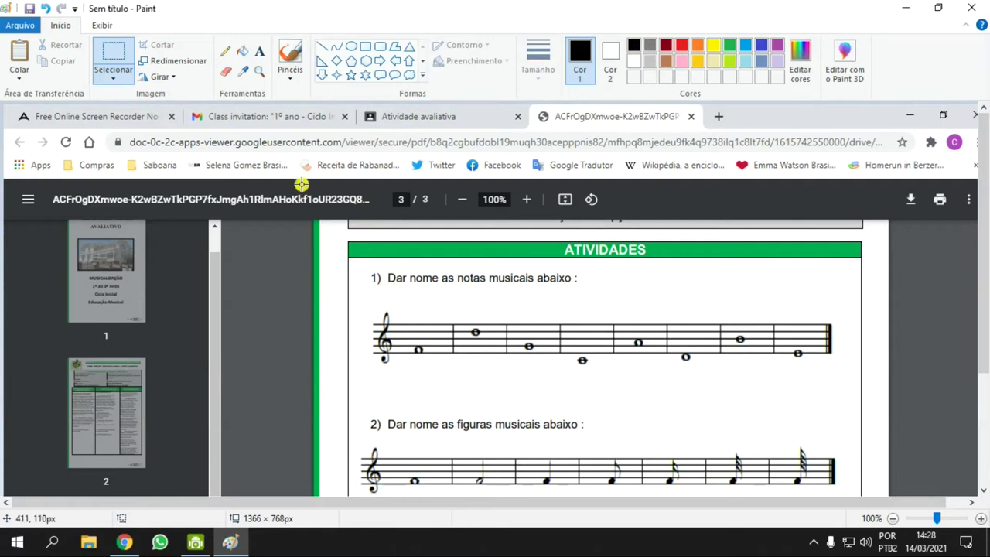
click(259, 51)
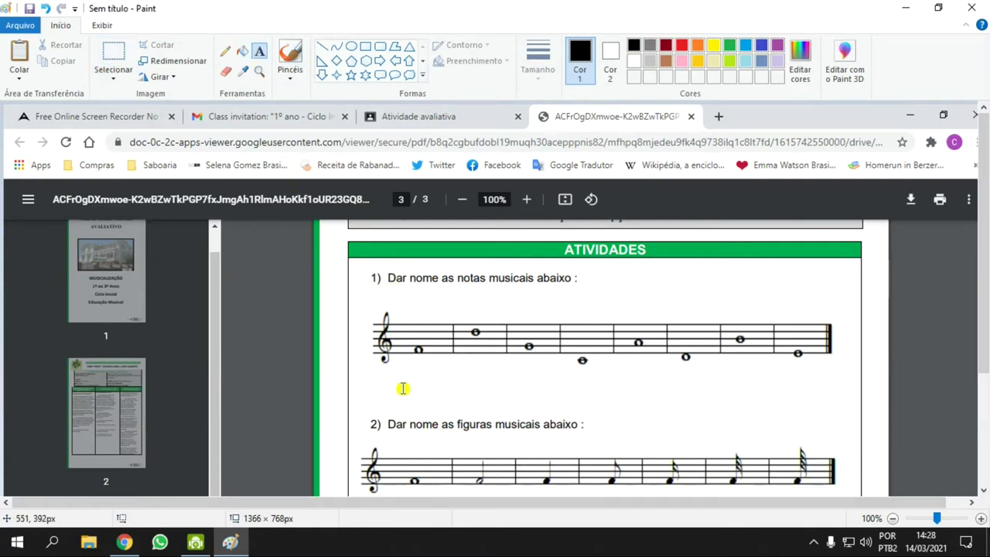
click(414, 366)
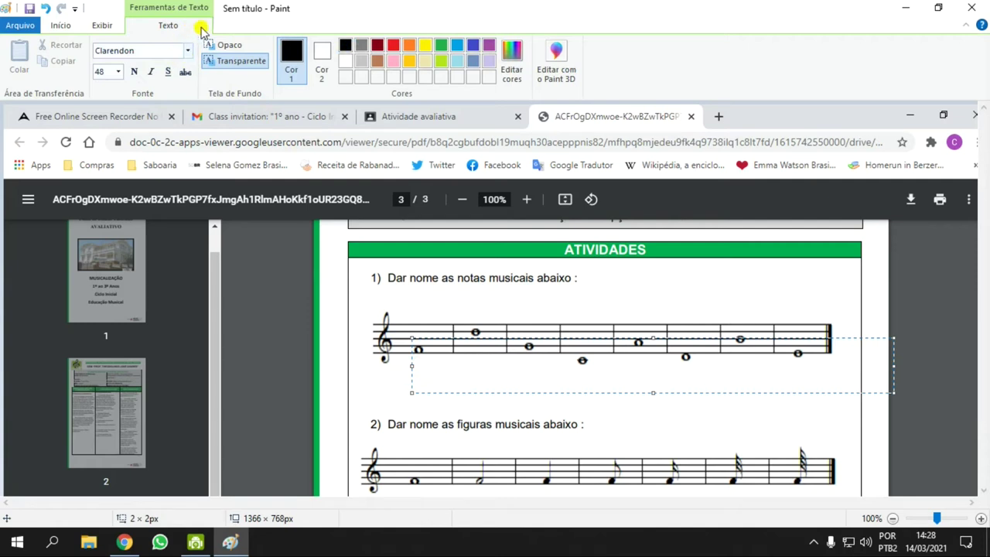
Set the text font to Times New Roman at size 24
click(187, 51)
click(187, 50)
click(189, 51)
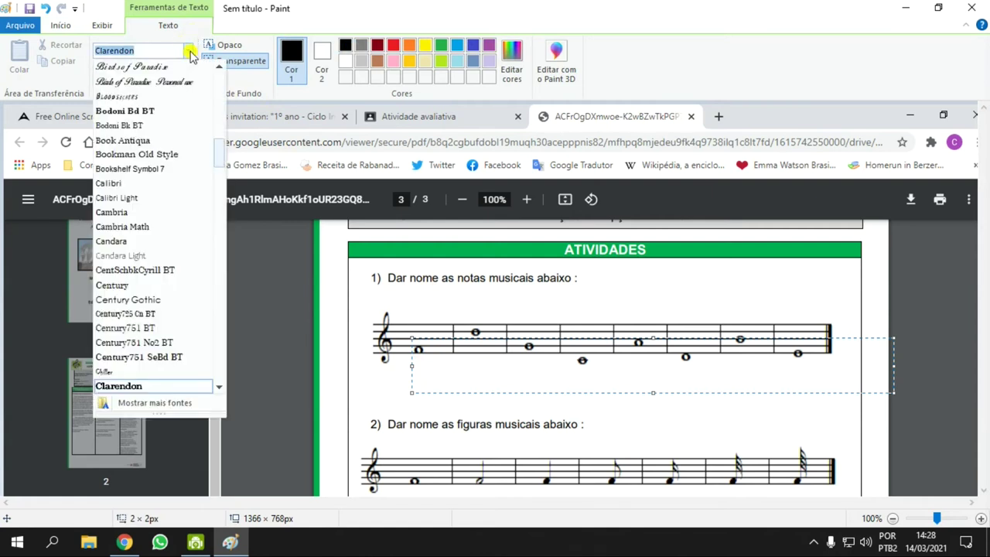
text(times)
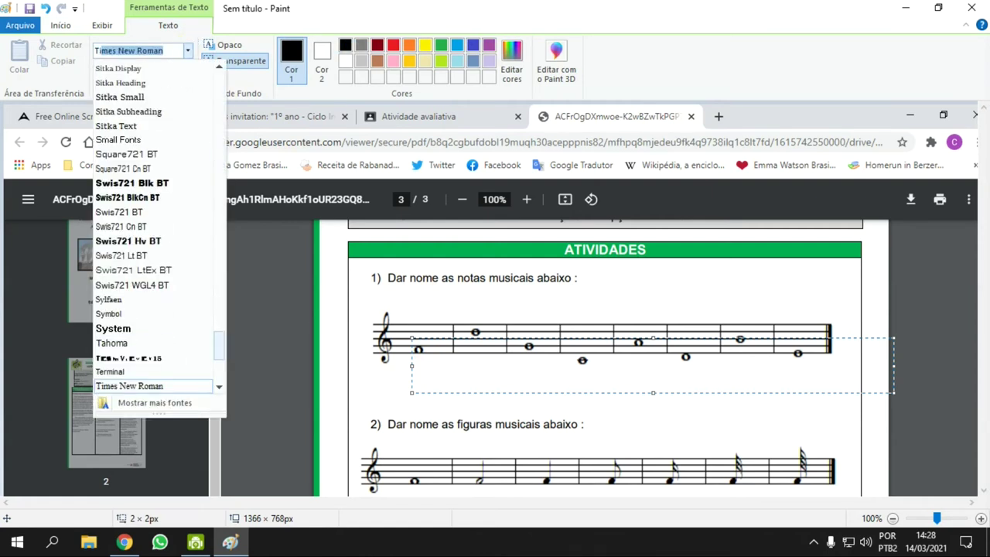
key(Return)
click(117, 71)
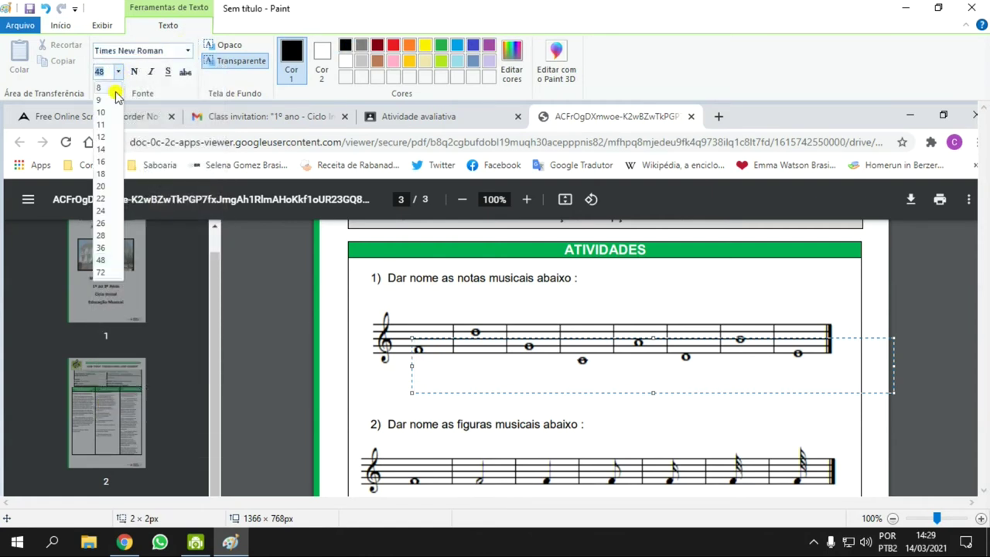
click(101, 211)
Write FÁ RÉ SOL DÓ LÁ RÉ SI MI in a widened text box under the first staff's notes
click(407, 376)
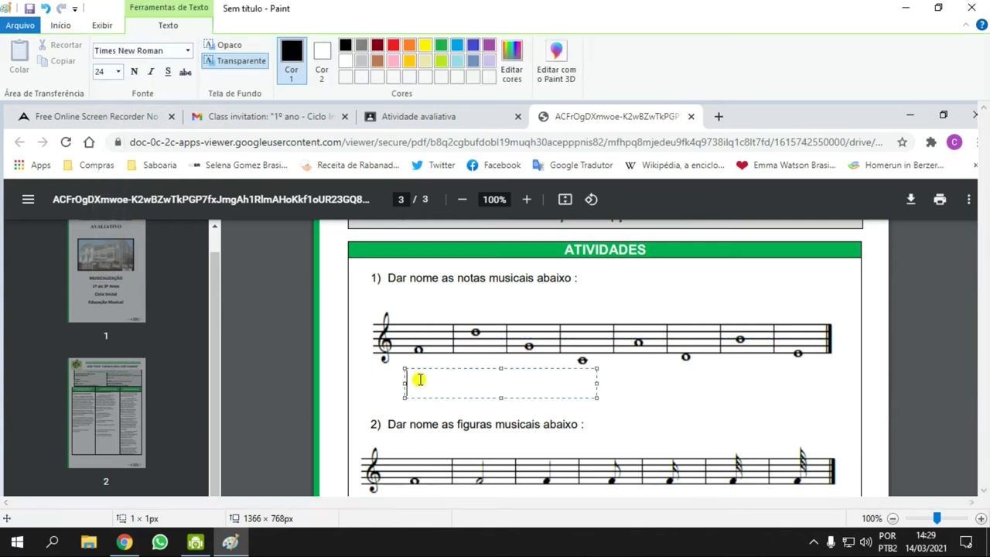
drag(431, 367, 436, 362)
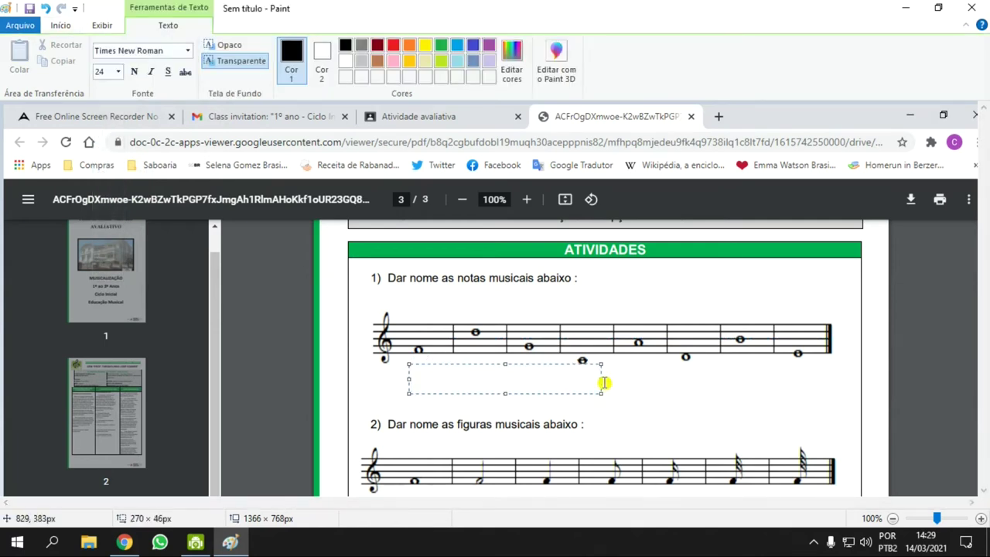
drag(600, 382, 831, 390)
text(FÁ    RÉ)
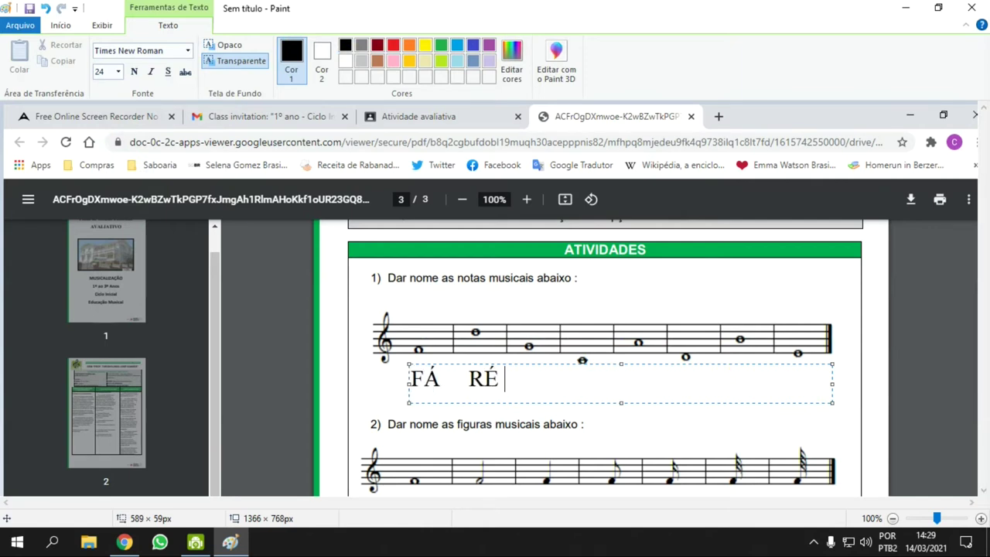
text(   SOL   DÓ    LÁ   RÉ    SI      MI)
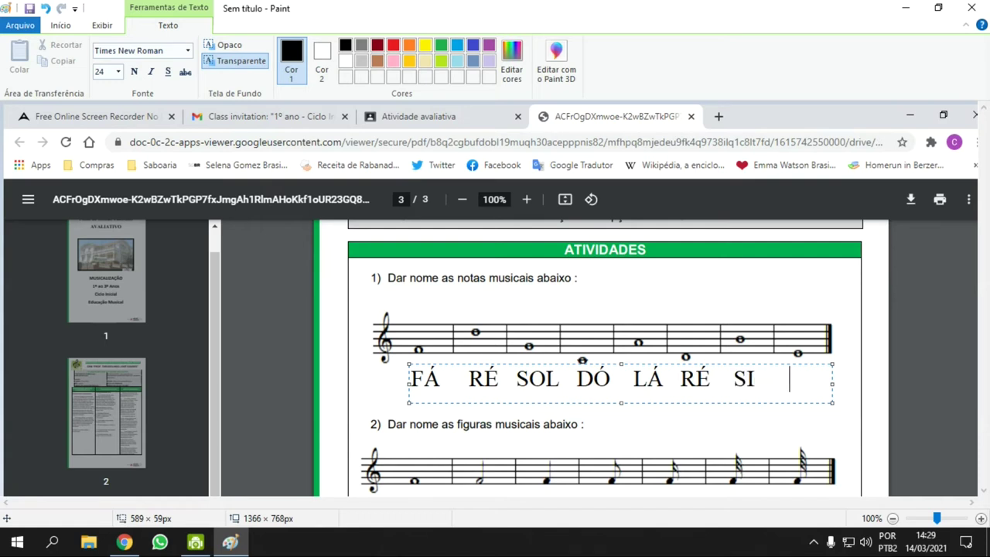
click(628, 306)
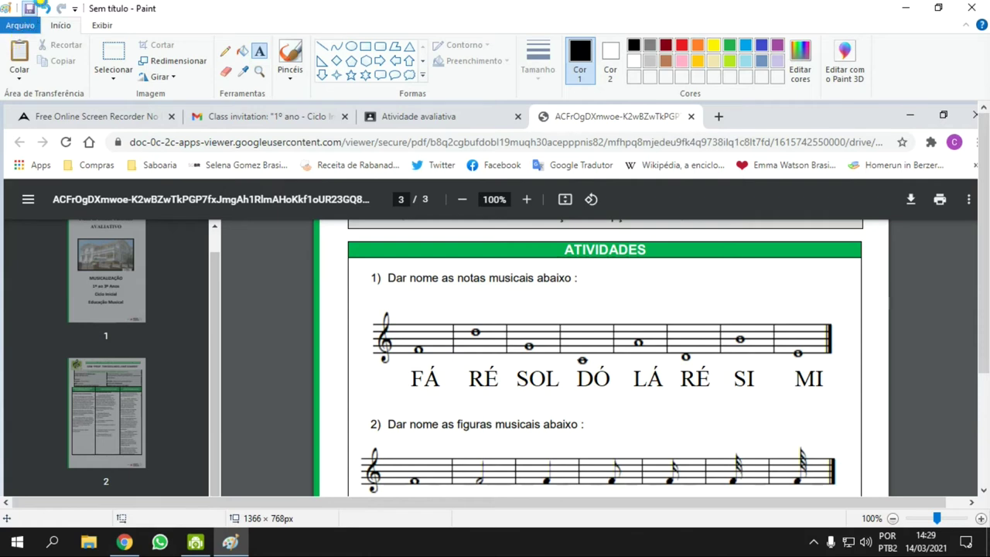
Save the annotated image as Sem título.png and return to the Atividade avaliativa browser tab
click(29, 8)
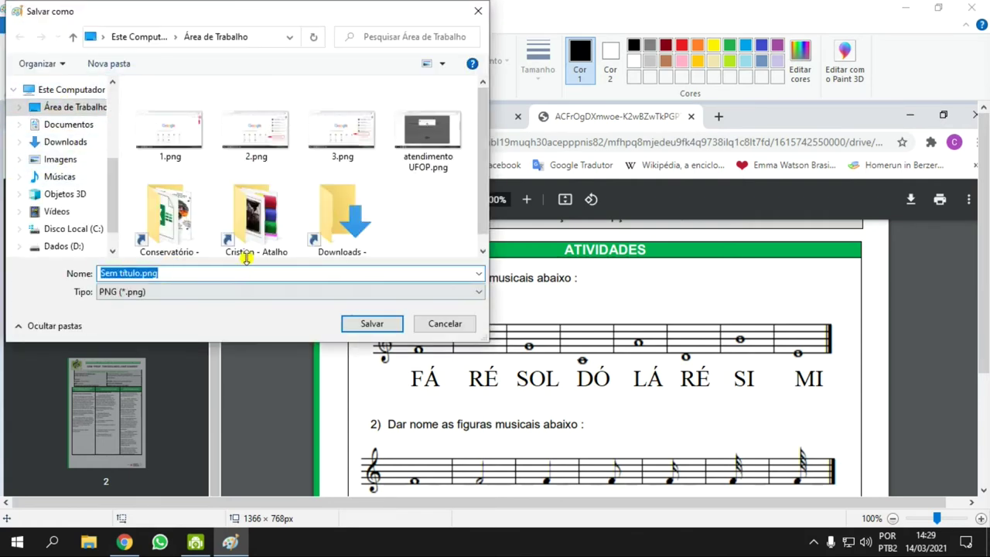
click(371, 324)
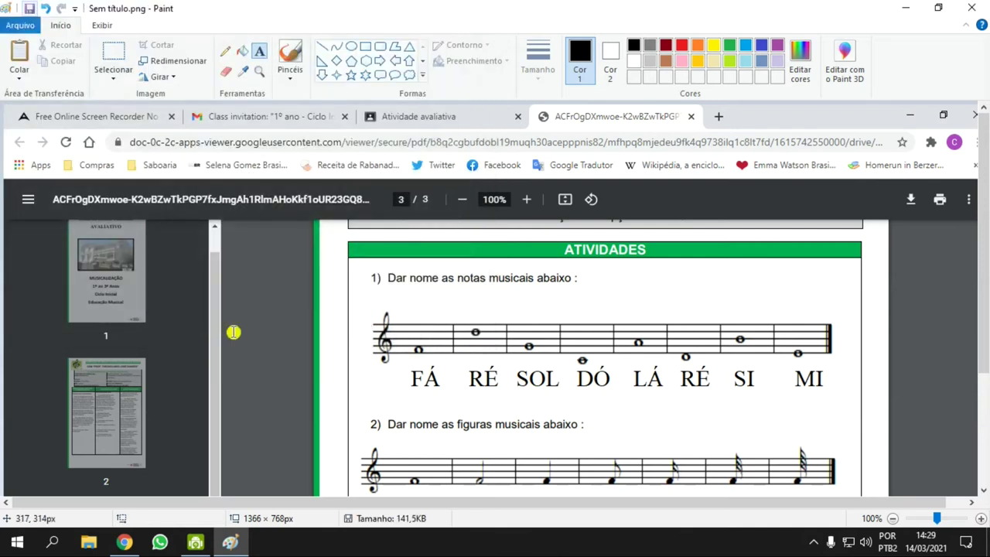
click(911, 8)
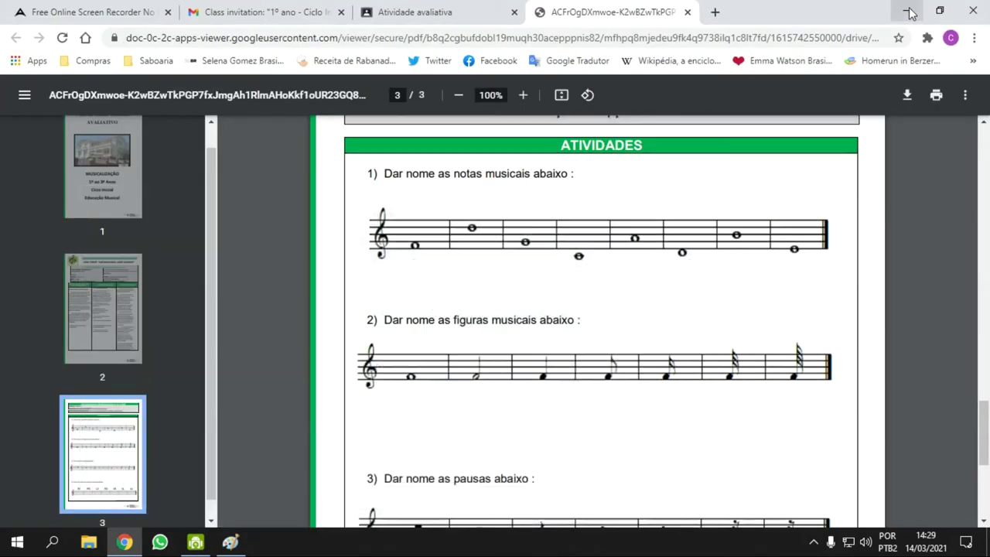
click(430, 13)
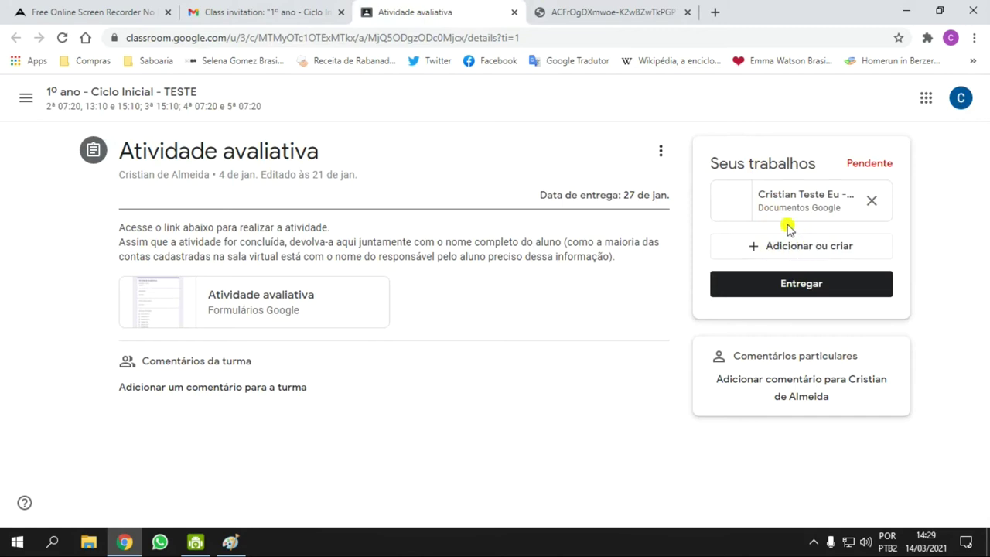
Choose Adicionar ou criar > Arquivo to bring up the Google Drive upload dialog
click(806, 246)
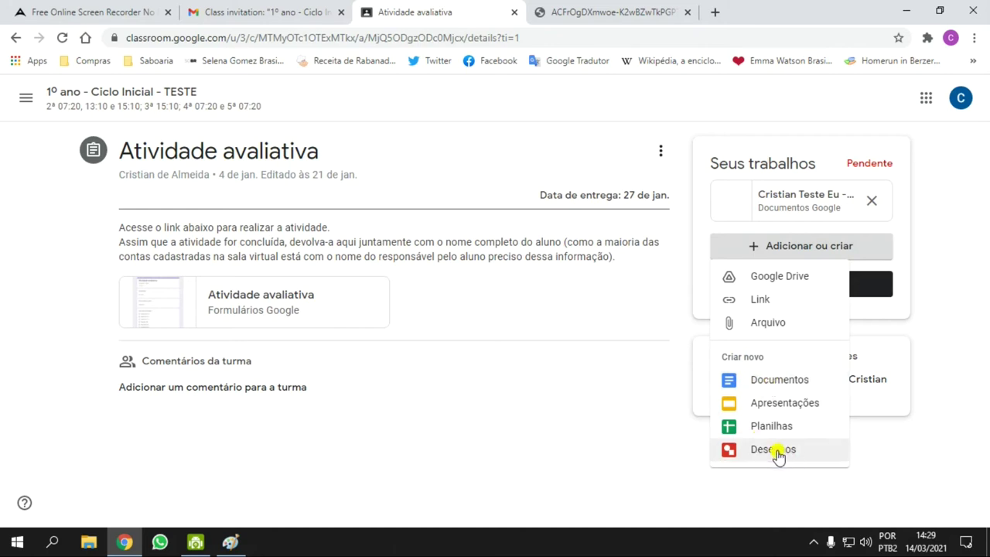
click(750, 325)
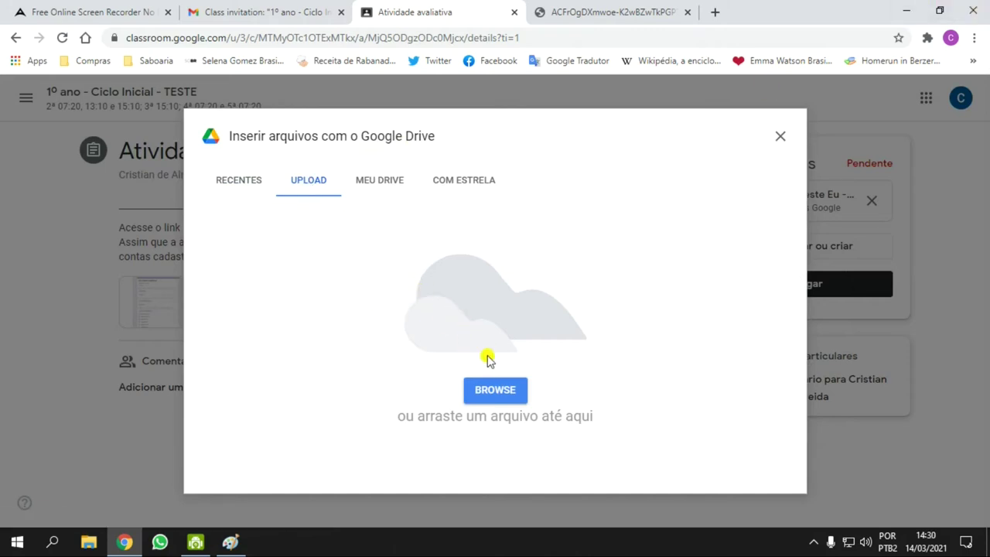
Drag Sem título.png from the desktop into the upload dialog, then maximize Chrome again
click(499, 392)
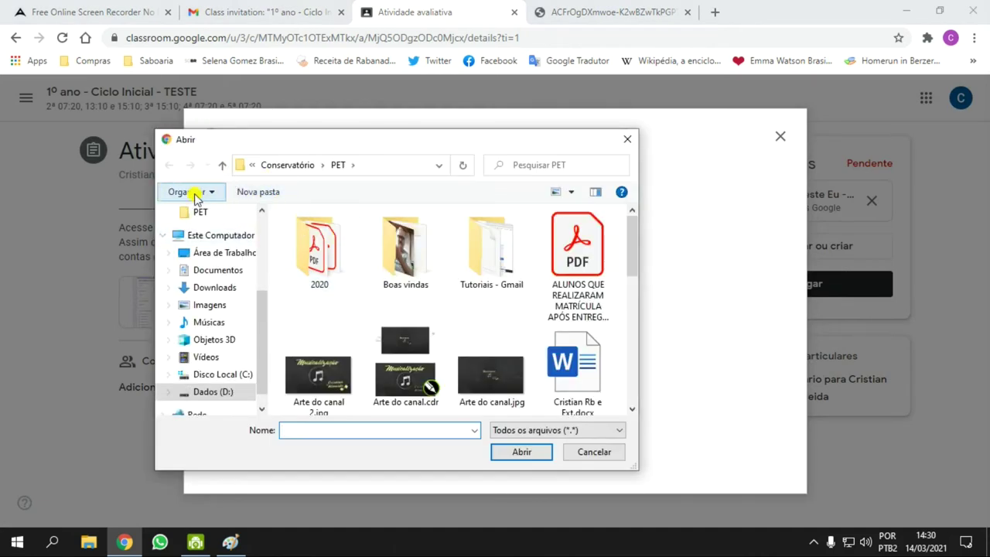
click(222, 253)
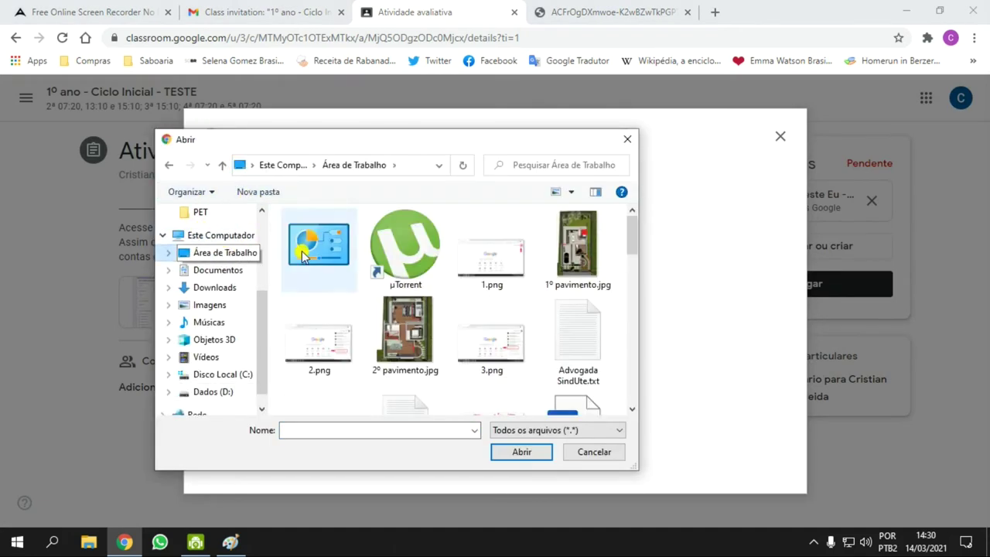
mouse_move(631, 232)
mouse_down()
mouse_move(625, 340)
mouse_move(631, 232)
mouse_up()
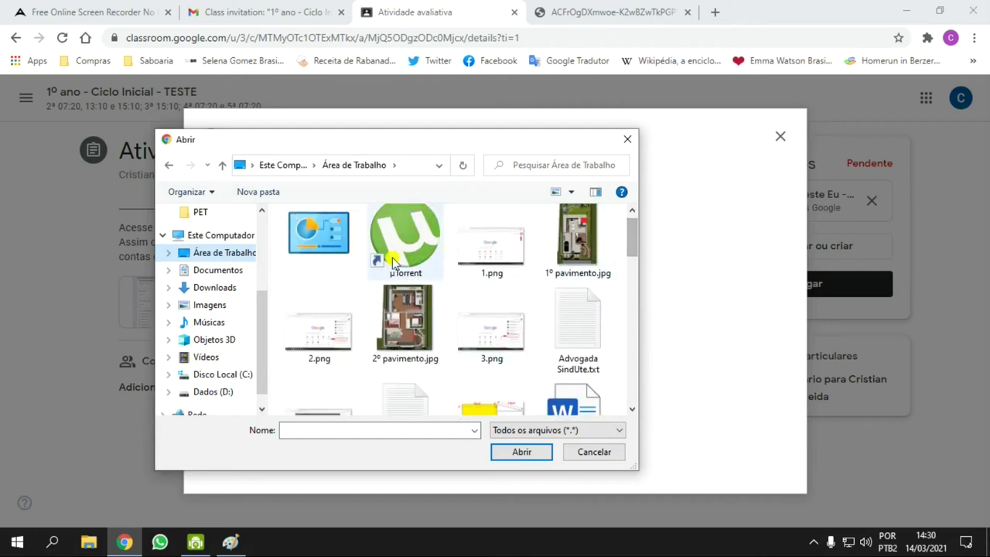
click(627, 138)
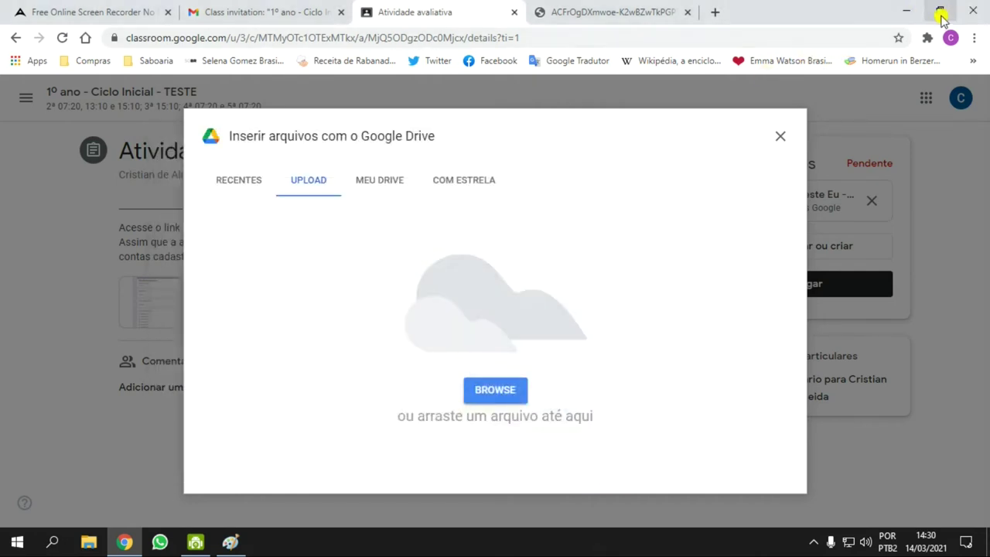
click(941, 19)
drag(294, 34, 519, 28)
drag(408, 288, 713, 276)
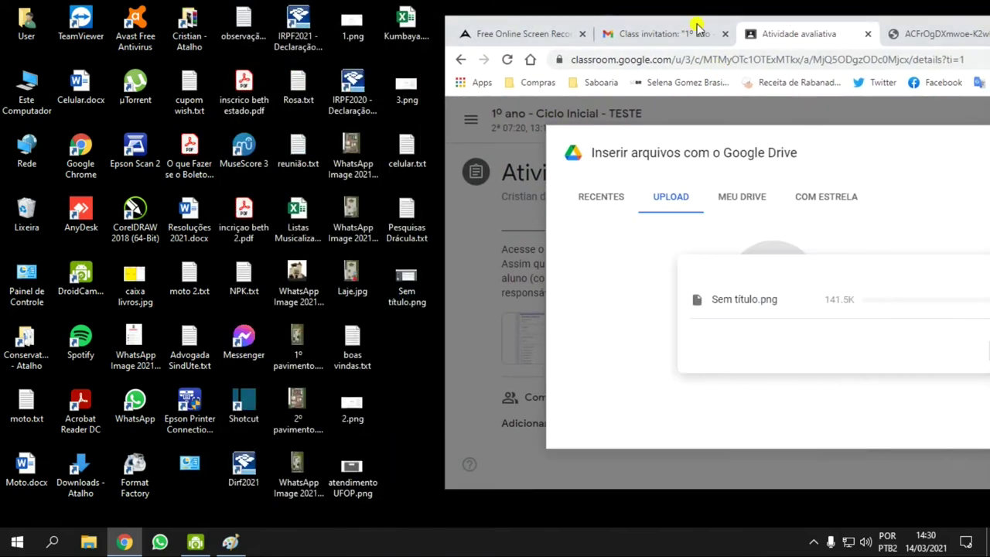
drag(689, 27, 551, 23)
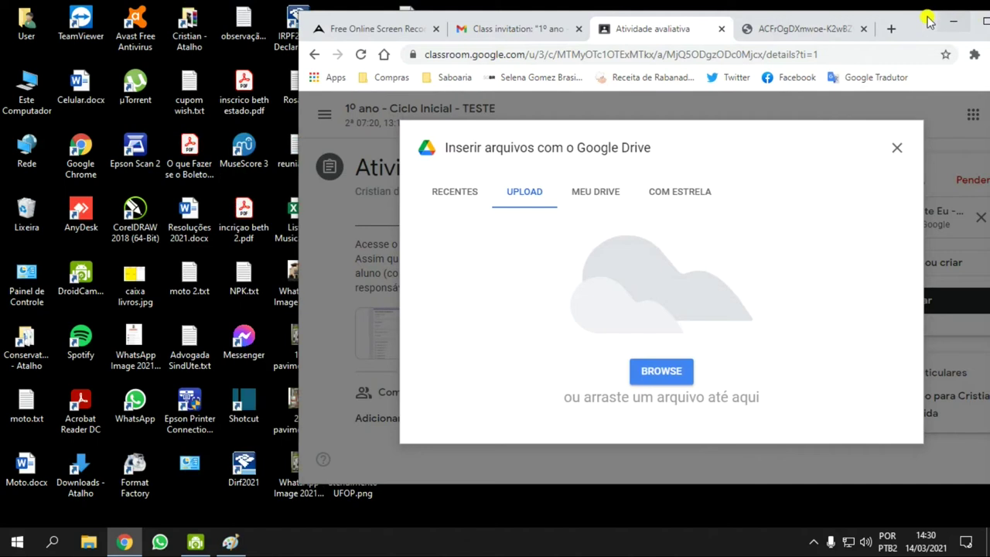
drag(902, 31, 796, 31)
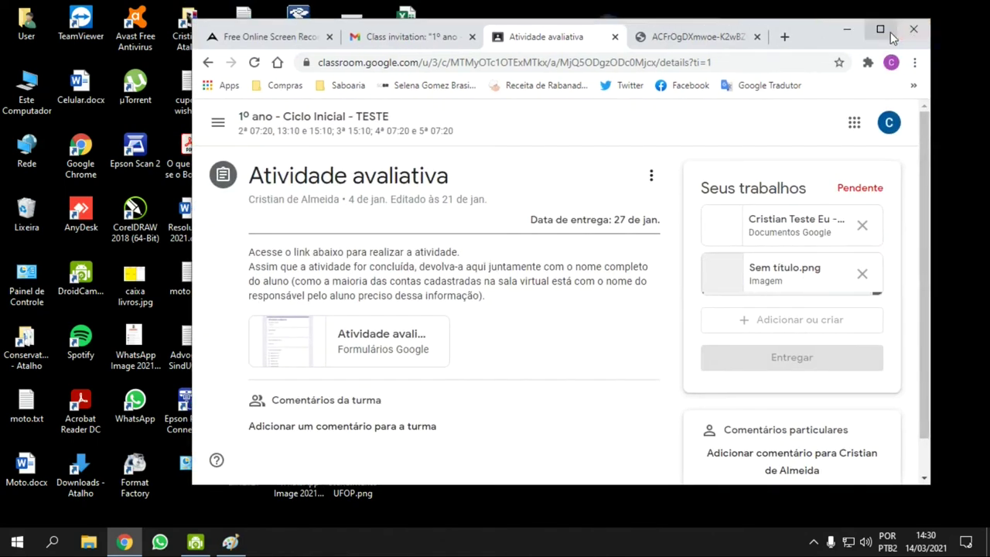
click(890, 34)
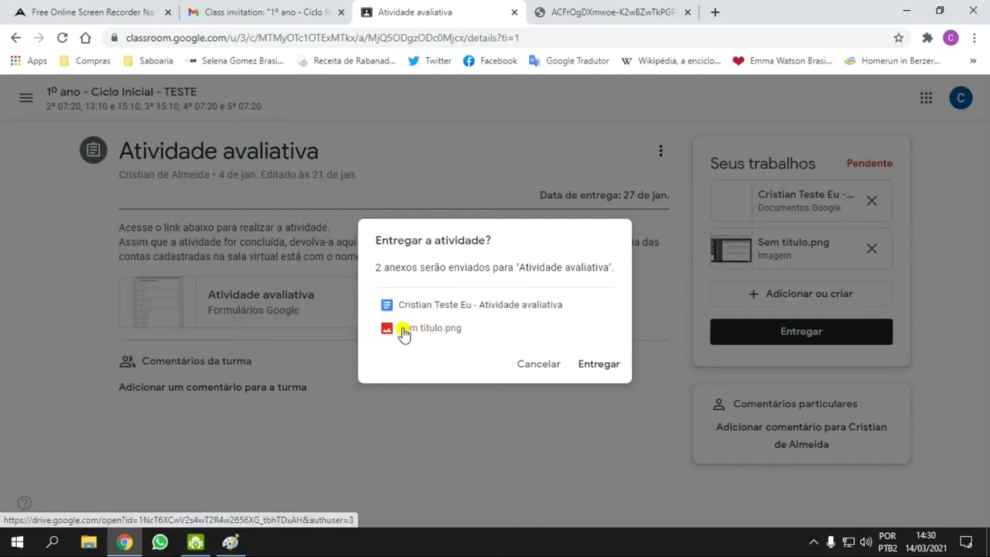
Confirm Entregar to turn in the work, then start a private comment to the teacher
click(592, 370)
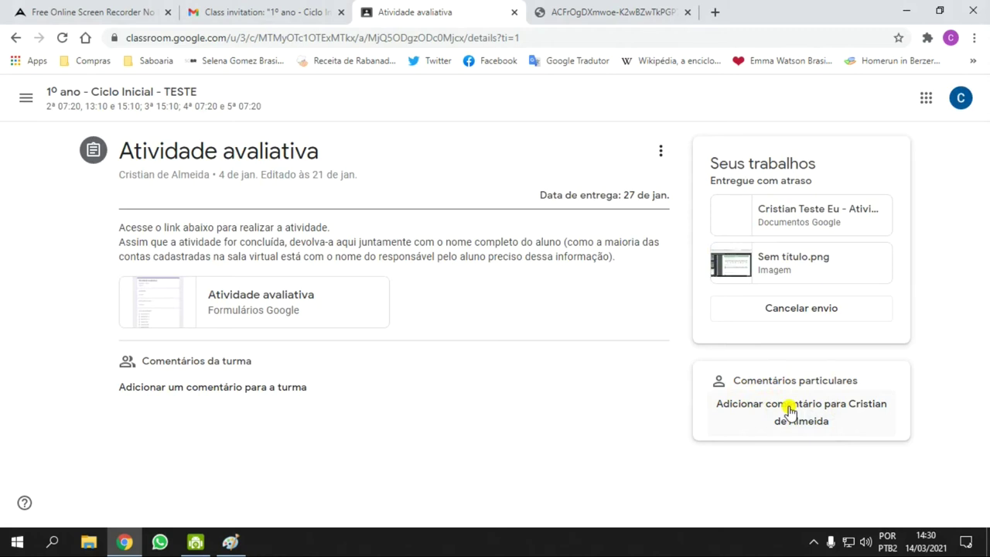
click(789, 410)
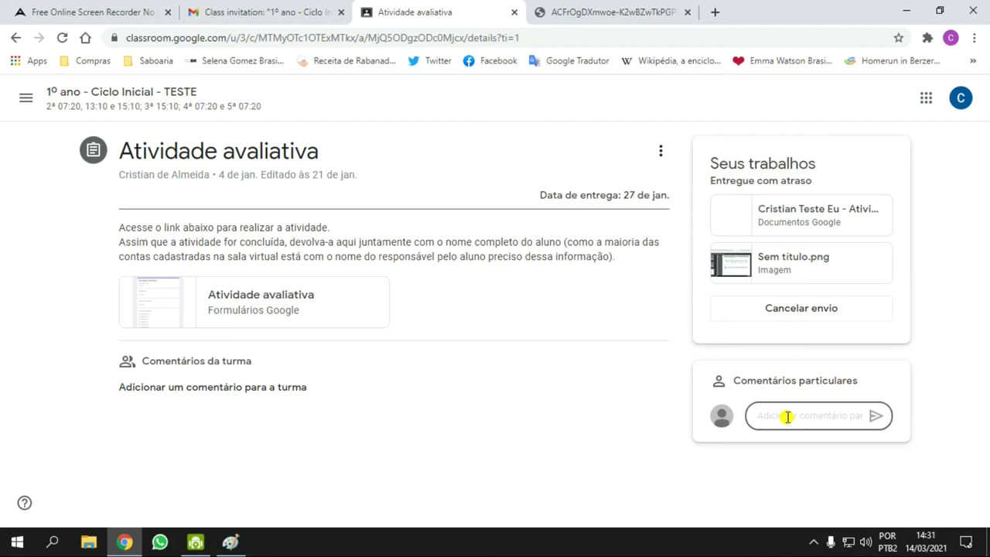
Post a private comment with the student's full name and the terça-feira 14:00 class time
text(d)
key(BackSpace)
key(BackSpace)
key(BackSpace)
key(BackSpace)
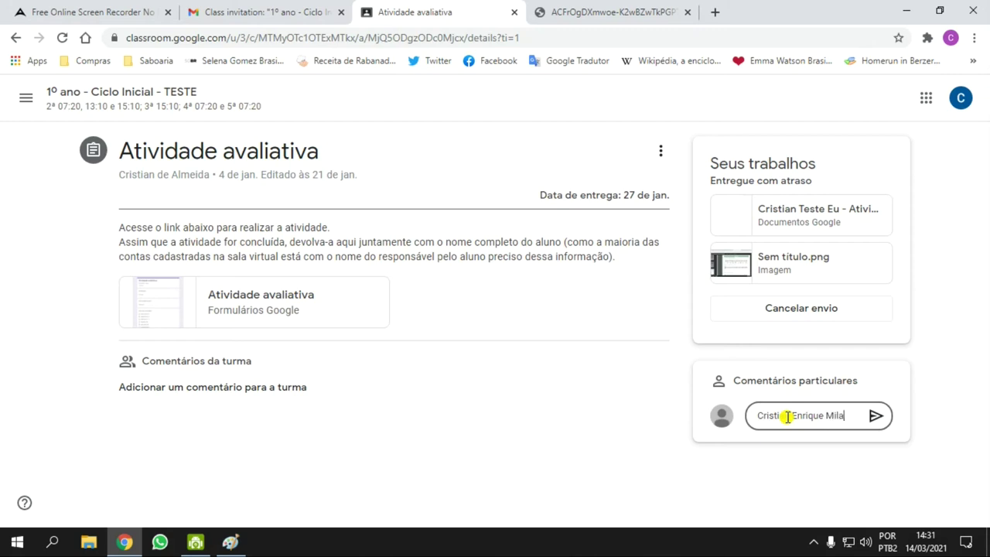
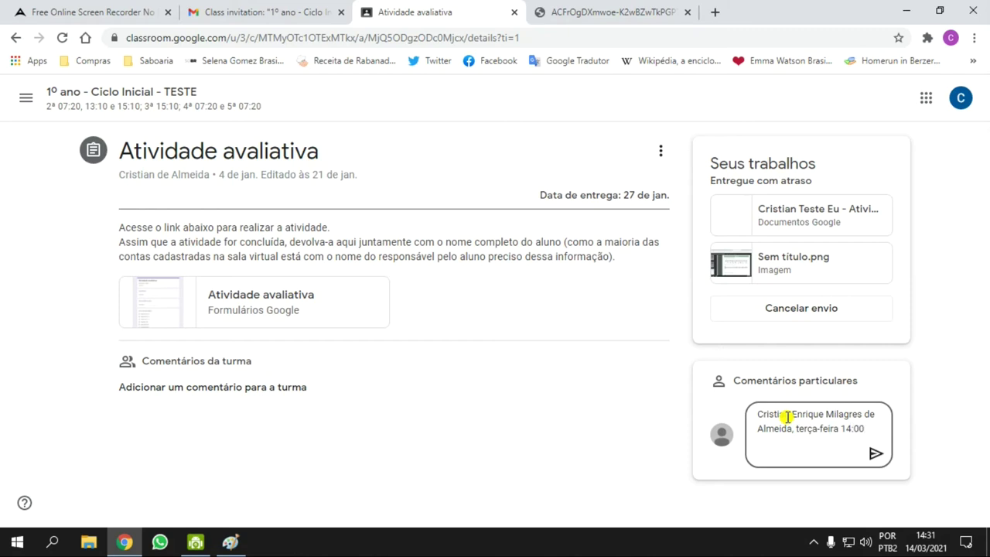
click(874, 456)
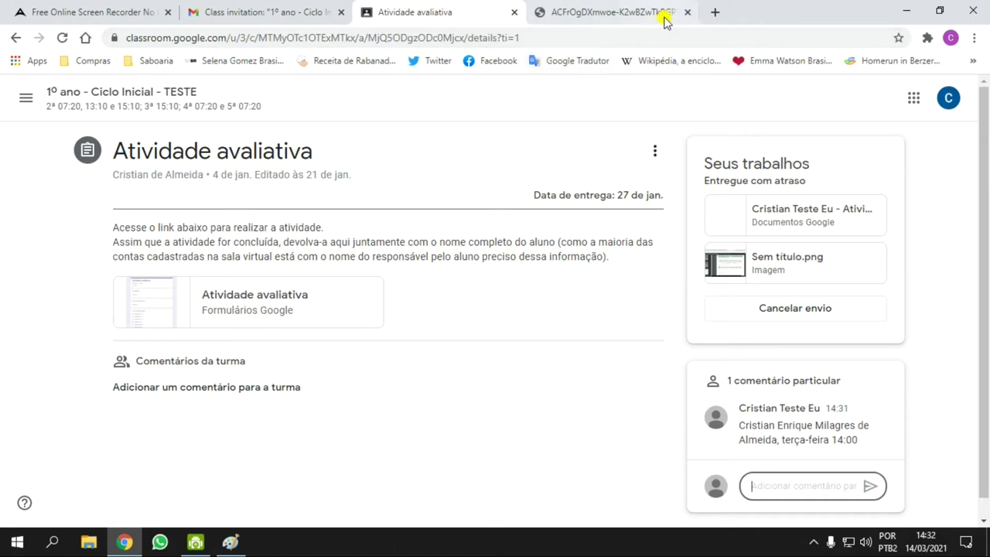
Close the unused fourth tab and open the attached Atividade avaliativa Google Form
click(687, 11)
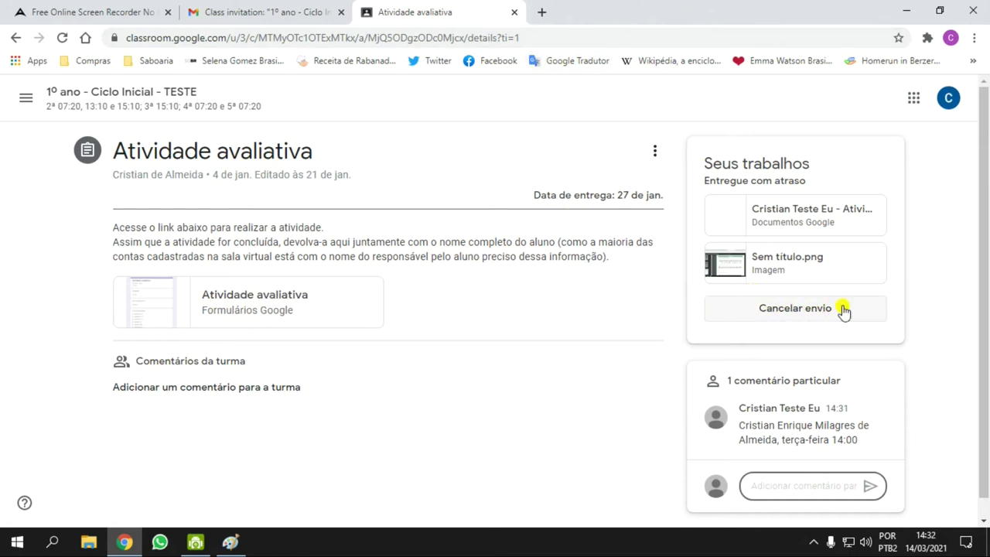
click(255, 300)
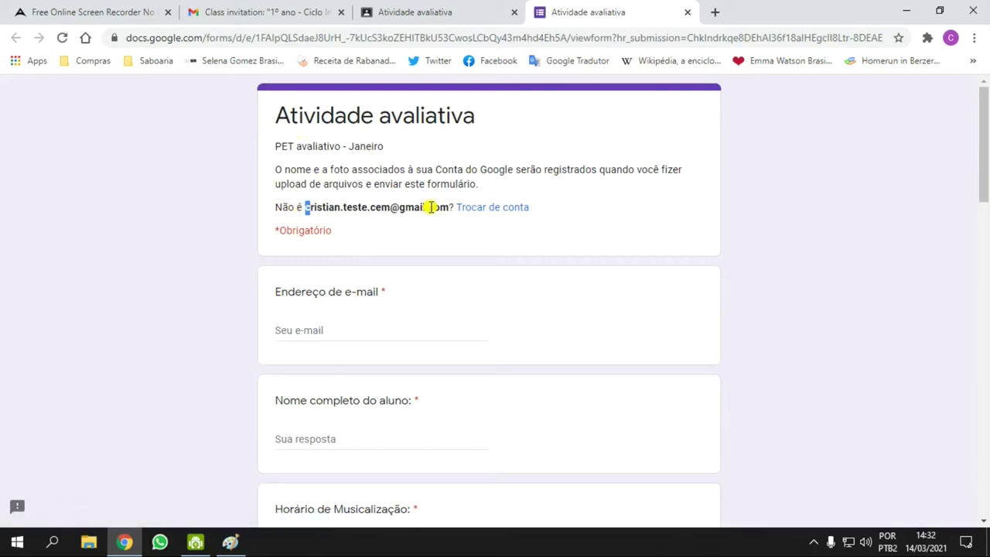
Focus the form's 'Seu e-mail' field so Chrome's saved e-mail suggestion appears
drag(448, 208, 326, 207)
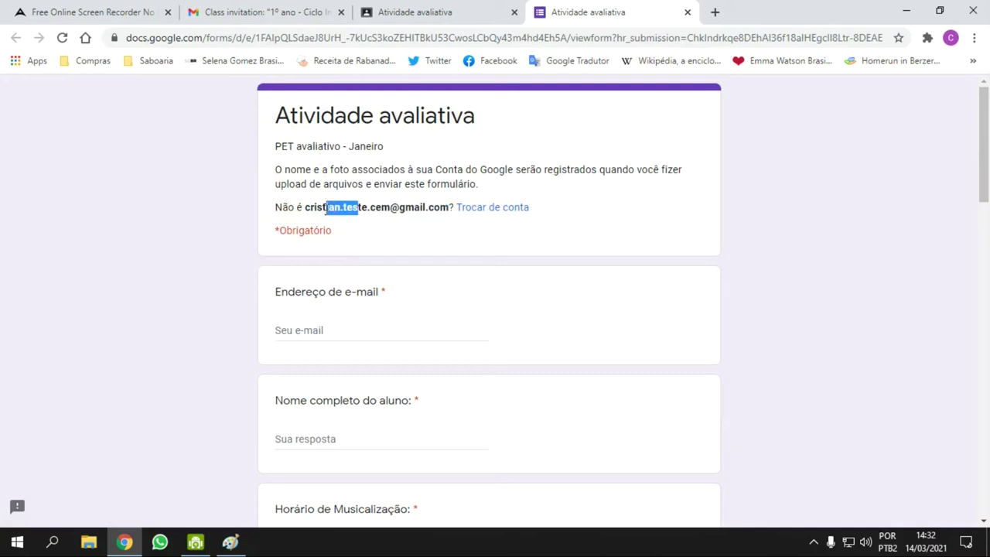
click(379, 215)
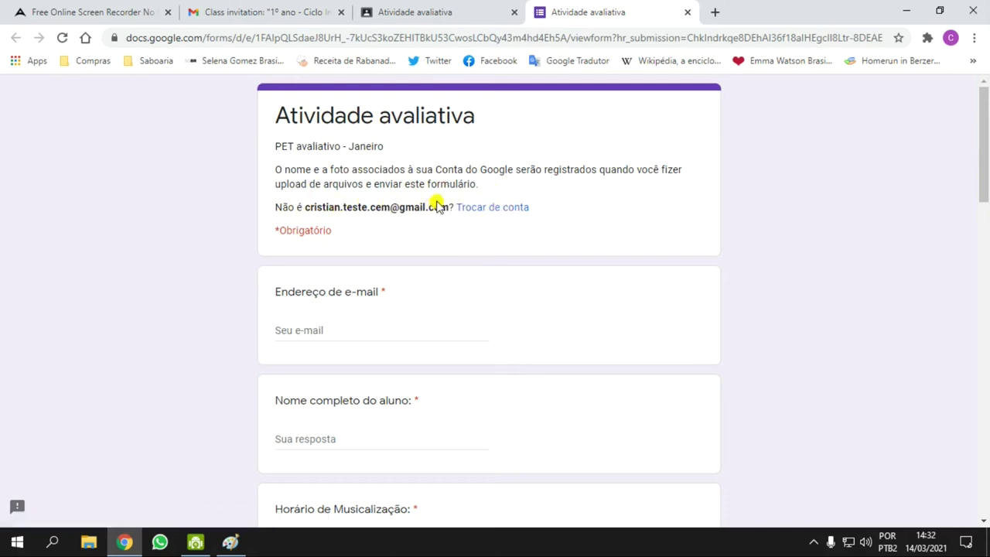
click(301, 330)
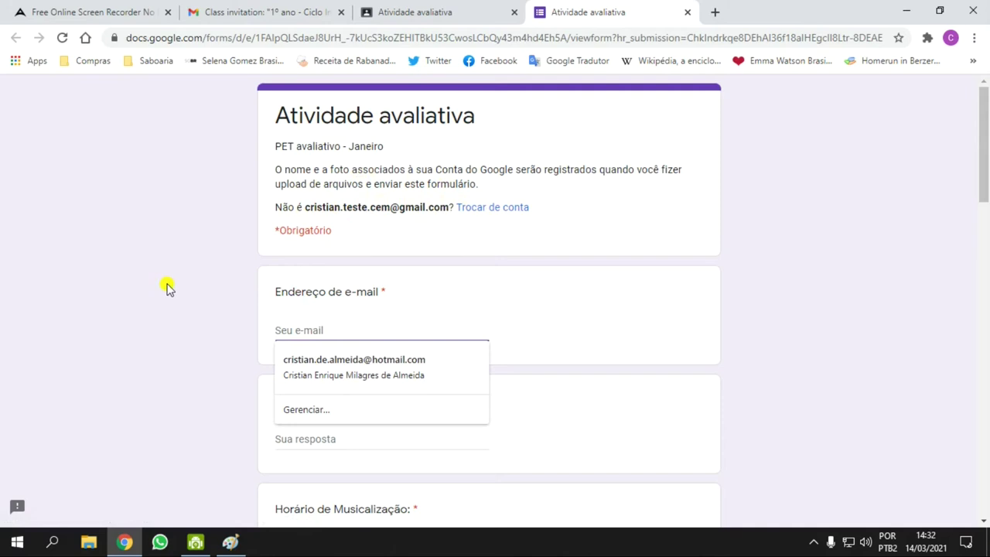
click(232, 304)
click(336, 329)
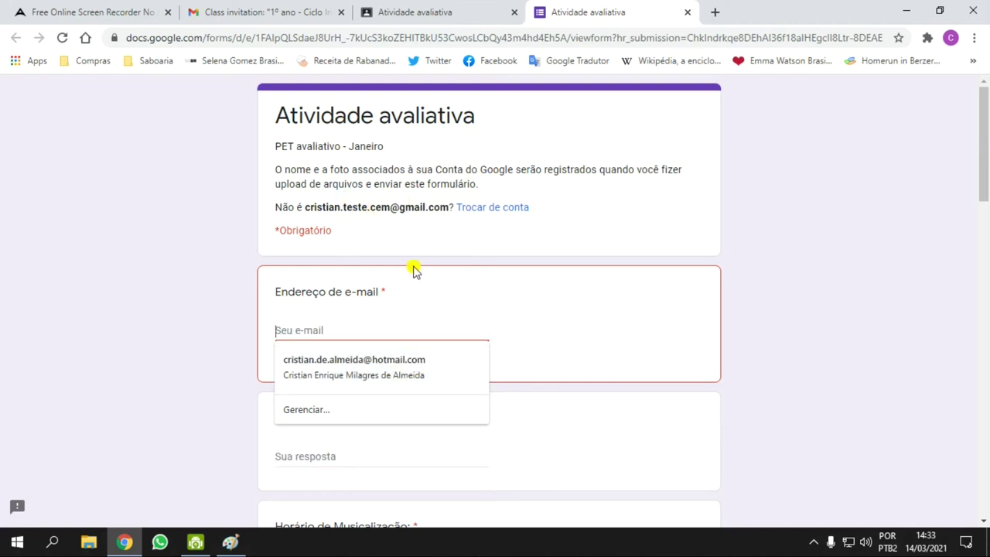
Fill the e-mail from Chrome's saved suggestion and clear the autofilled student name
click(346, 369)
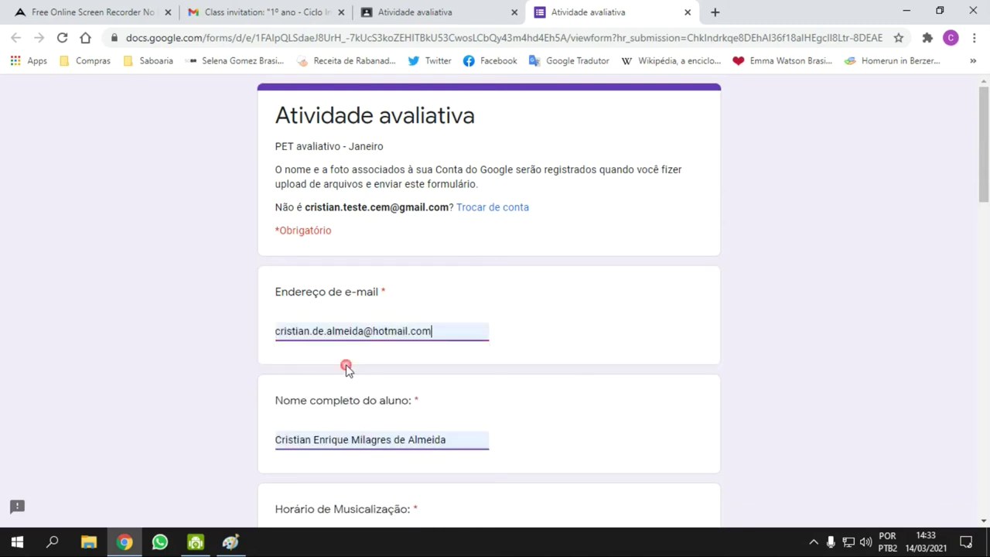
drag(441, 438, 263, 446)
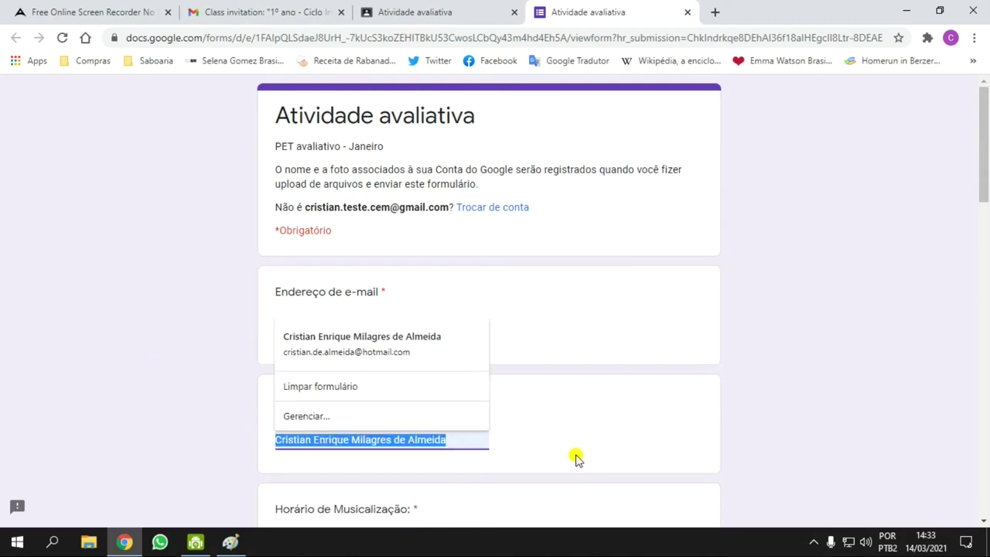
key(BackSpace)
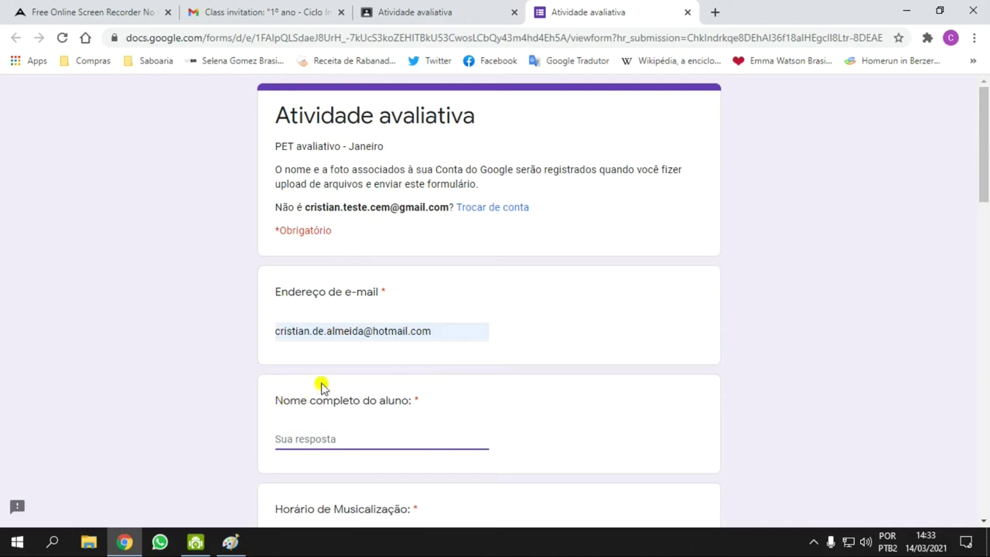
Retype the student's full name in 'Nome completo do aluno', correcting the last letter
scroll(298, 401, down, 1)
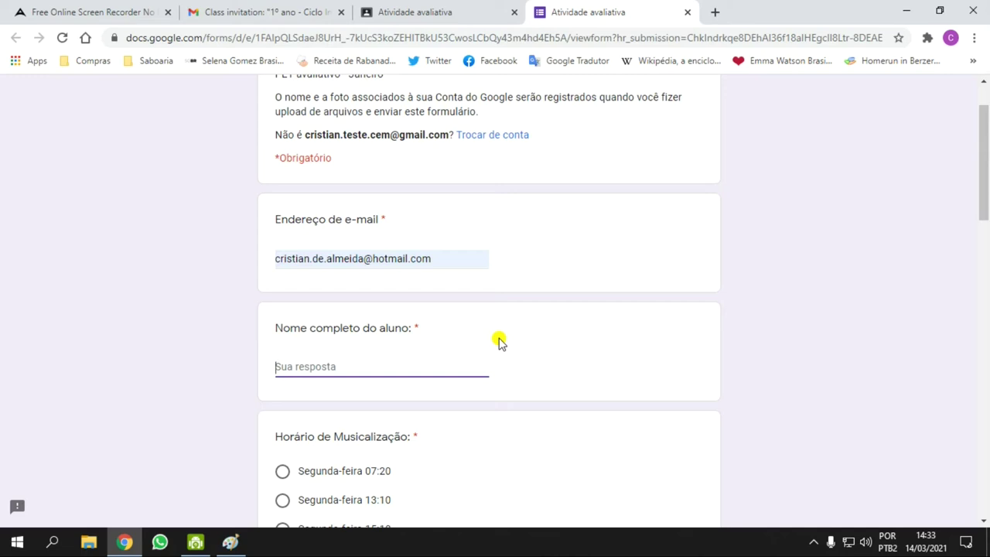
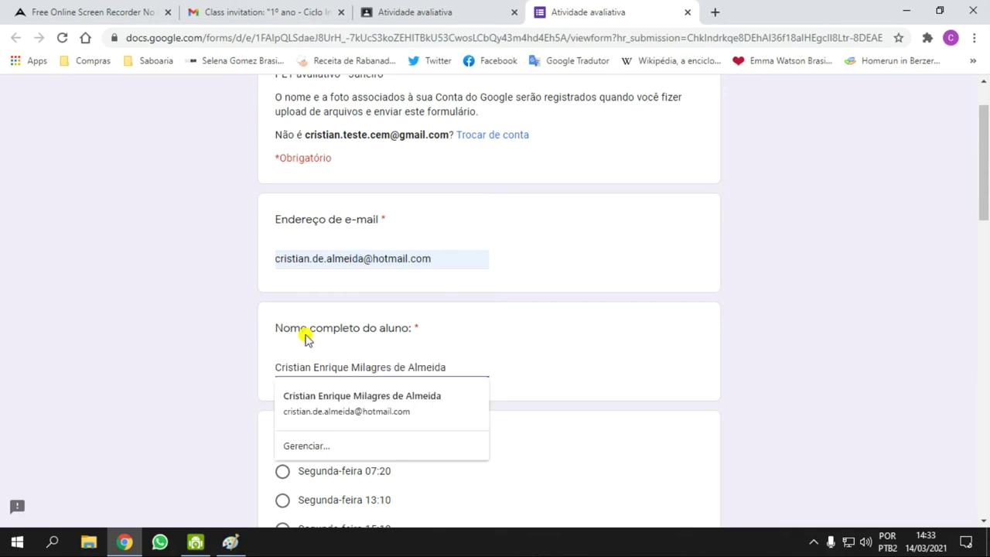
click(151, 326)
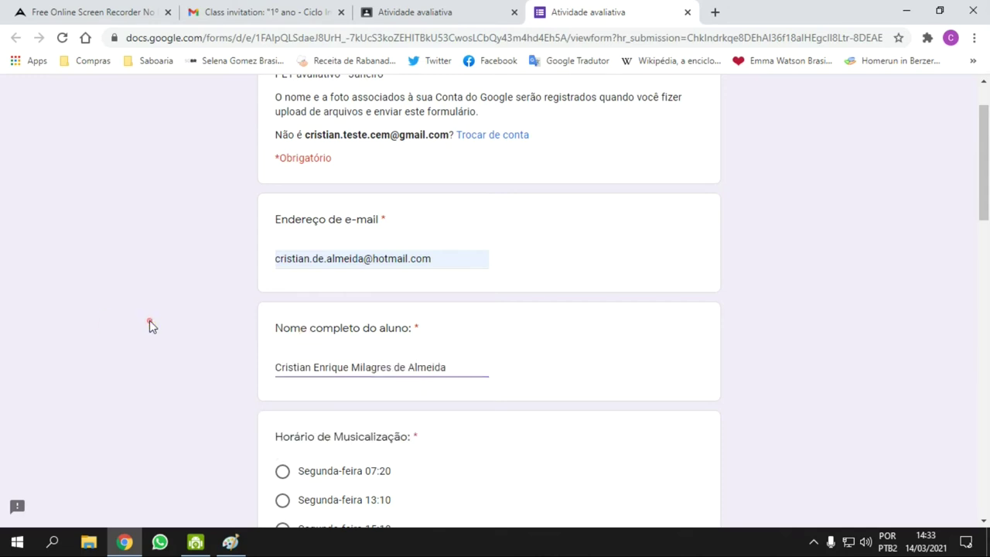
scroll(150, 321, down, 3)
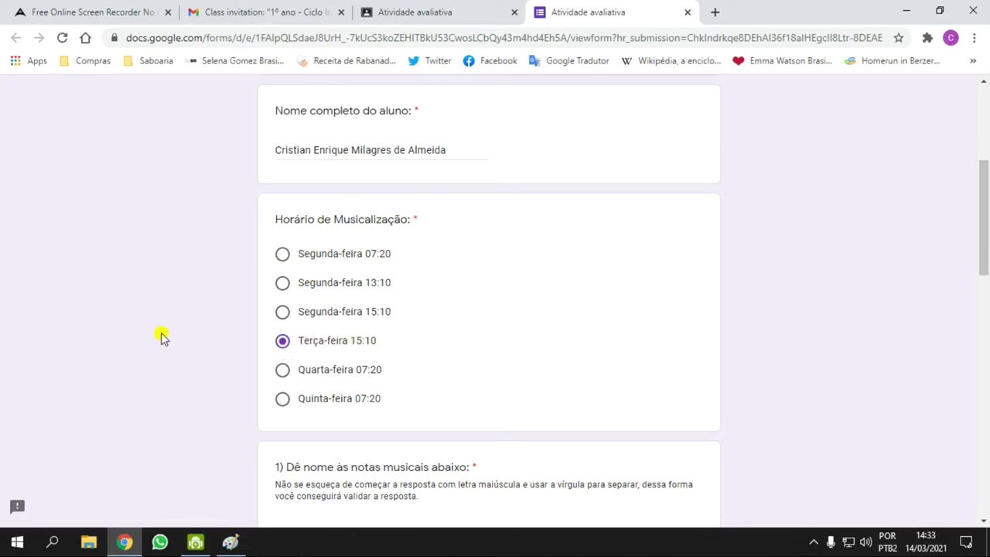
Start question 1's 'Sua resposta' answer naming the musical notes with 'fá'
scroll(307, 316, down, 4)
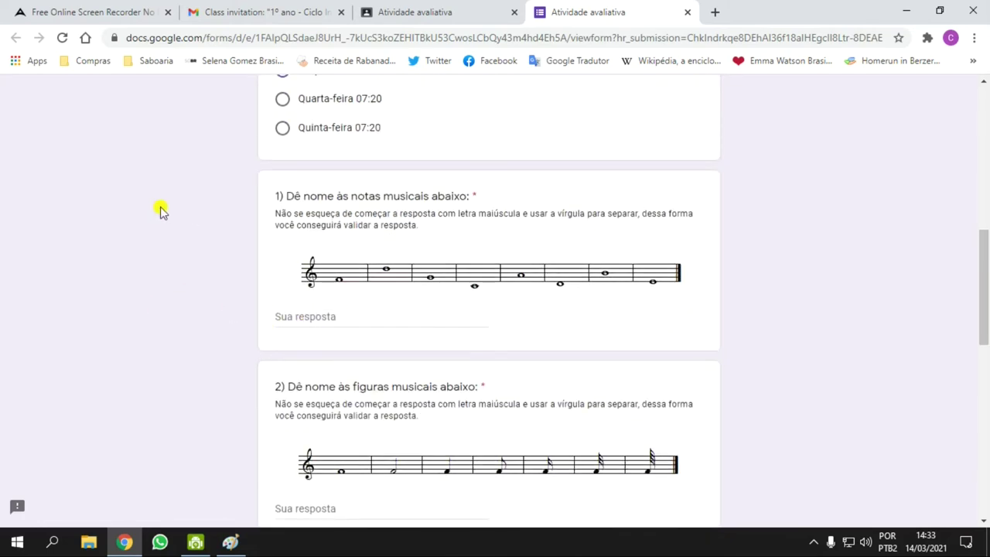
scroll(161, 211, up, 3)
scroll(577, 338, down, 3)
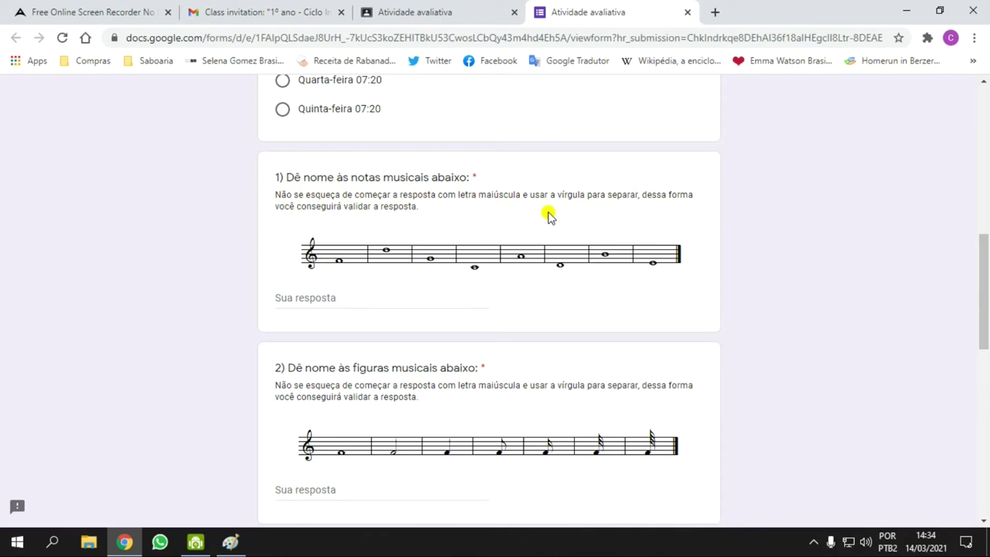
click(317, 299)
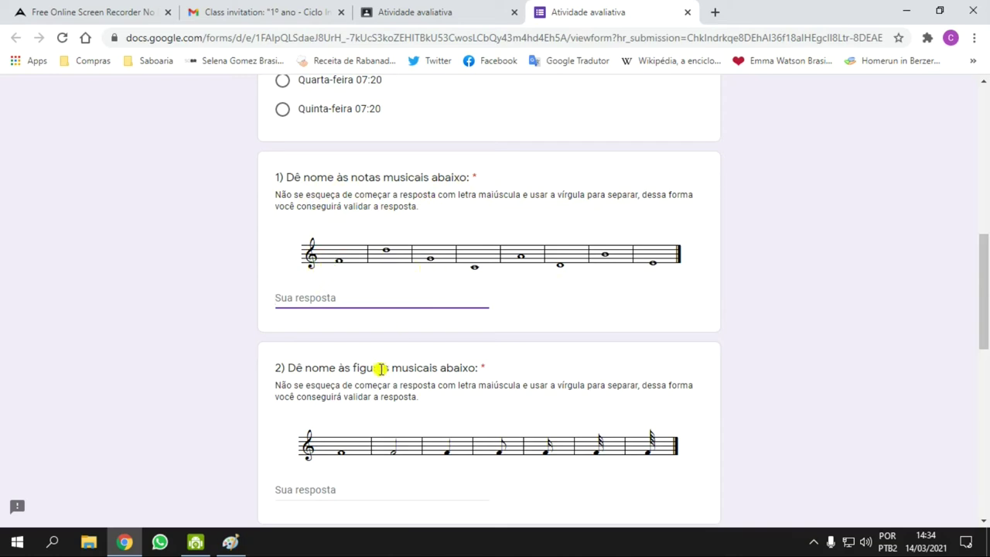
text(fá)
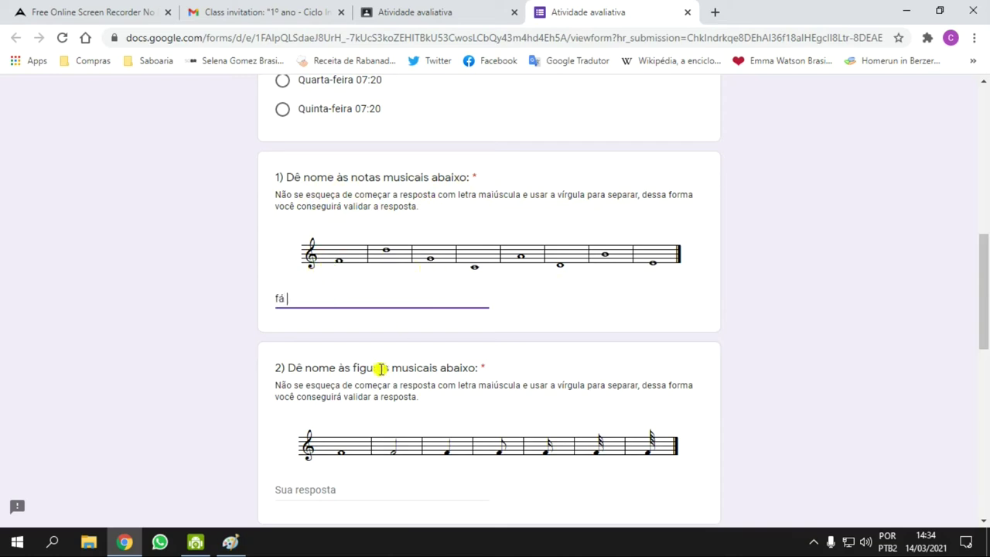
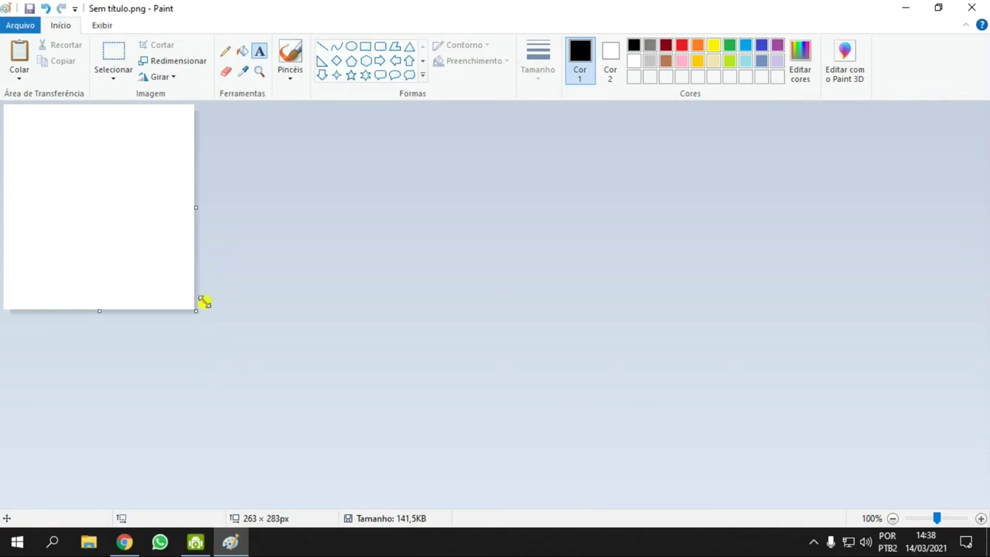
Paste the staff image, make the canvas taller, and pick the Oval shape with the thinnest outline
key(ctrl+v)
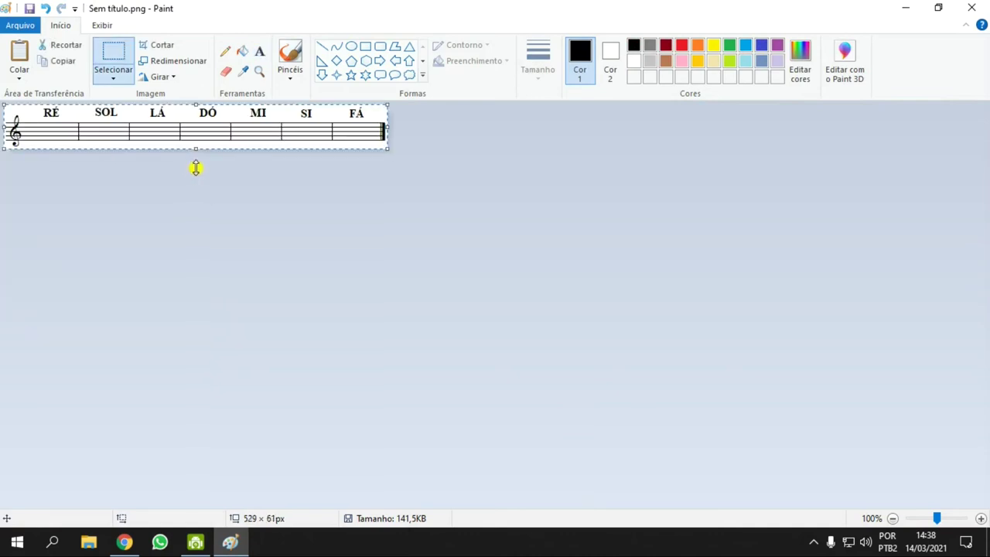
click(209, 191)
mouse_move(198, 151)
mouse_down()
mouse_move(203, 223)
mouse_move(207, 156)
mouse_up()
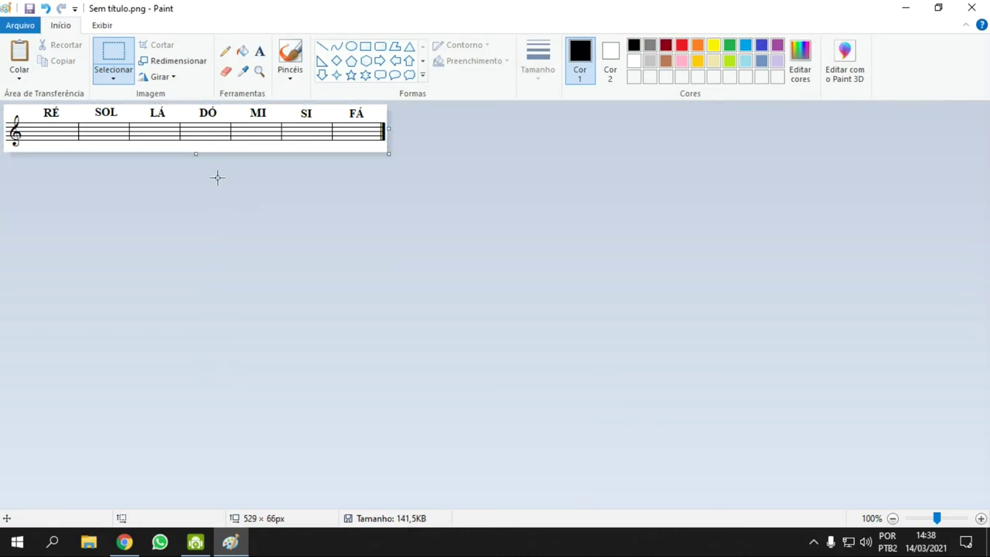
click(350, 48)
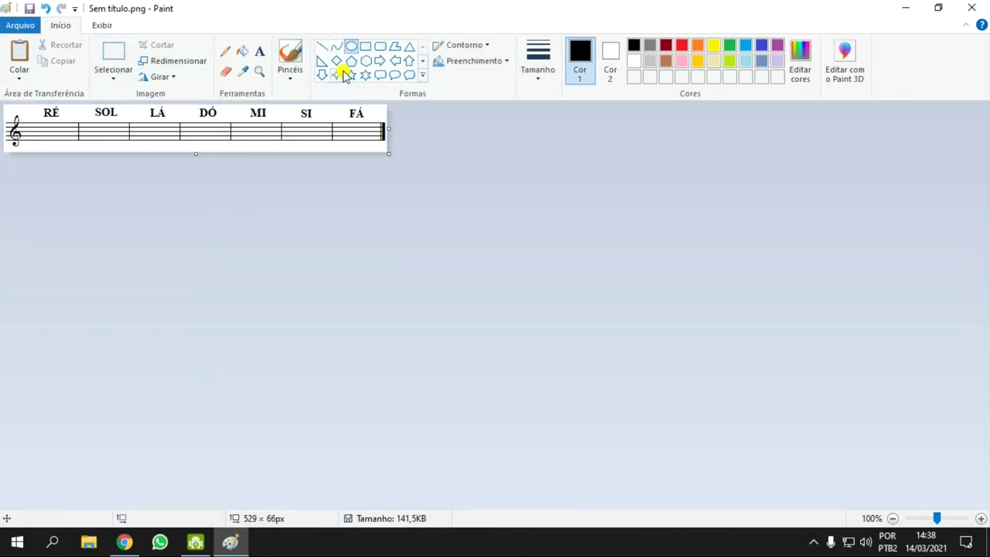
click(550, 72)
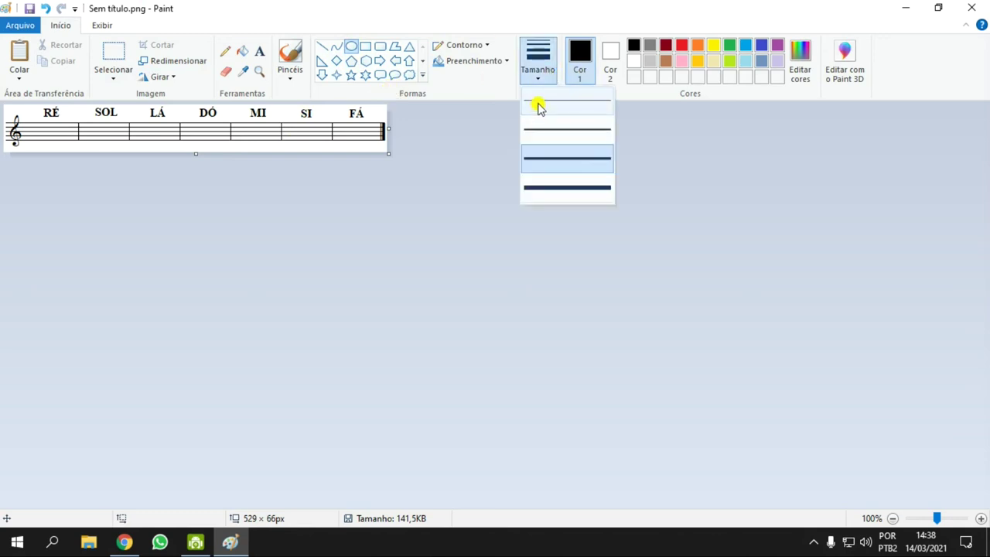
click(537, 106)
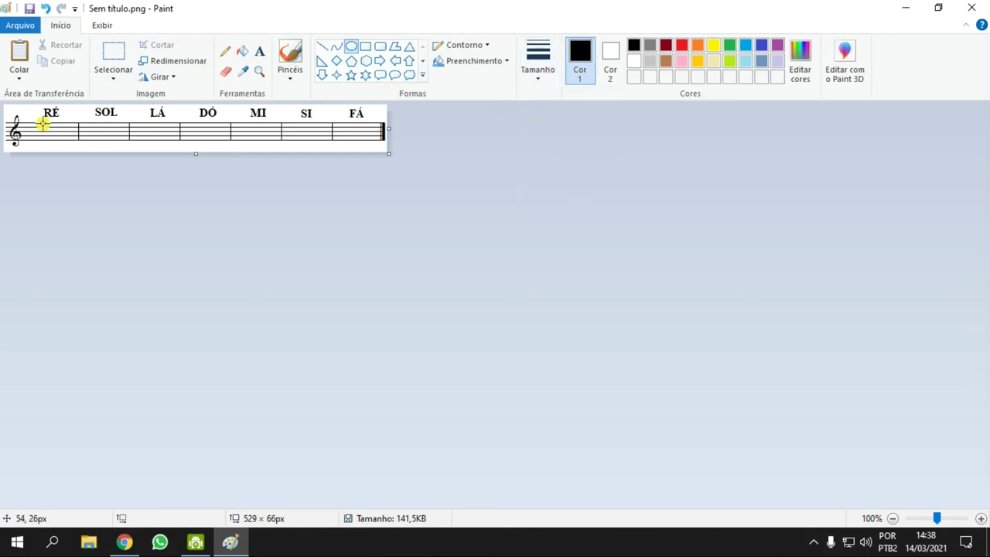
Draw the note oval under RÉ with the second-thinnest outline, redoing a bad first attempt
drag(48, 129, 48, 131)
key(ctrl+z)
click(540, 77)
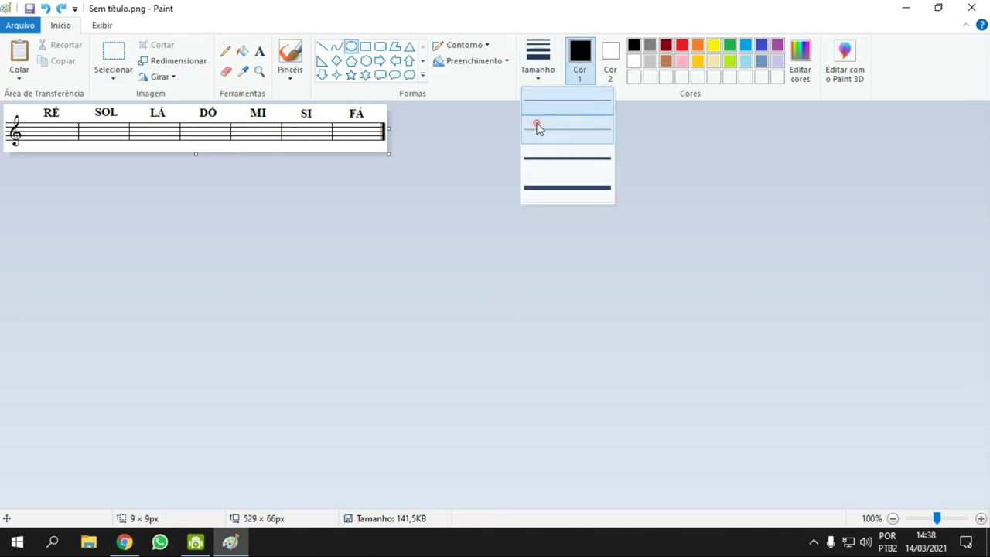
click(538, 128)
drag(52, 130, 54, 131)
click(95, 131)
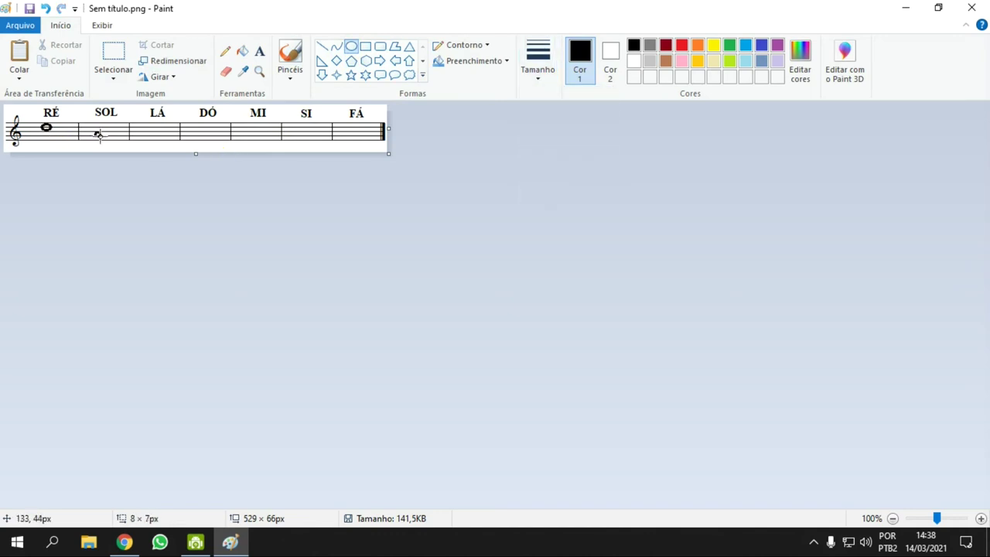
Draw note ovals under SOL, LÁ, DÓ, MI, SI and FÁ, then save the image
drag(105, 141, 155, 131)
click(203, 132)
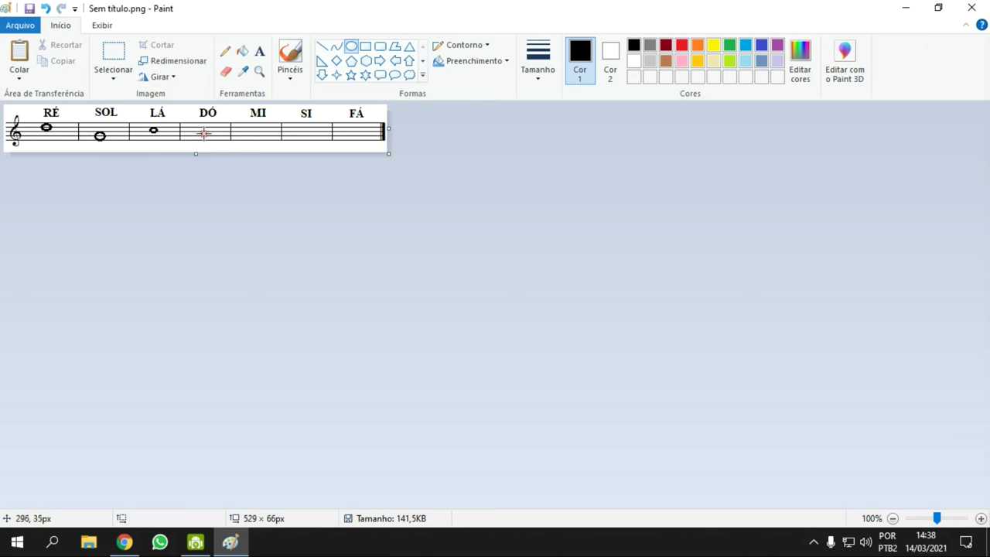
drag(200, 124, 267, 151)
drag(303, 120, 364, 138)
click(359, 137)
click(338, 144)
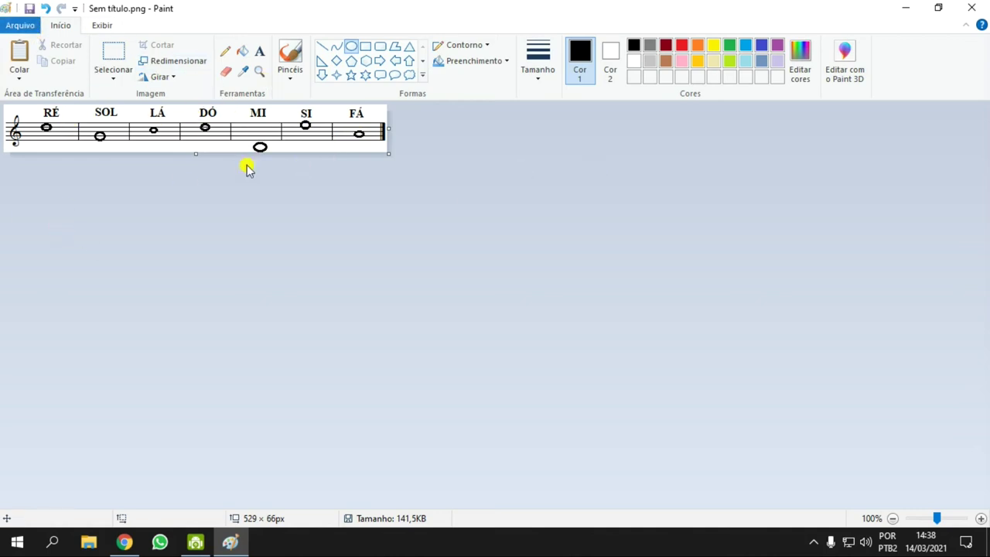
click(29, 9)
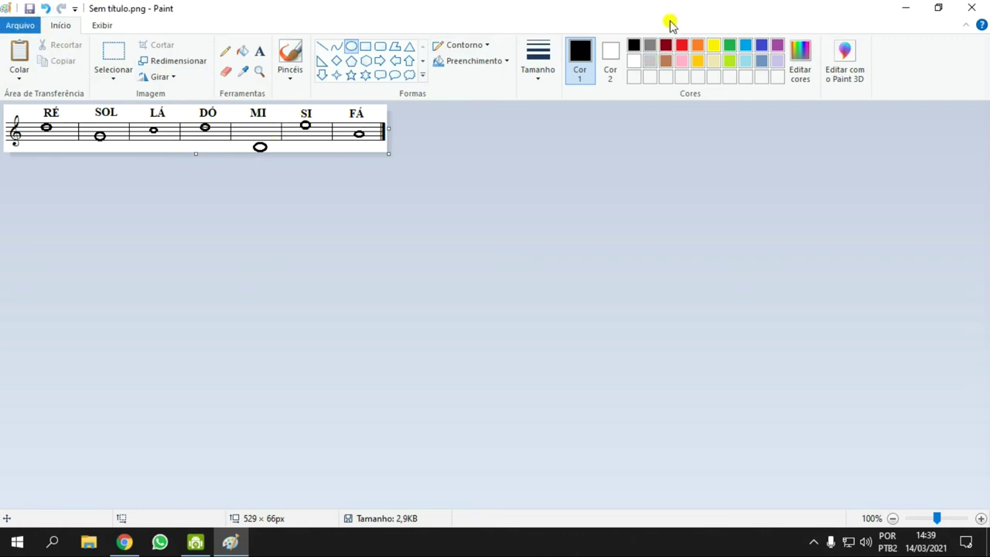
Pick Sem título.png from Área de Trabalho as the file for question 4
click(909, 7)
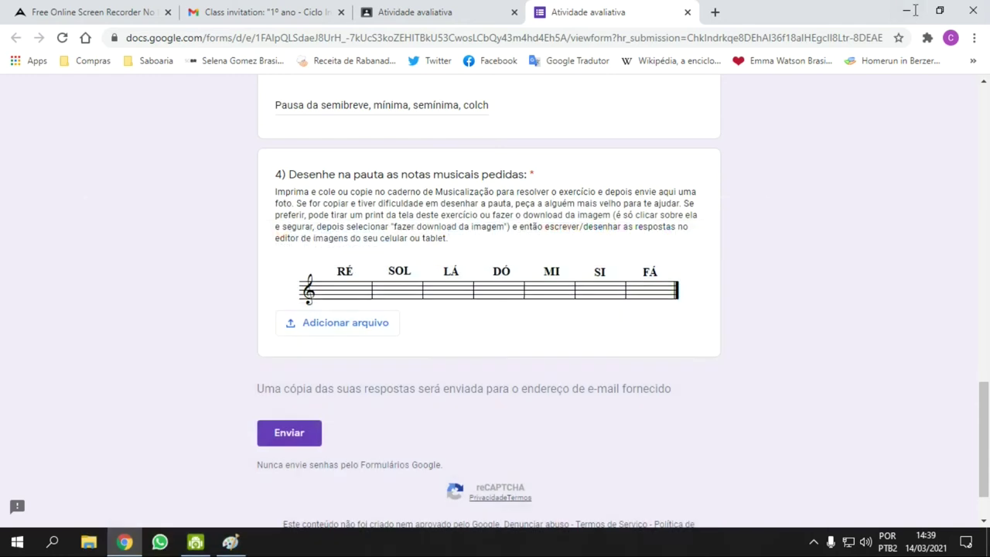
click(362, 331)
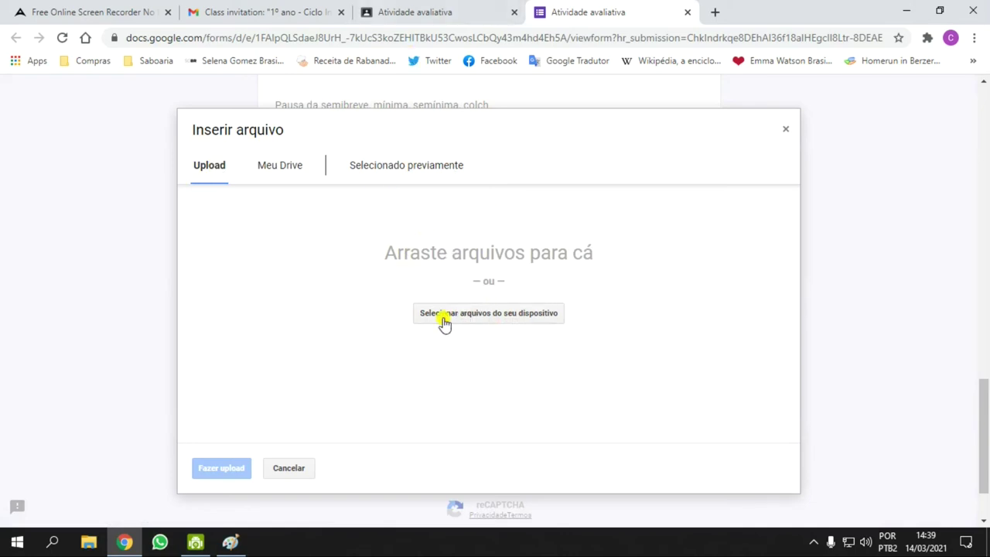
click(468, 317)
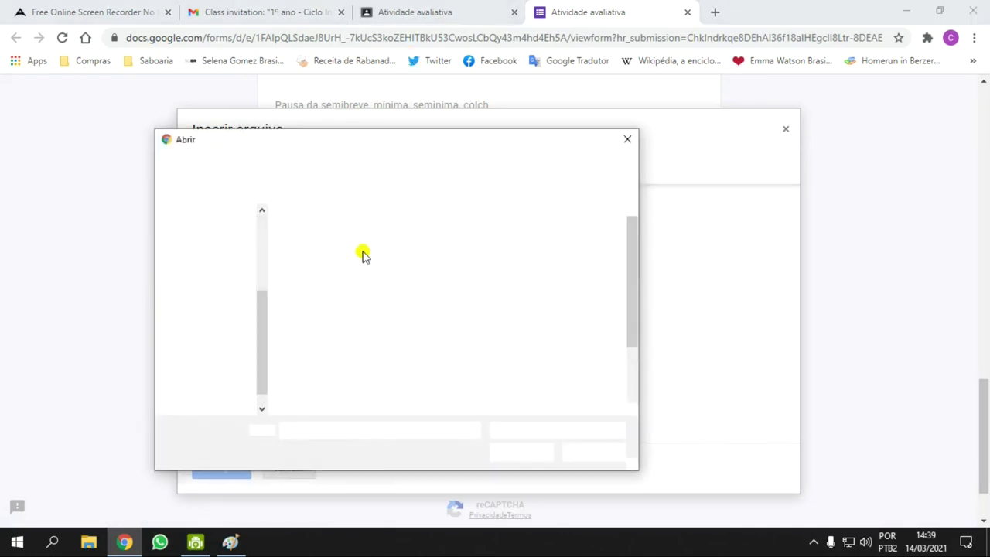
scroll(631, 279, down, 1)
scroll(631, 208, up, 1)
click(232, 252)
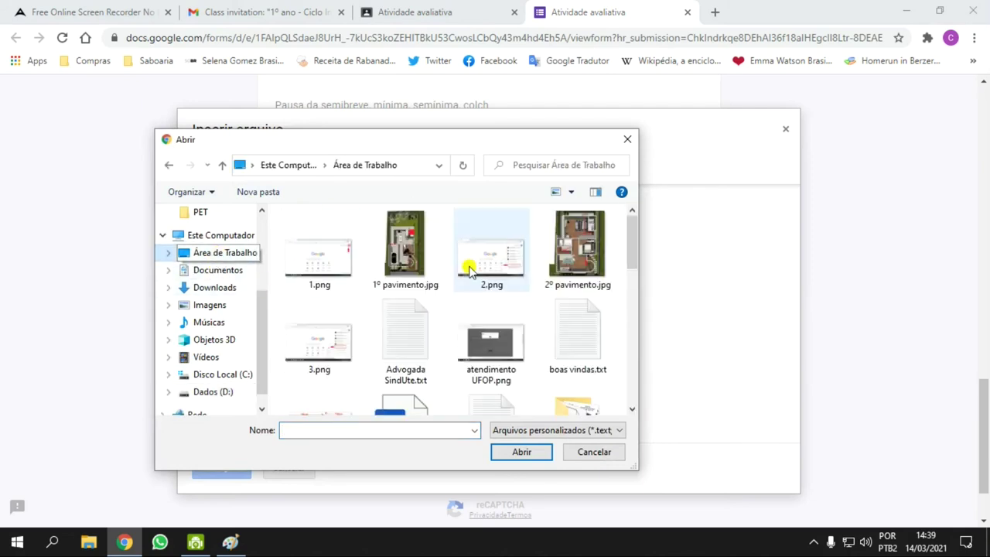
scroll(633, 274, down, 1)
drag(633, 269, 650, 395)
click(413, 272)
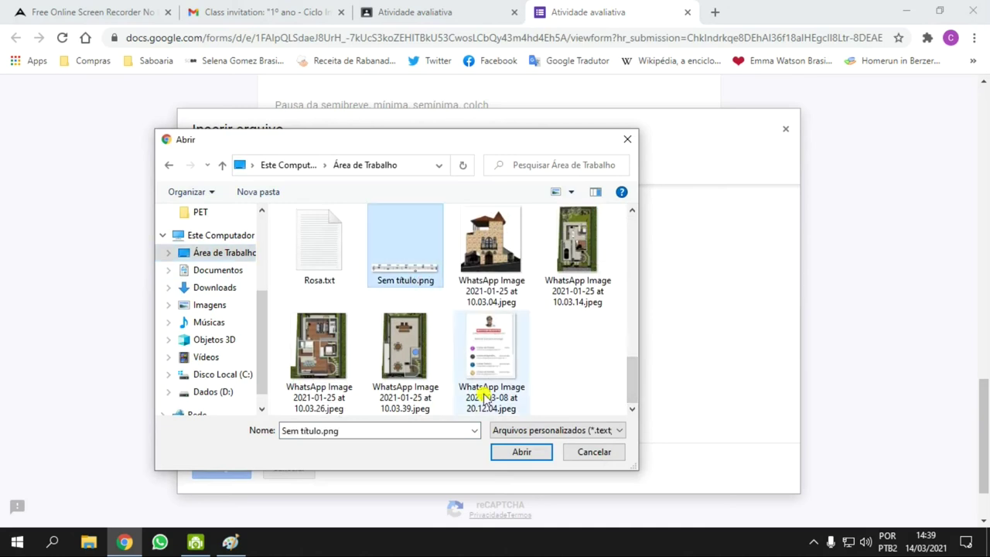
click(521, 454)
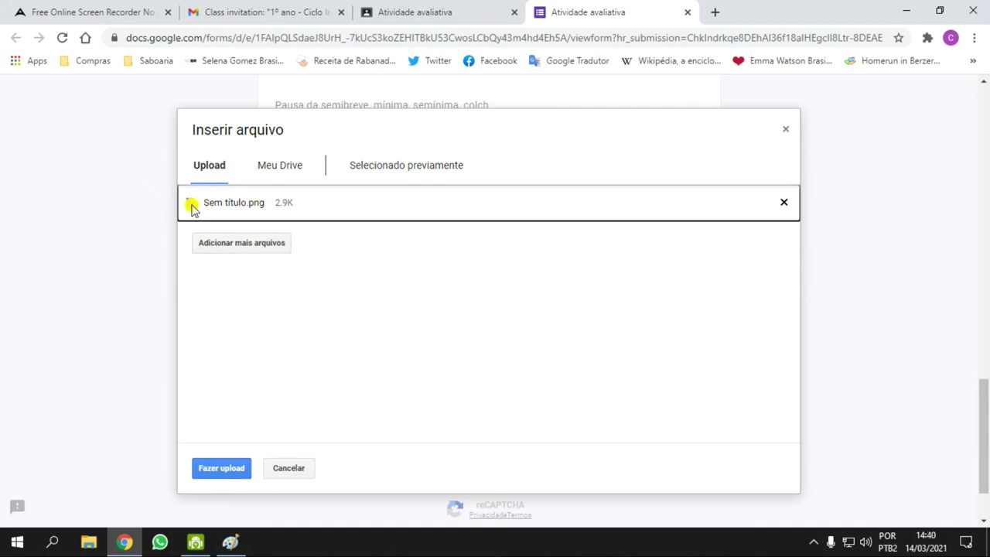
Upload Sem título.png to question 4 and bring the Paint drawing back
click(220, 471)
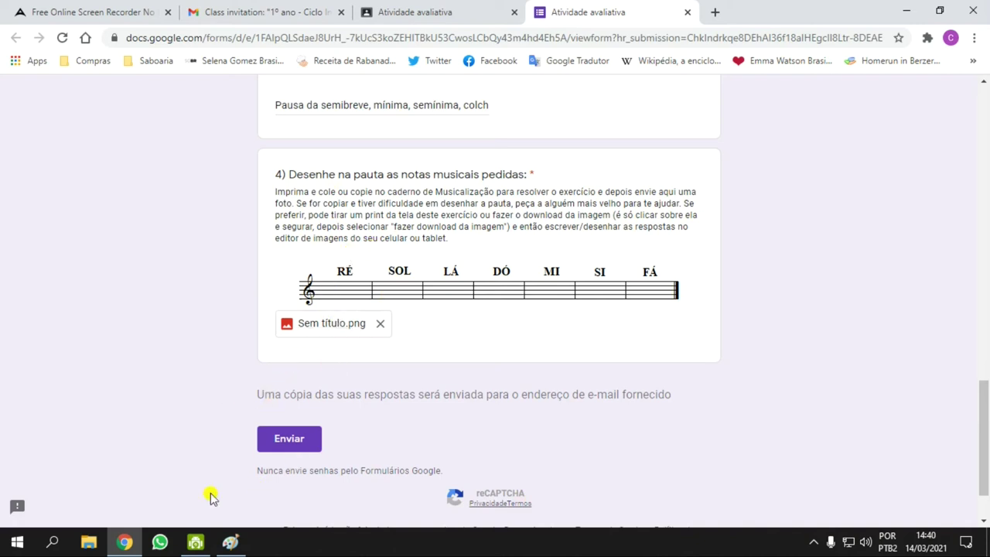
click(232, 545)
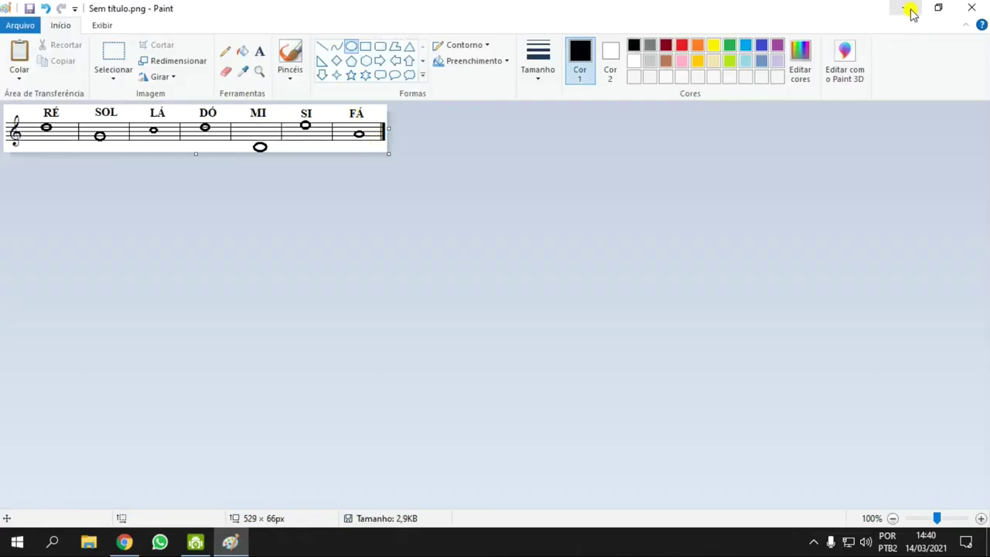
Minimize Paint and launch Word from Windows search
click(907, 10)
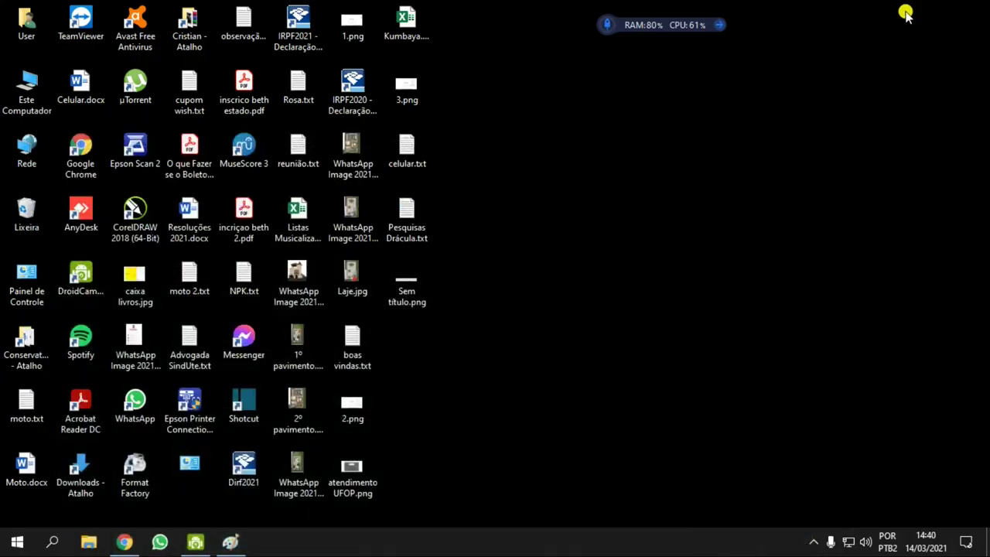
click(51, 544)
text(wor)
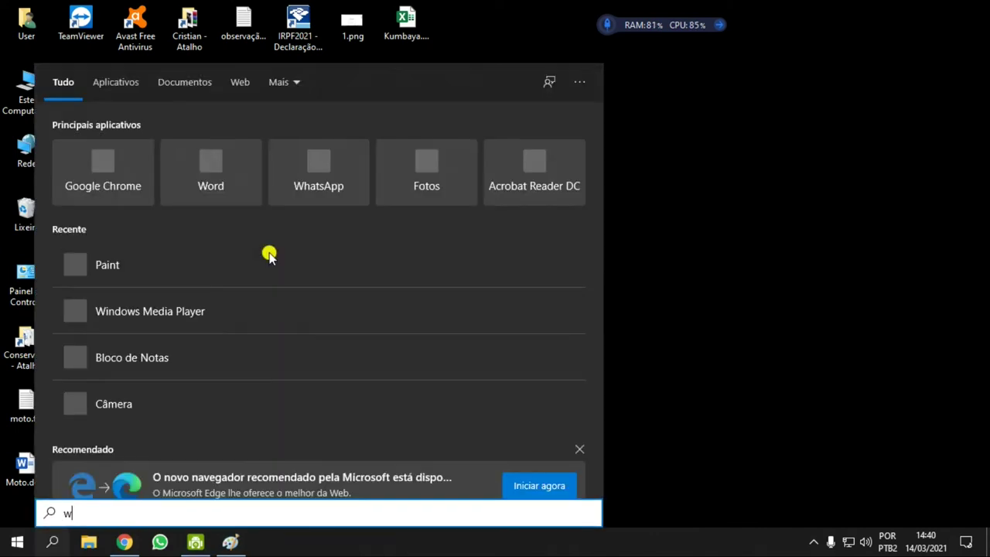
text(d)
click(117, 149)
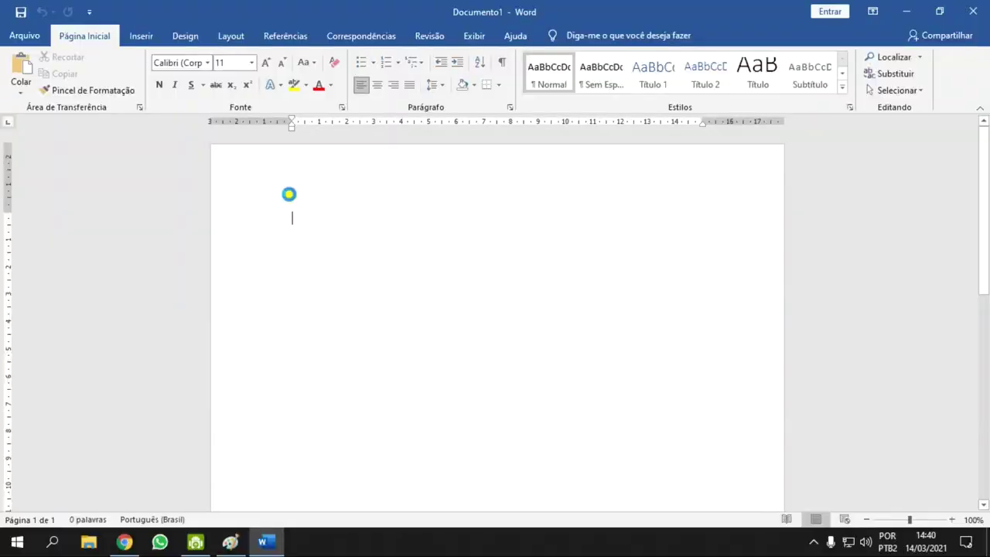
Paste the staff and some test text into Documento1, close it unsaved, and return to the form
key(ctrl+v)
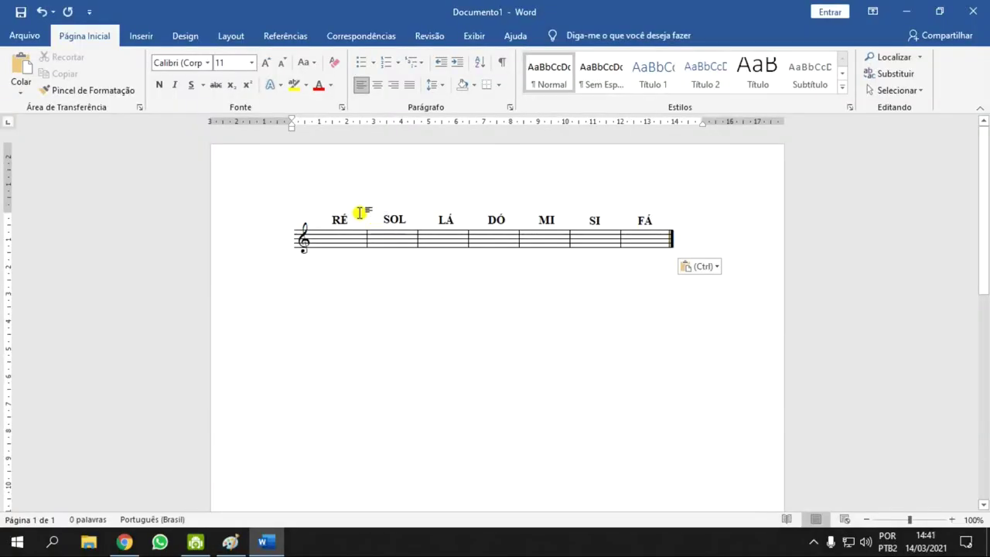
key(shift+Left)
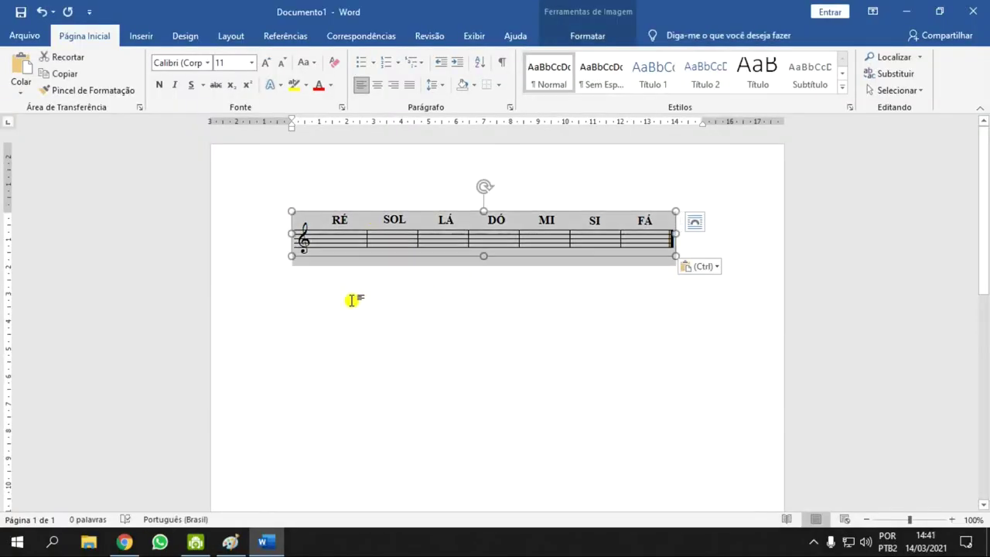
click(697, 224)
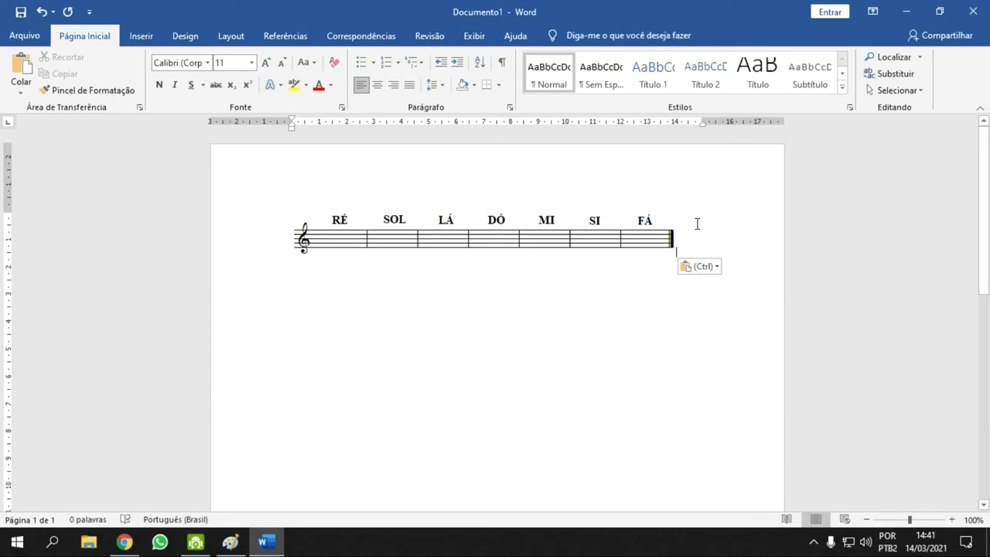
key(Return)
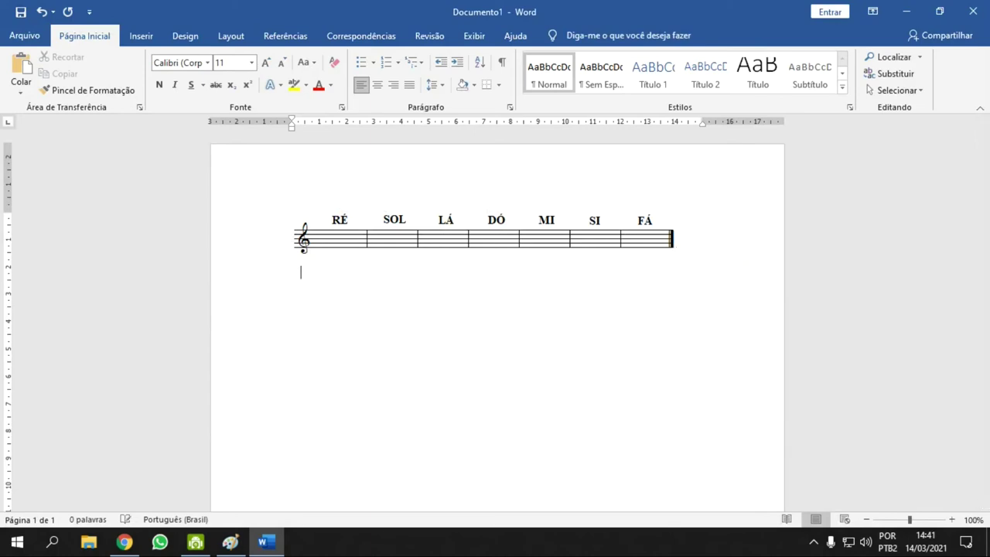
text(uhd asdfohoiasdf)
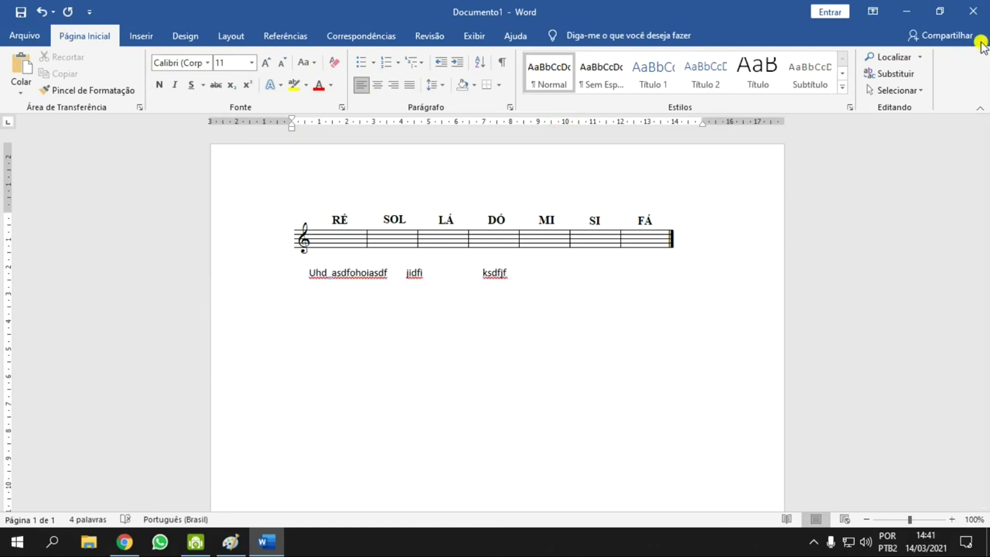
click(969, 11)
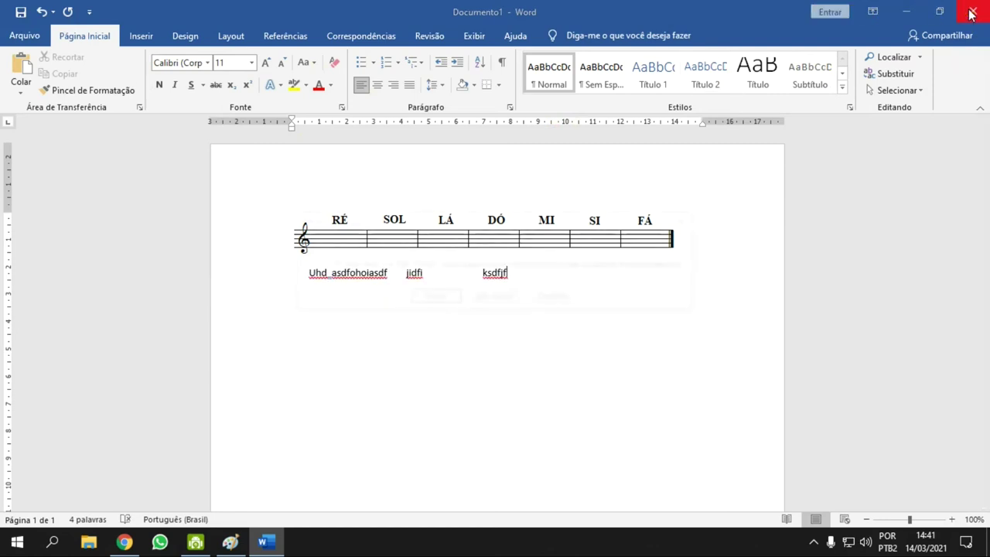
click(505, 298)
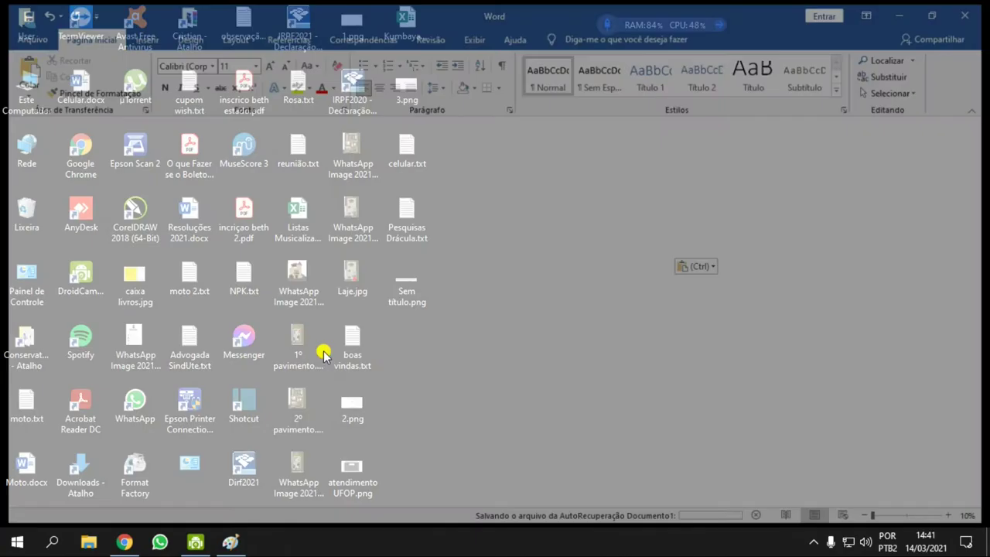
click(124, 541)
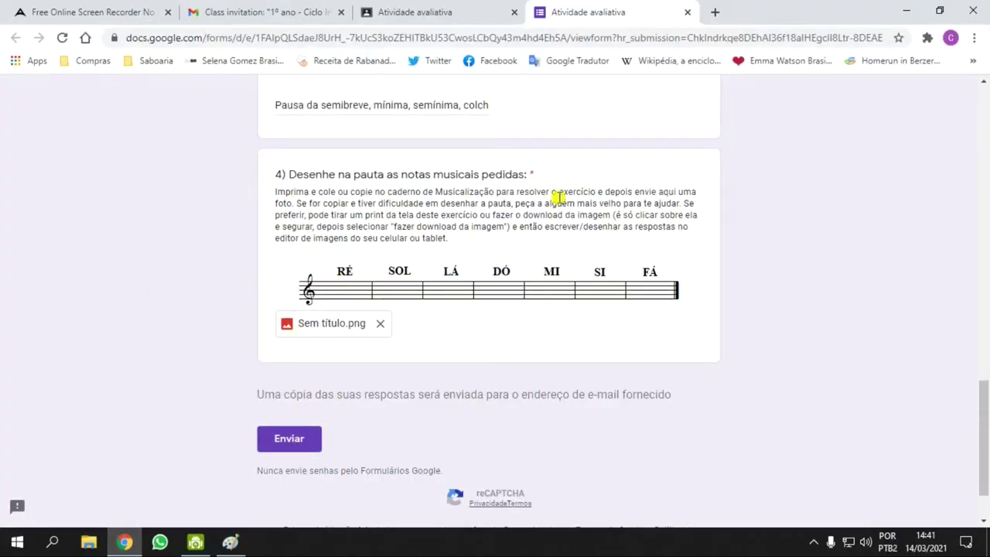
Review each answer of the Atividade avaliativa form and submit it with Enviar
scroll(365, 287, up, 20)
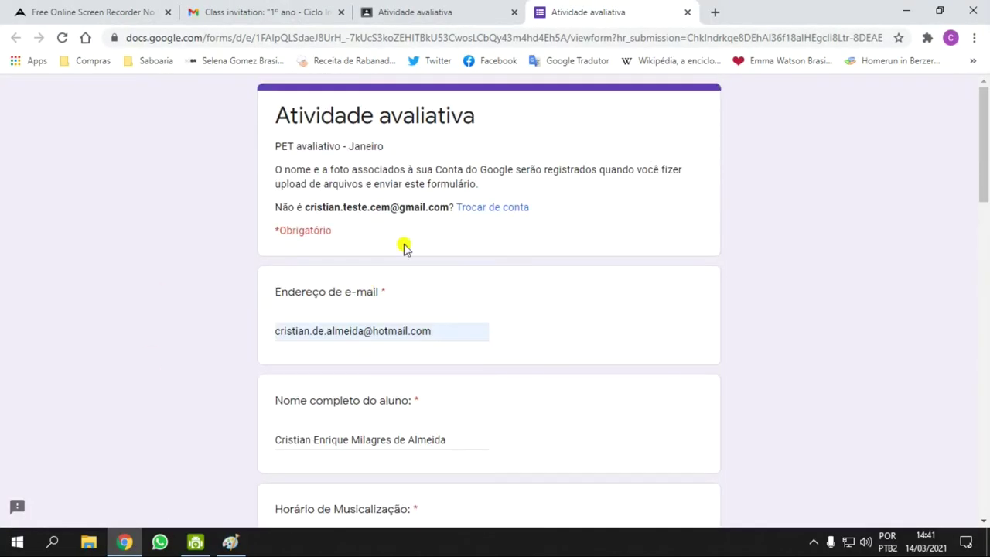
scroll(271, 292, down, 4)
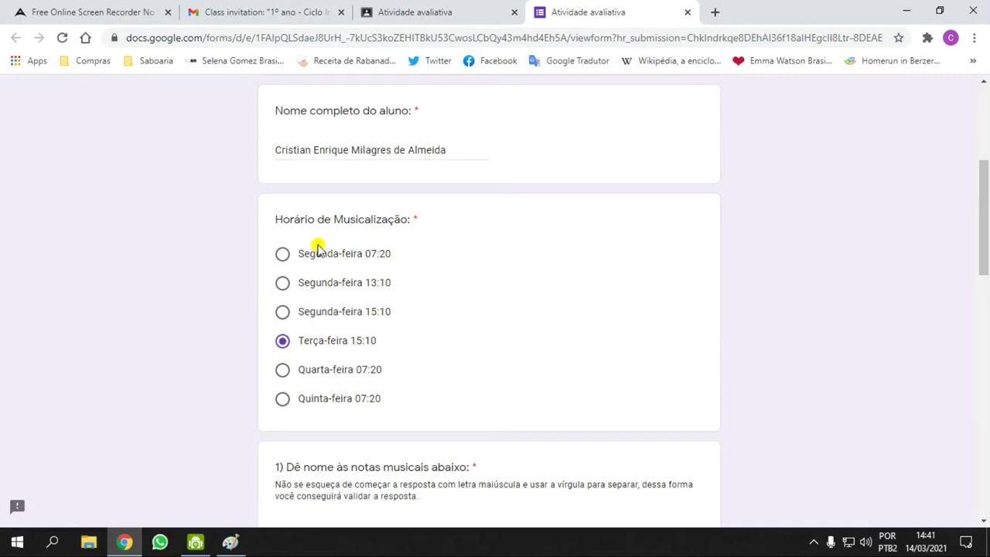
scroll(329, 271, down, 4)
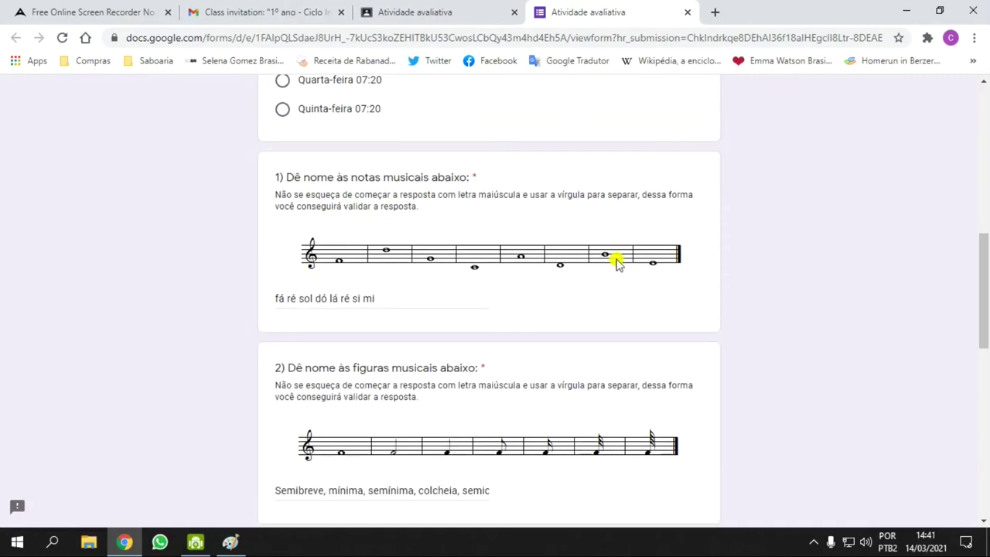
scroll(354, 307, down, 3)
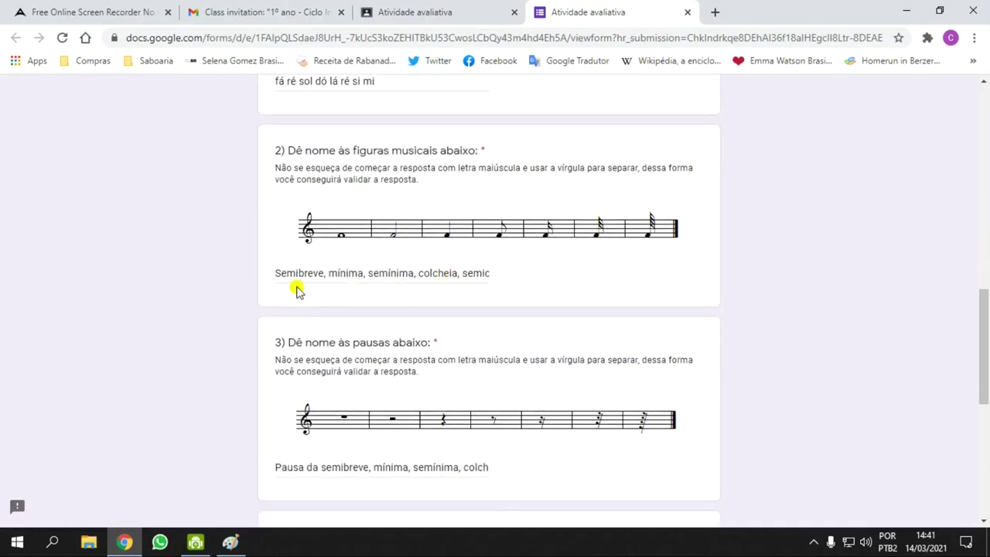
scroll(364, 302, down, 5)
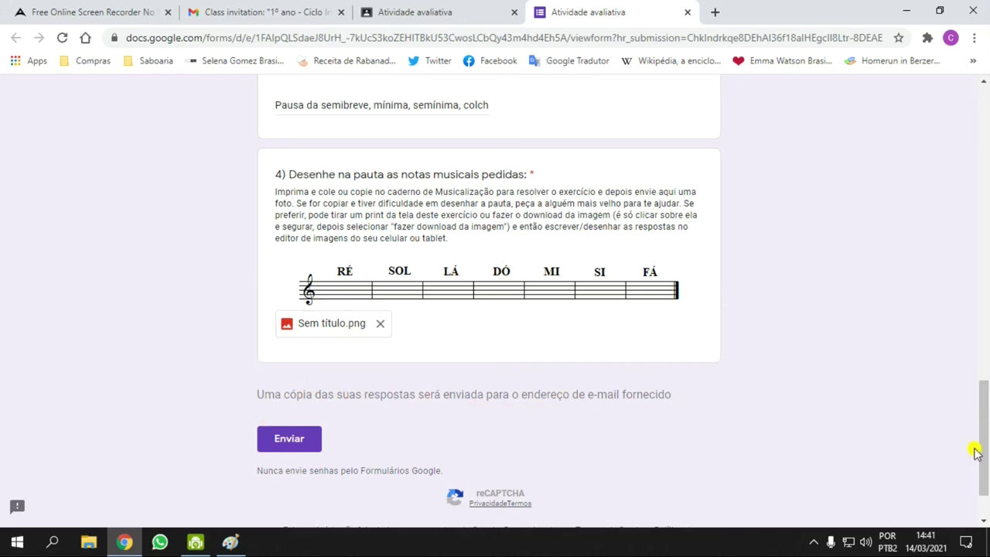
drag(982, 460, 987, 352)
scroll(988, 199, up, 3)
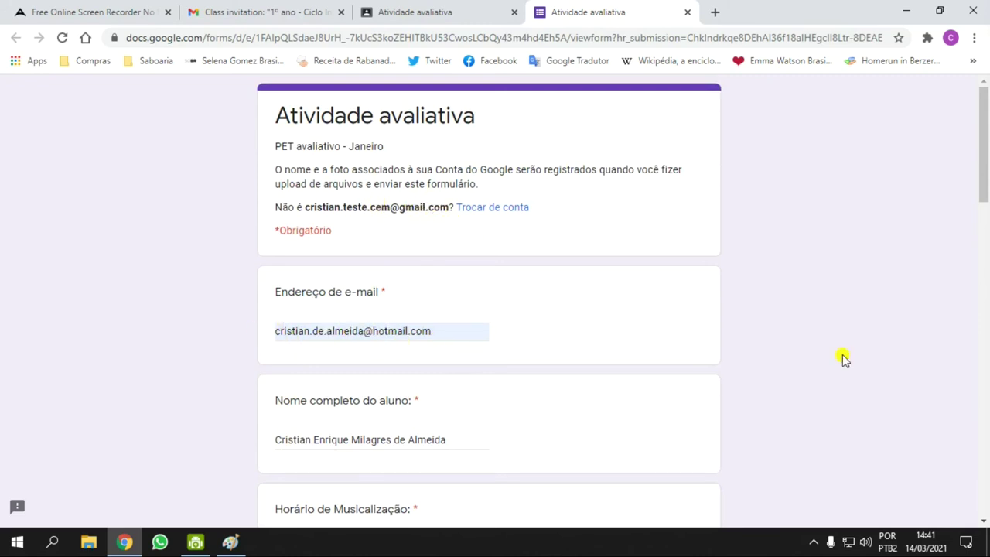
drag(983, 147, 965, 501)
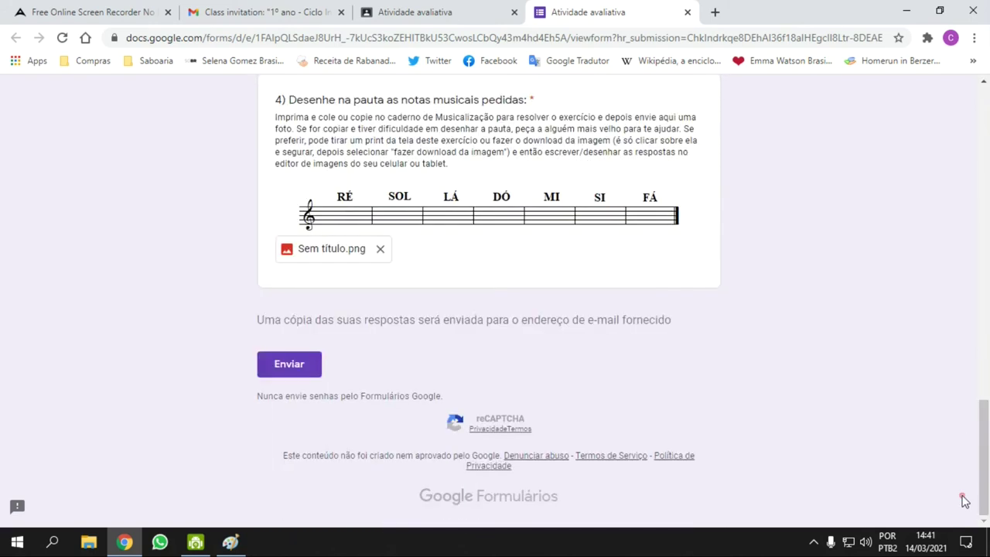
click(289, 367)
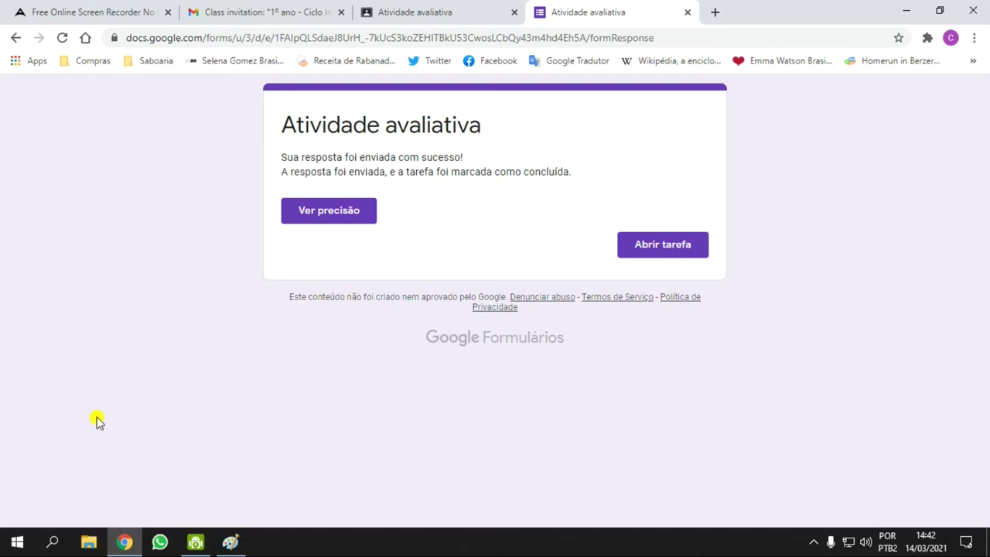
Clear the Paint canvas, paste the confirmation-page screenshot, and save the image
click(230, 541)
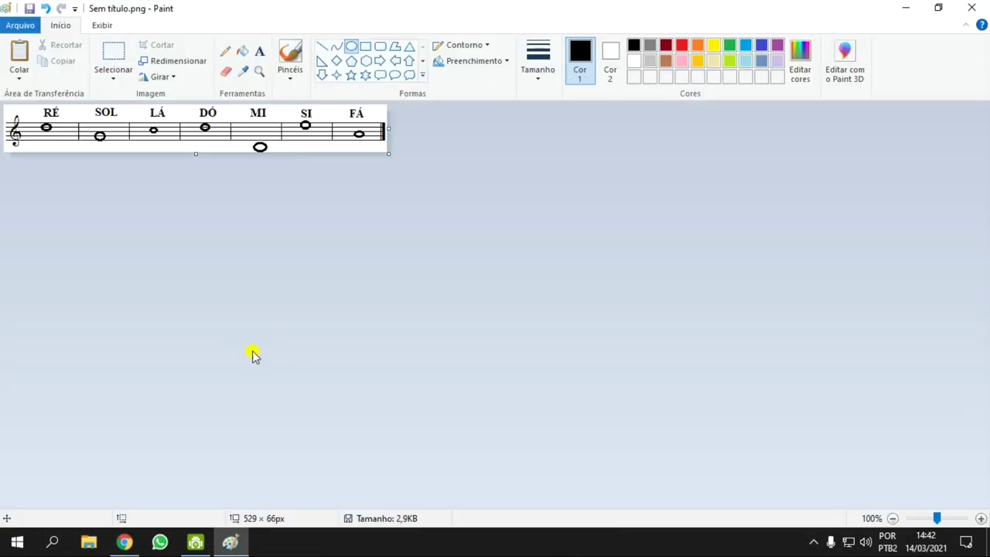
click(112, 54)
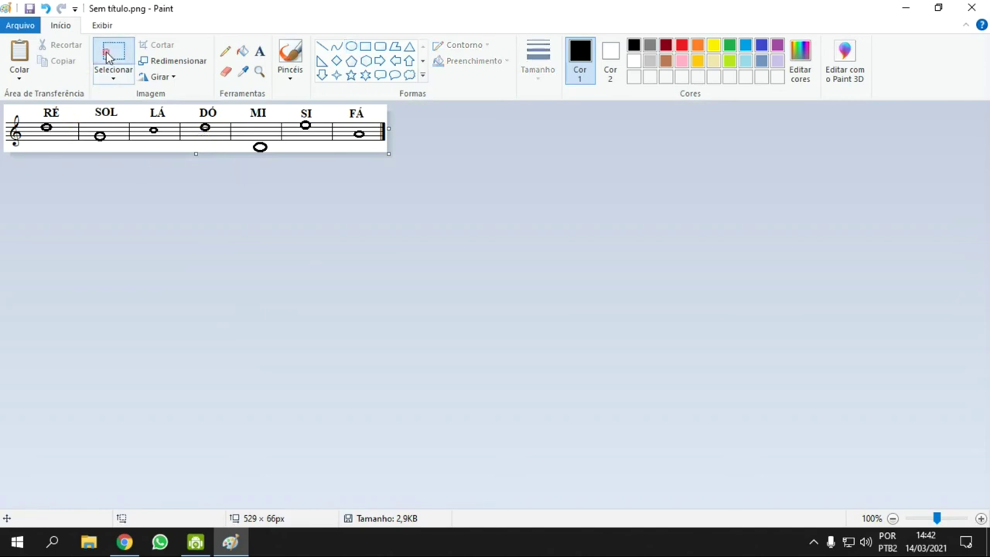
right_click(117, 145)
click(162, 218)
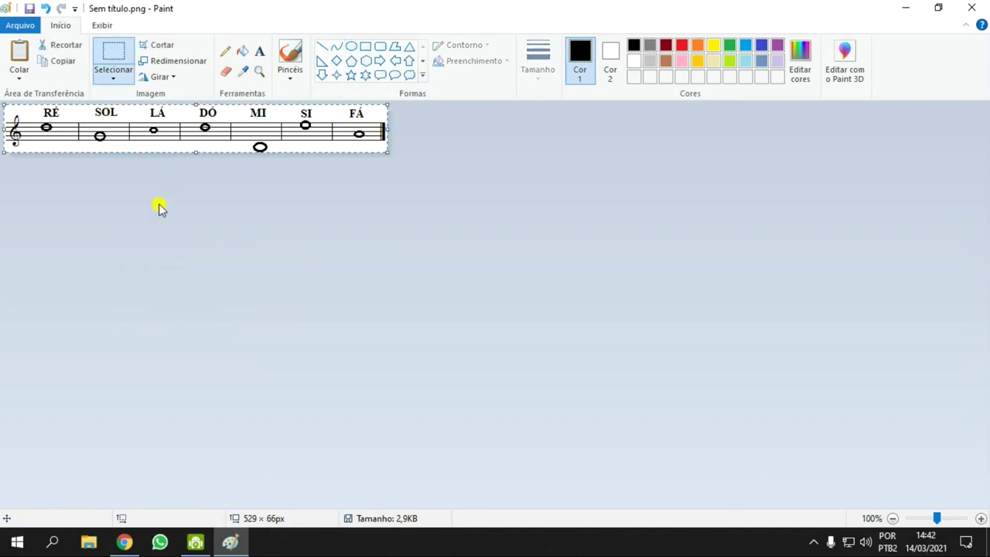
key(Delete)
key(ctrl+v)
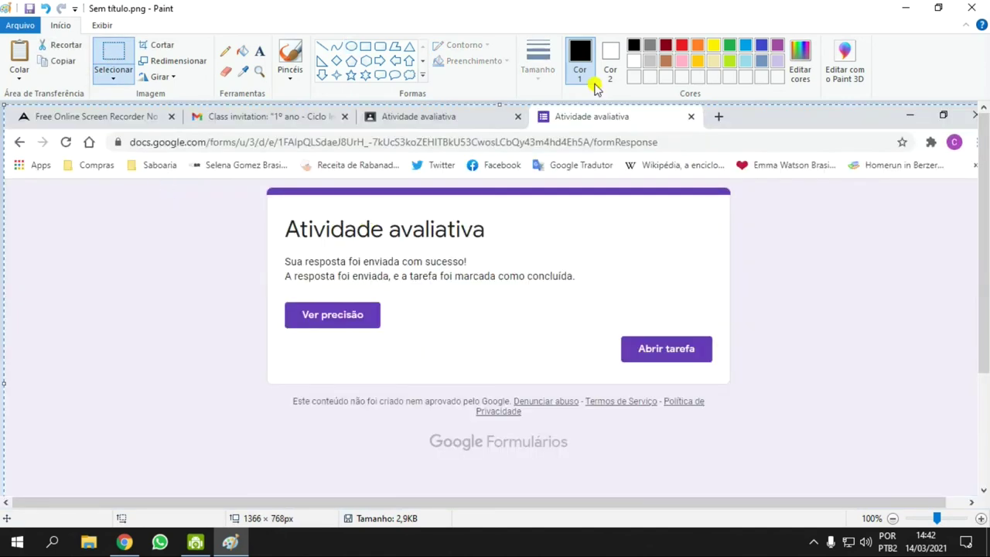
click(31, 8)
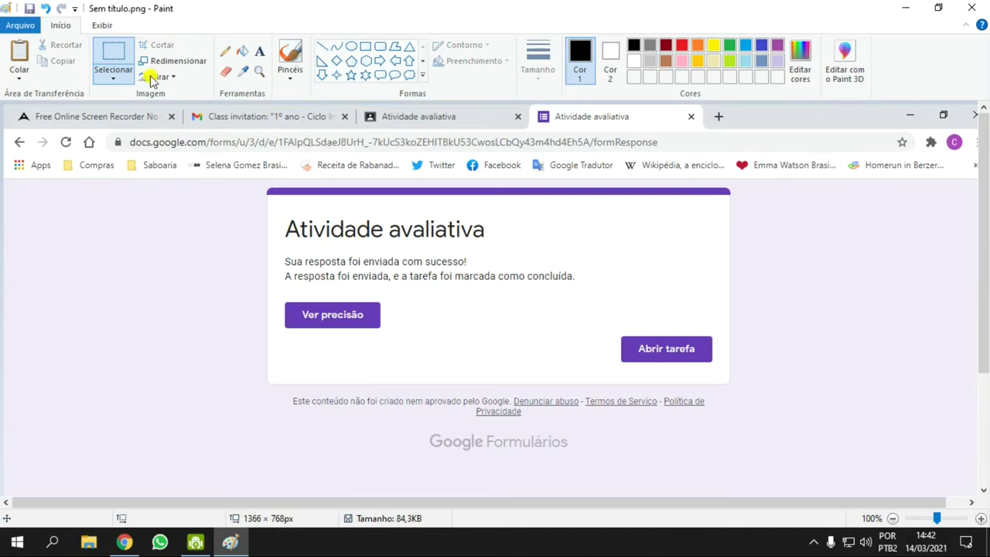
Minimize Paint so the browser's confirmation page is in front
click(906, 8)
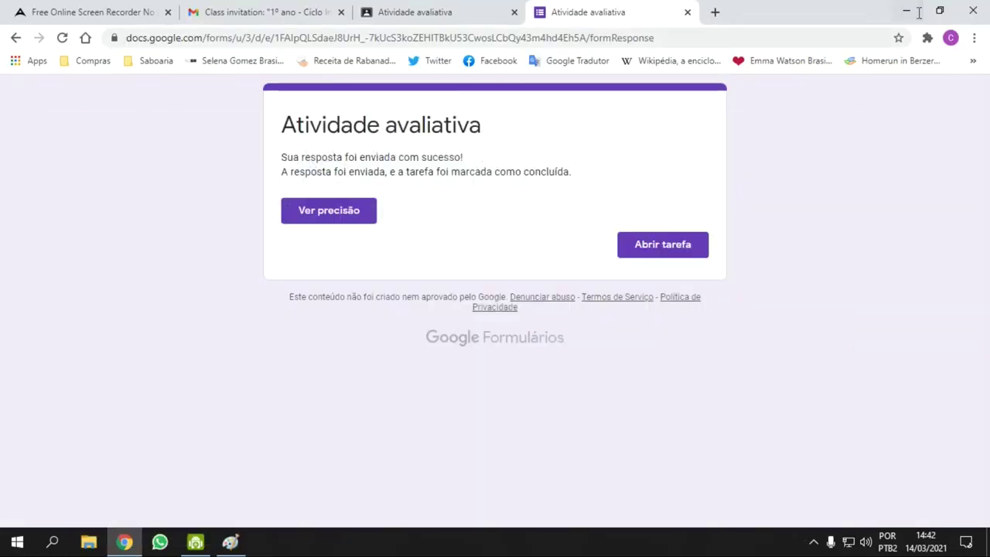
click(231, 541)
scroll(437, 373, down, 3)
scroll(438, 373, up, 3)
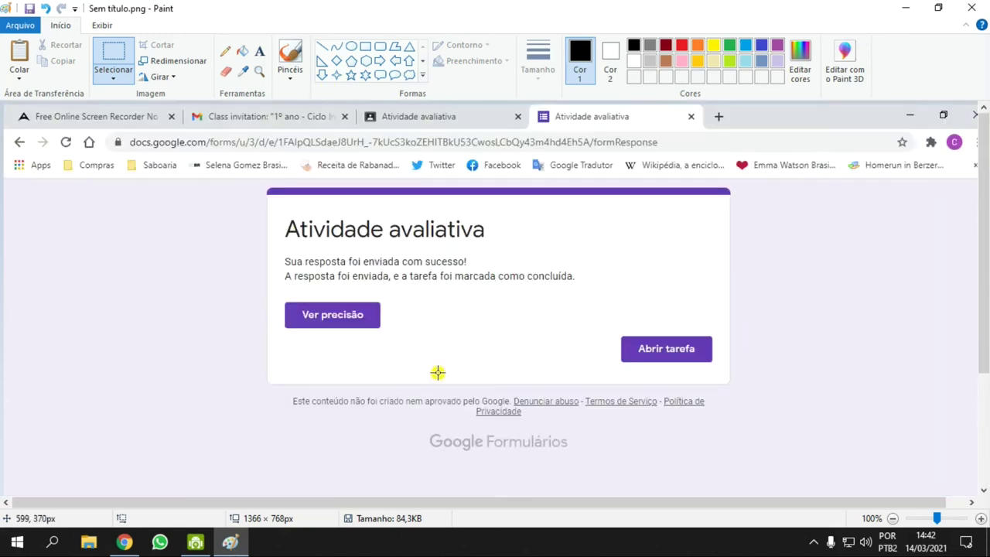
click(905, 7)
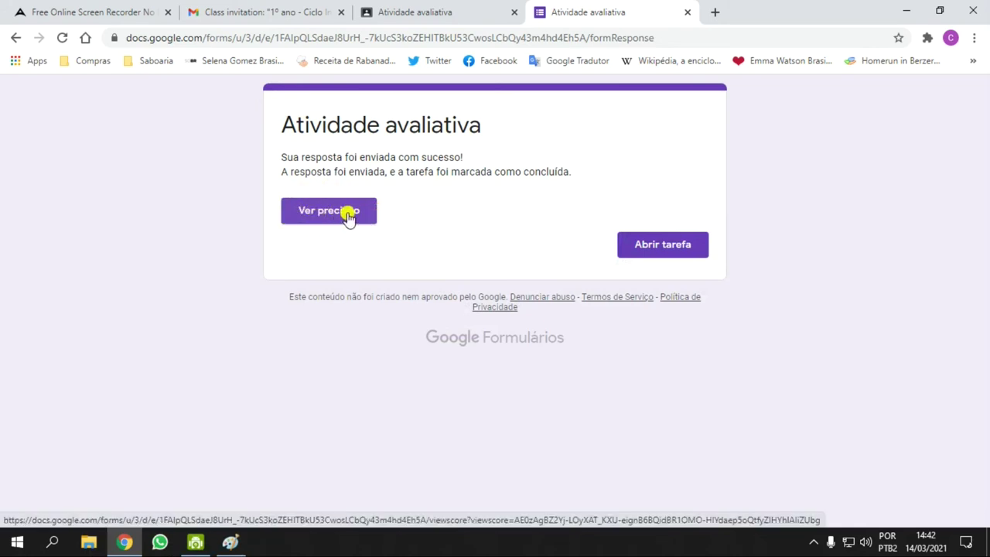
Open the graded copy of the submitted answers and scroll down to question 1
click(356, 218)
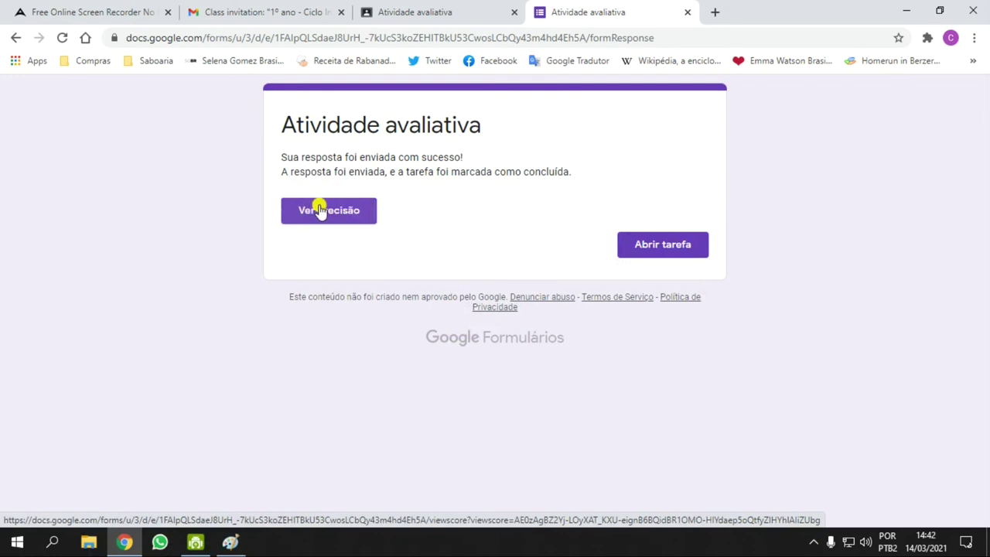
click(318, 211)
scroll(333, 267, down, 3)
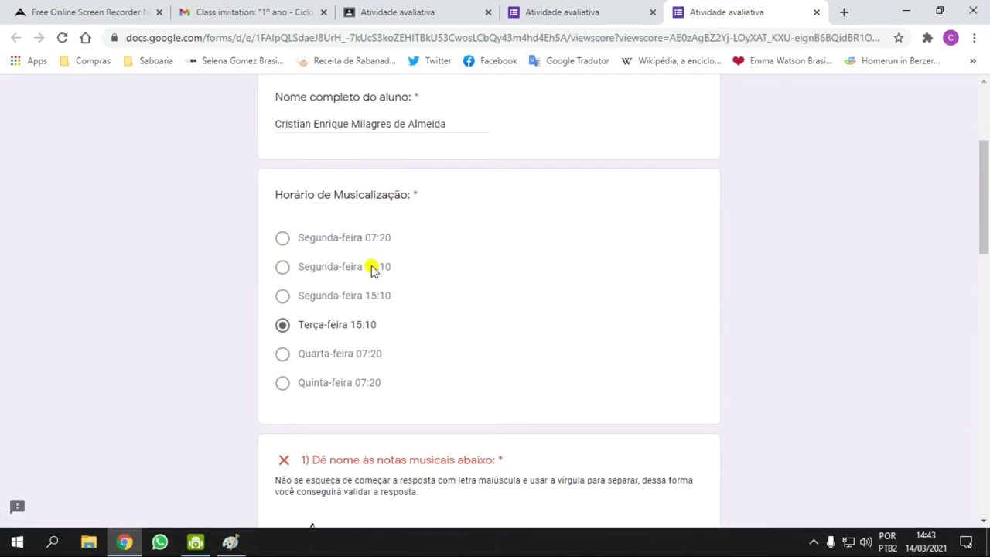
scroll(369, 267, down, 3)
scroll(293, 240, down, 1)
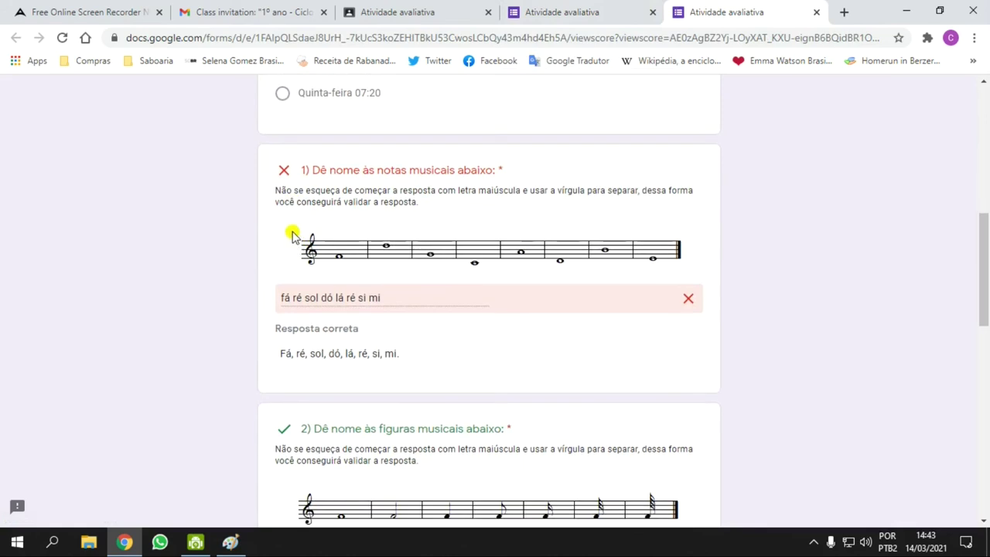
Highlight question 1's instructions and its correct answer to read them
drag(280, 188, 414, 204)
click(277, 190)
drag(277, 189, 432, 216)
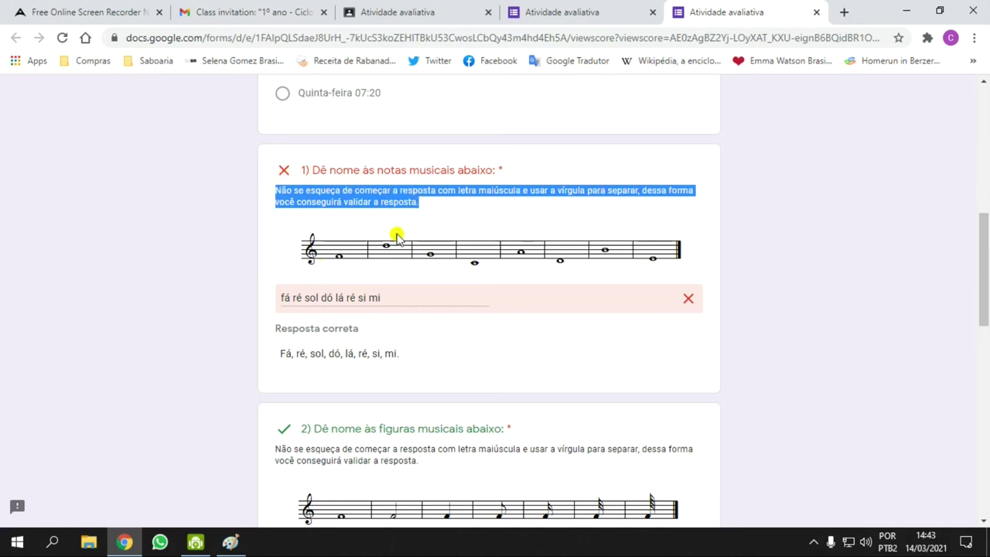
click(415, 343)
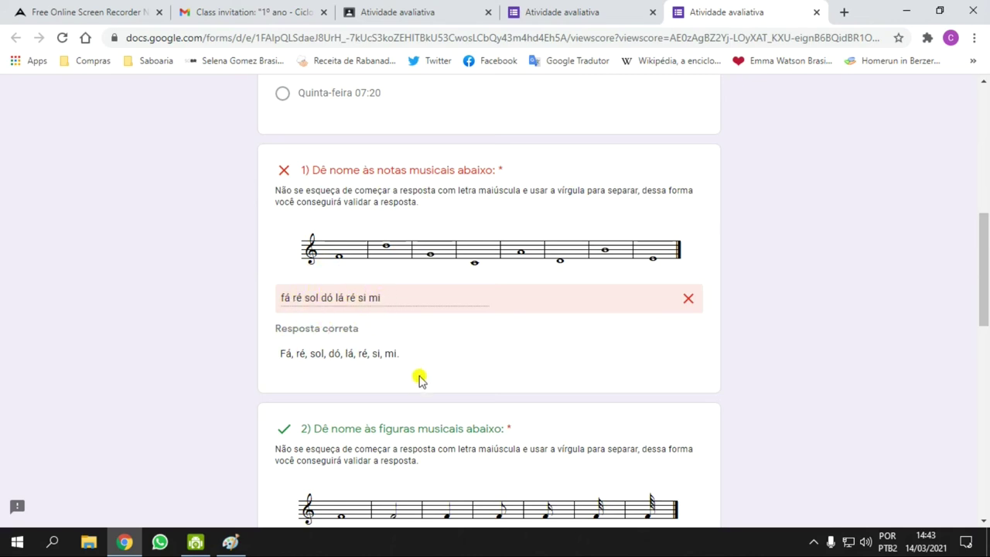
drag(282, 357, 403, 357)
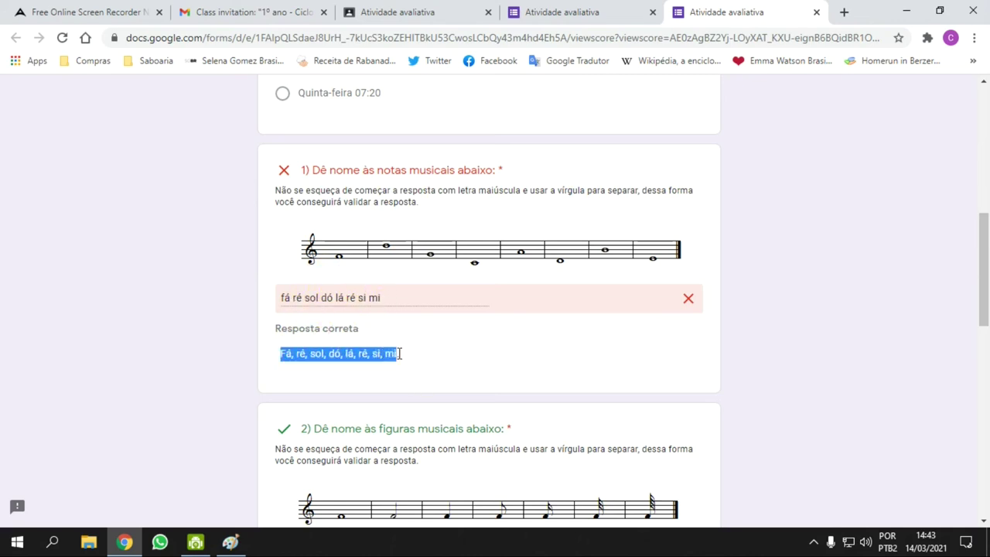
click(417, 357)
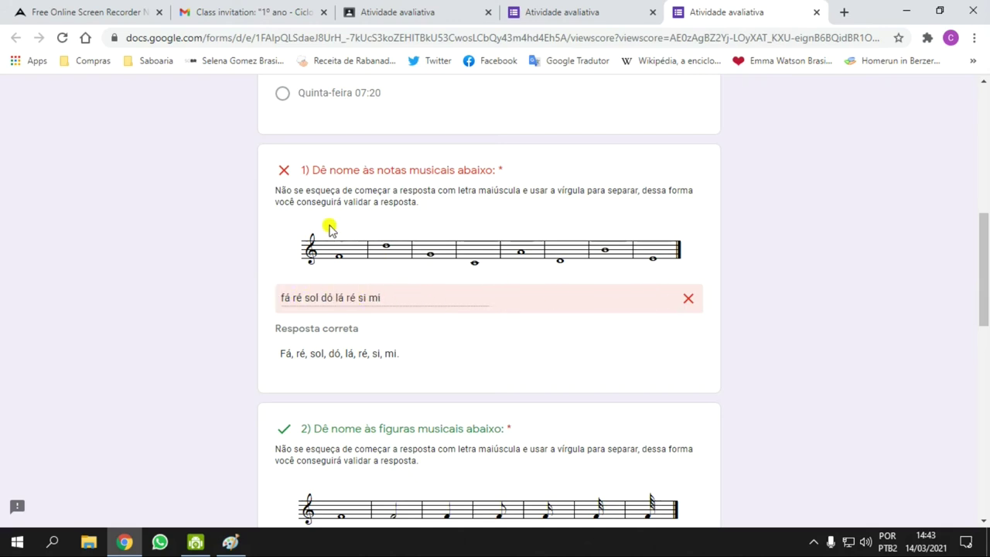
Re-highlight parts of question 1's instructions and the correct answer 'Fá, ré, sol'
drag(276, 191, 454, 206)
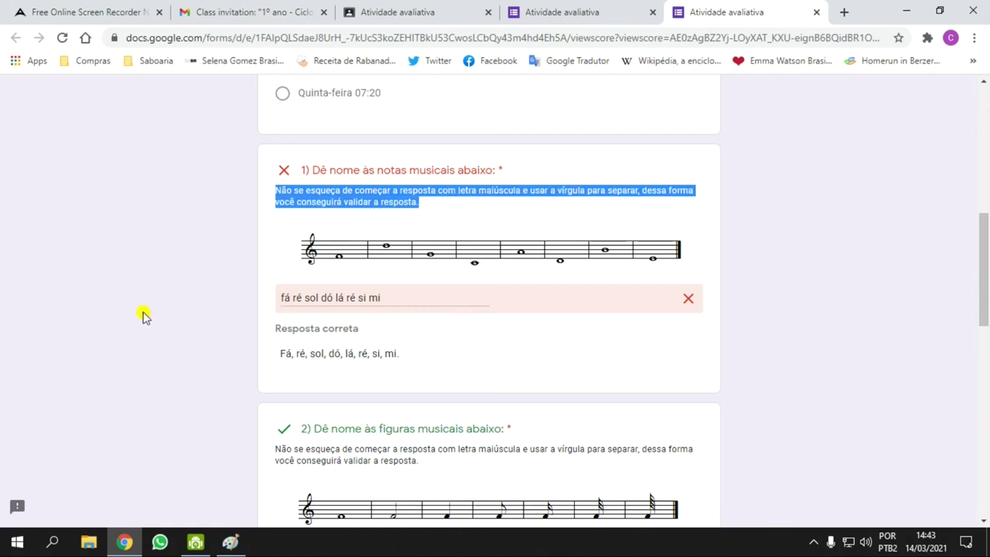
double_click(317, 354)
click(566, 314)
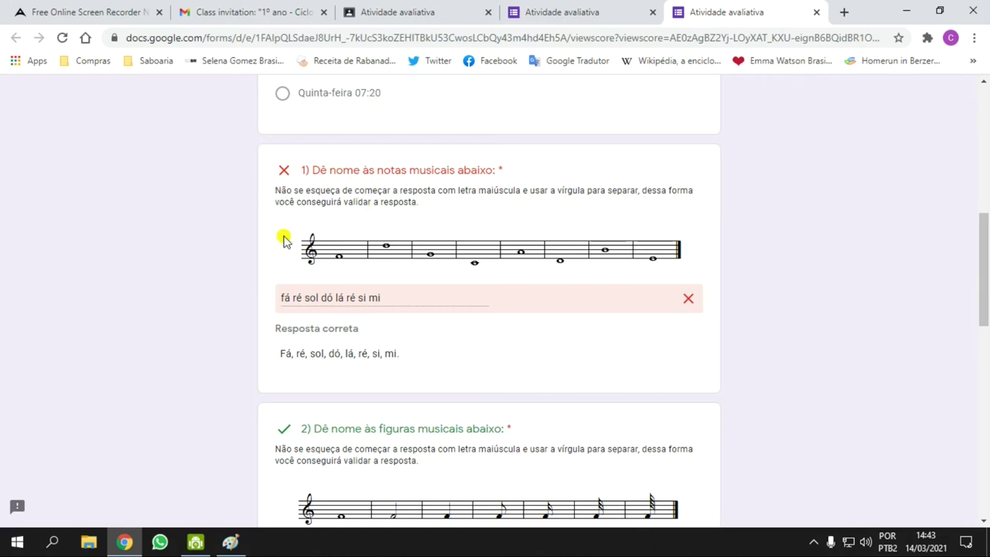
drag(338, 355, 413, 360)
click(376, 360)
drag(281, 356, 424, 360)
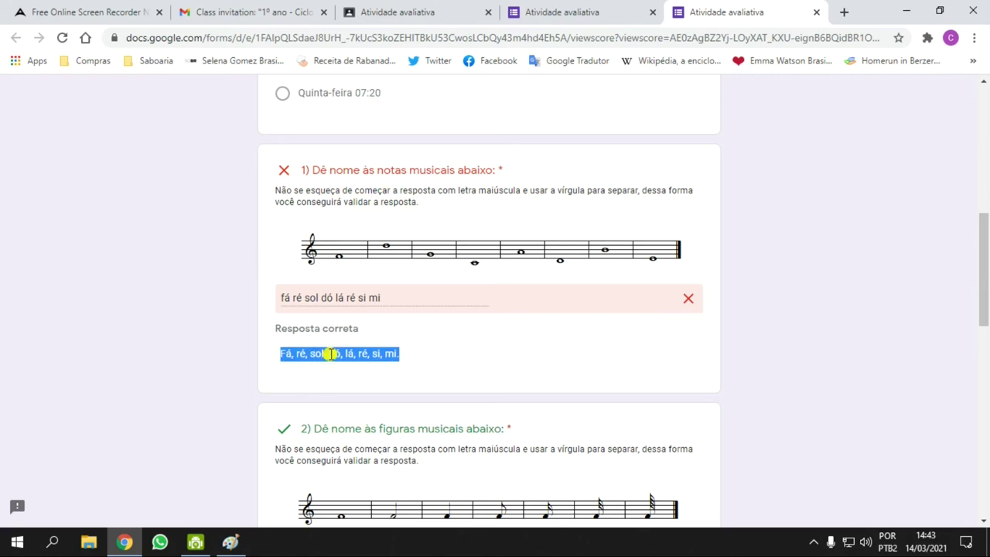
click(289, 351)
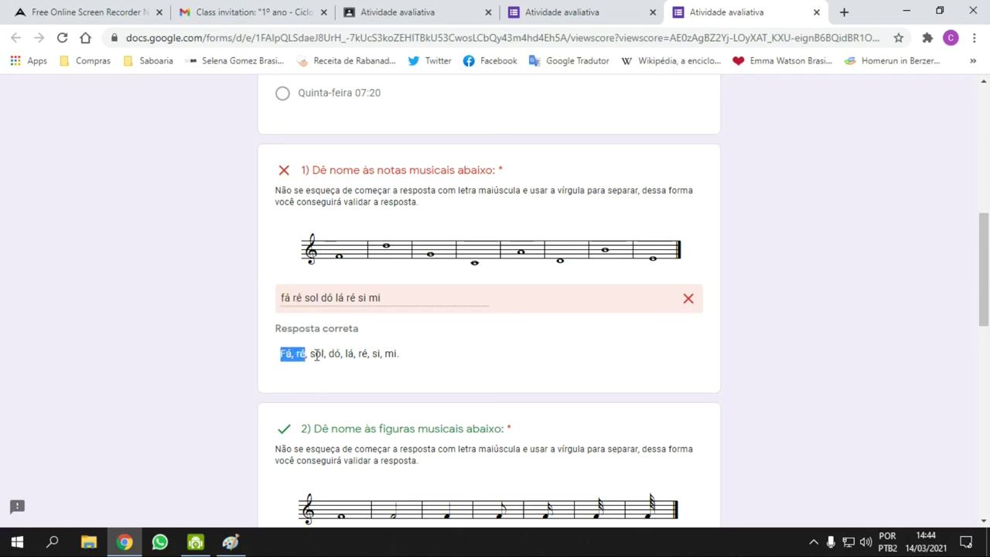
drag(315, 354, 410, 354)
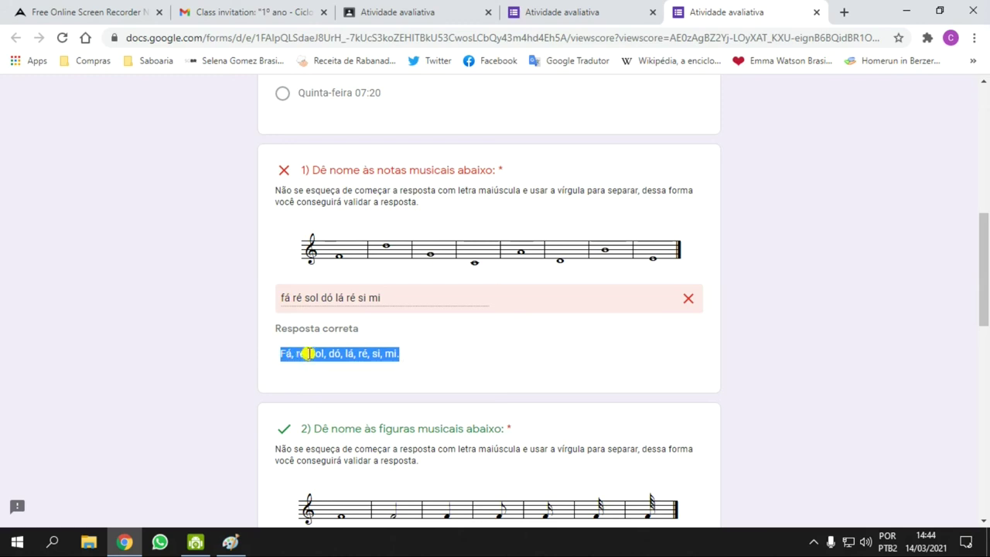
click(416, 353)
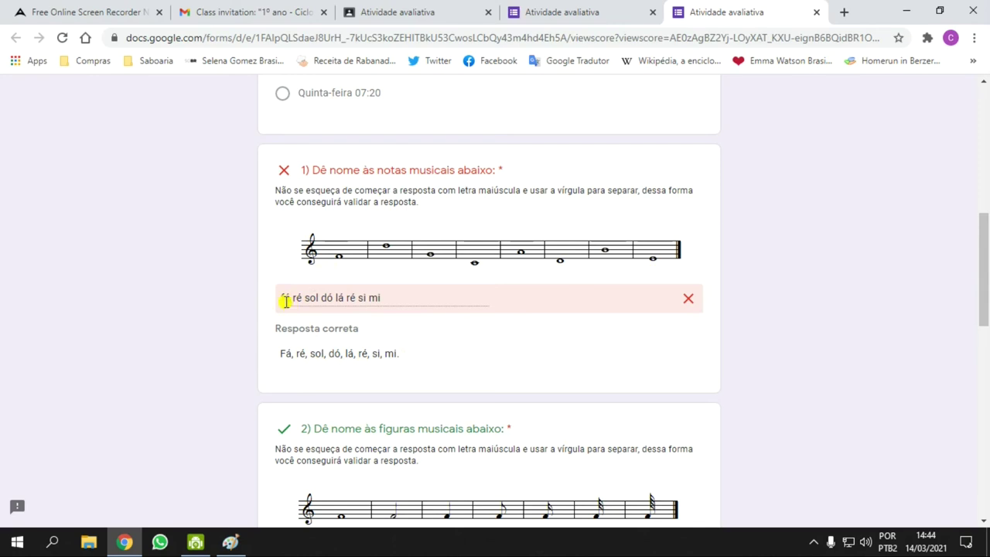
scroll(372, 305, down, 1)
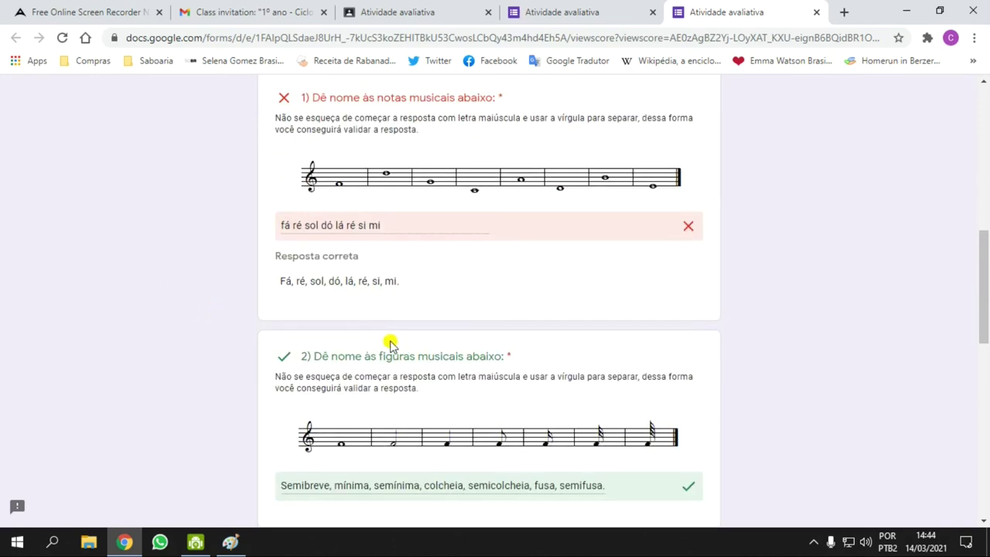
drag(280, 377, 421, 395)
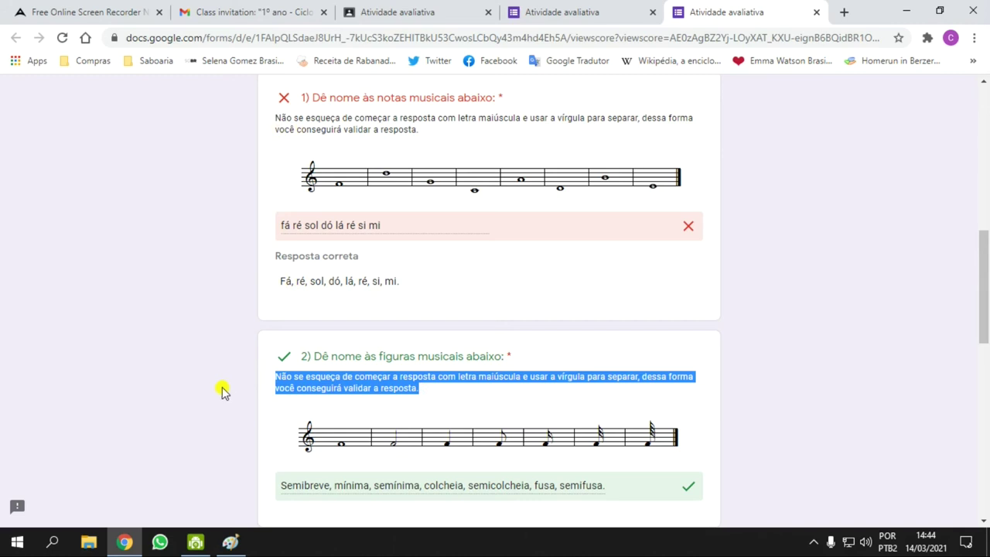
scroll(225, 387, down, 1)
click(362, 331)
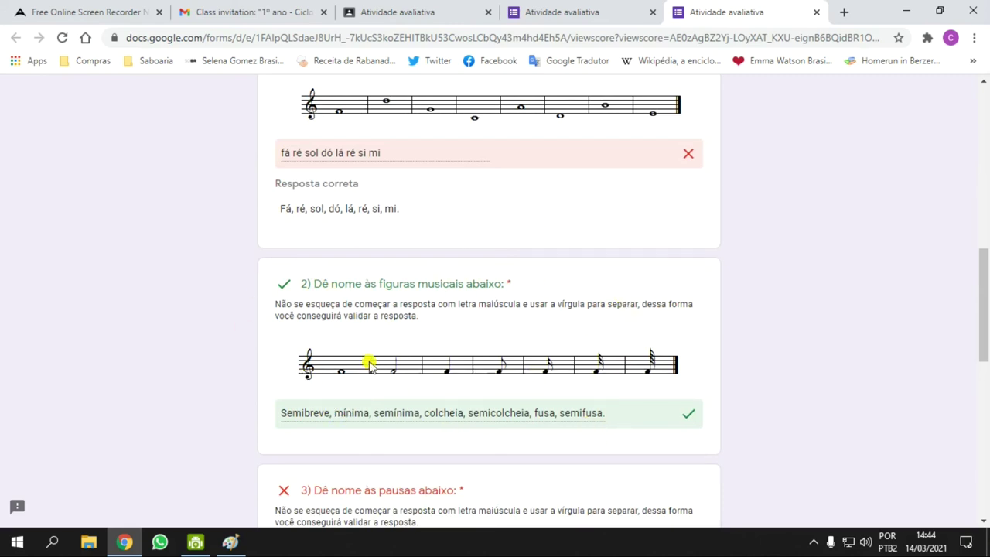
scroll(127, 334, down, 3)
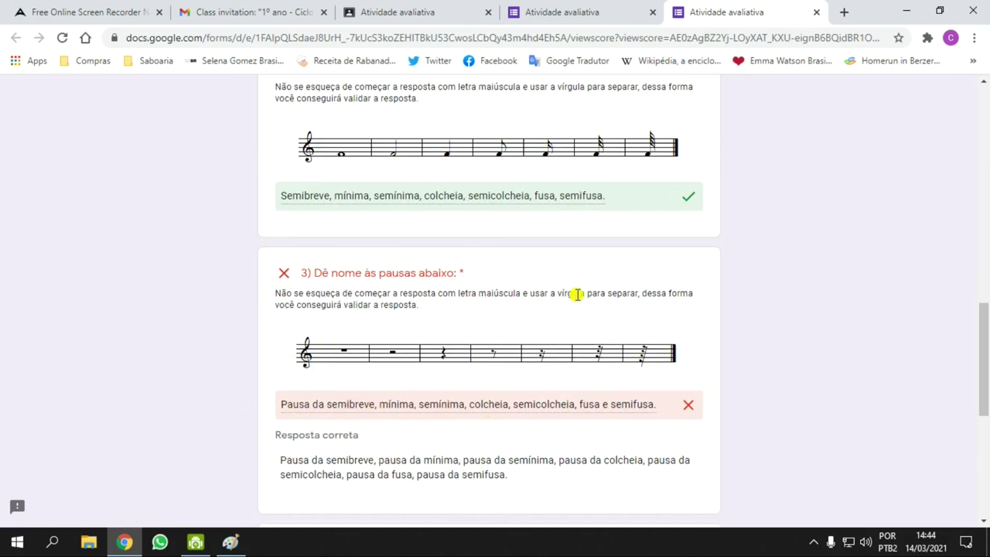
drag(285, 460, 533, 485)
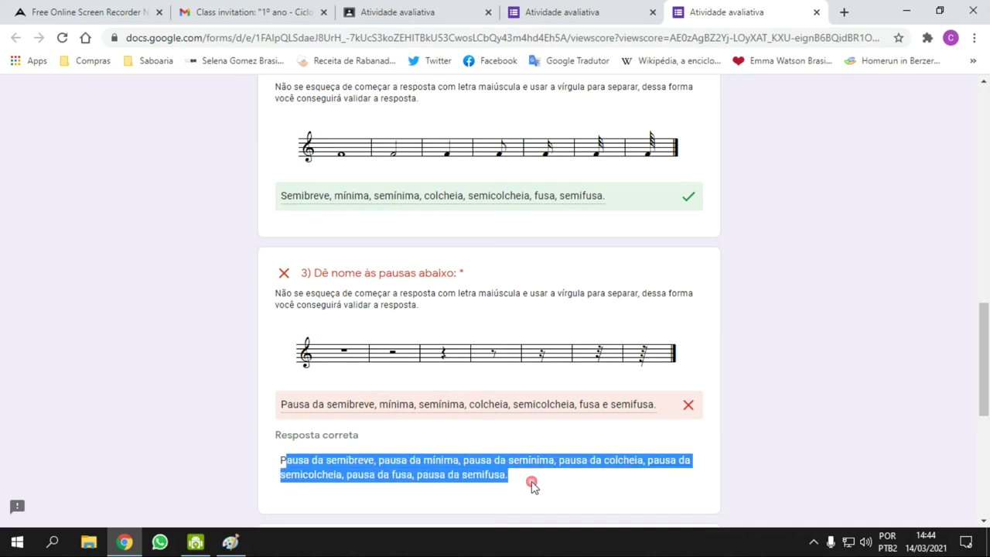
click(452, 473)
drag(282, 461, 532, 489)
drag(380, 274, 473, 277)
click(506, 475)
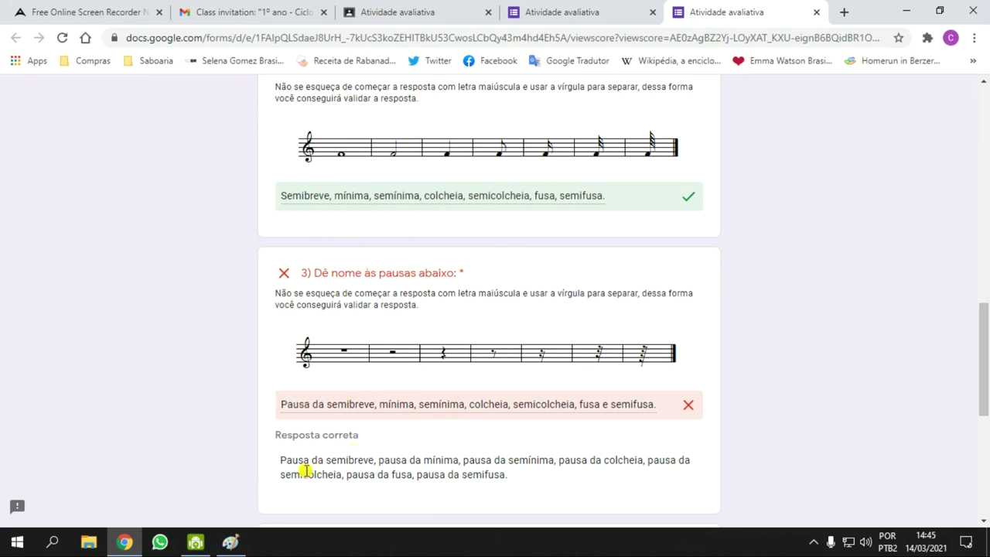
scroll(299, 385, down, 4)
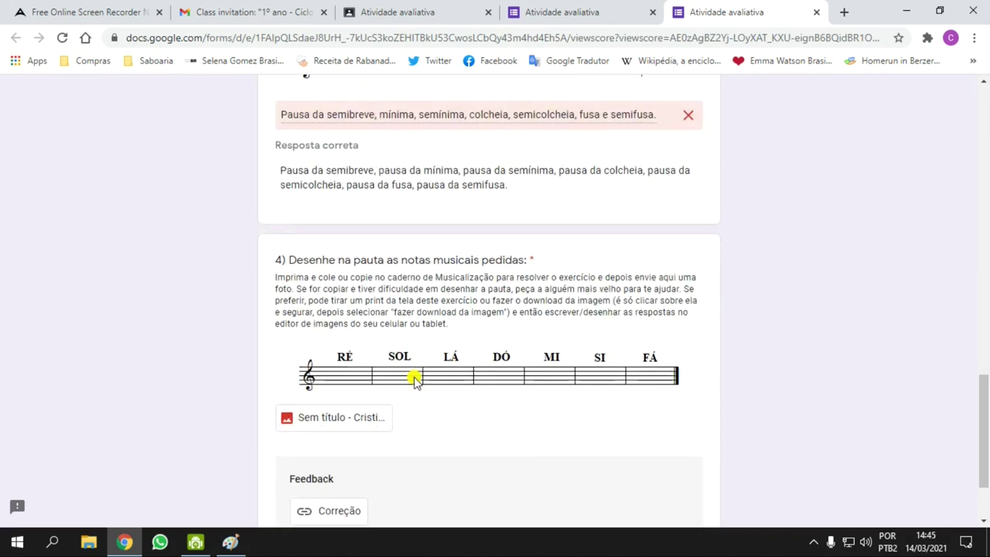
scroll(150, 297, down, 2)
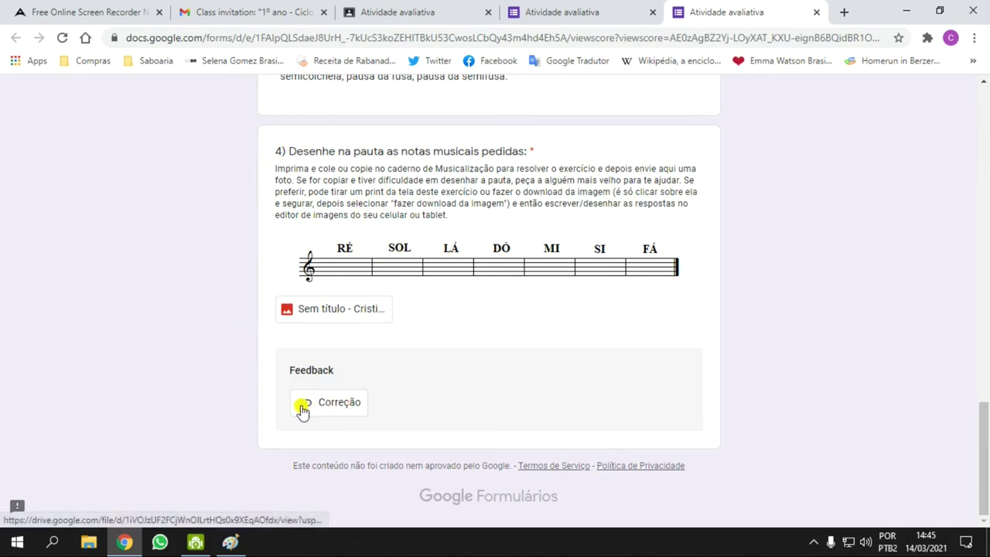
click(341, 413)
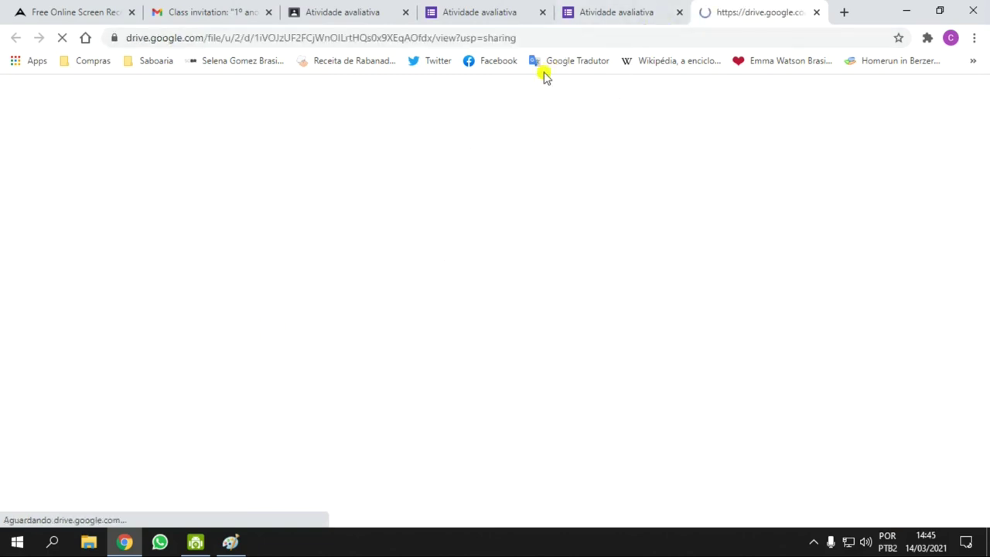
click(586, 13)
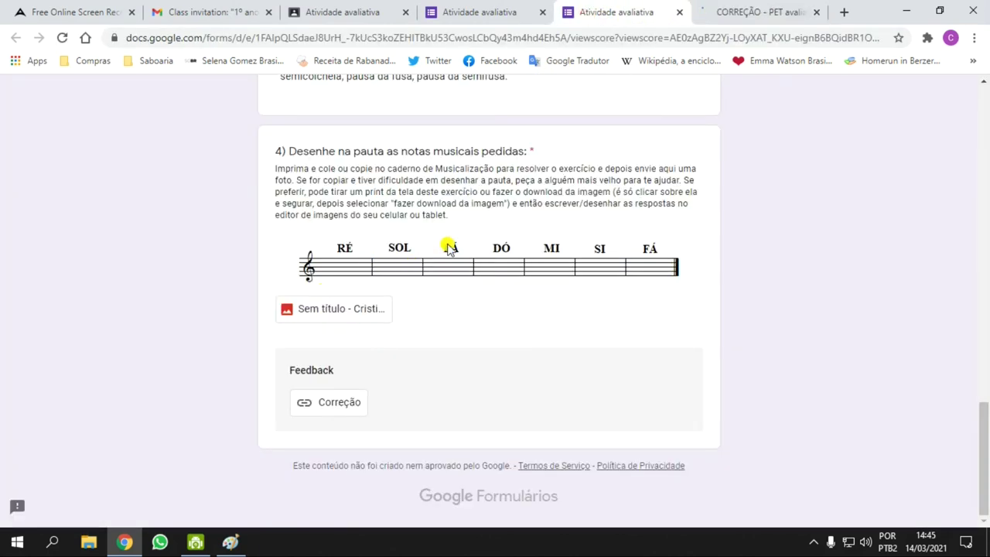
click(750, 12)
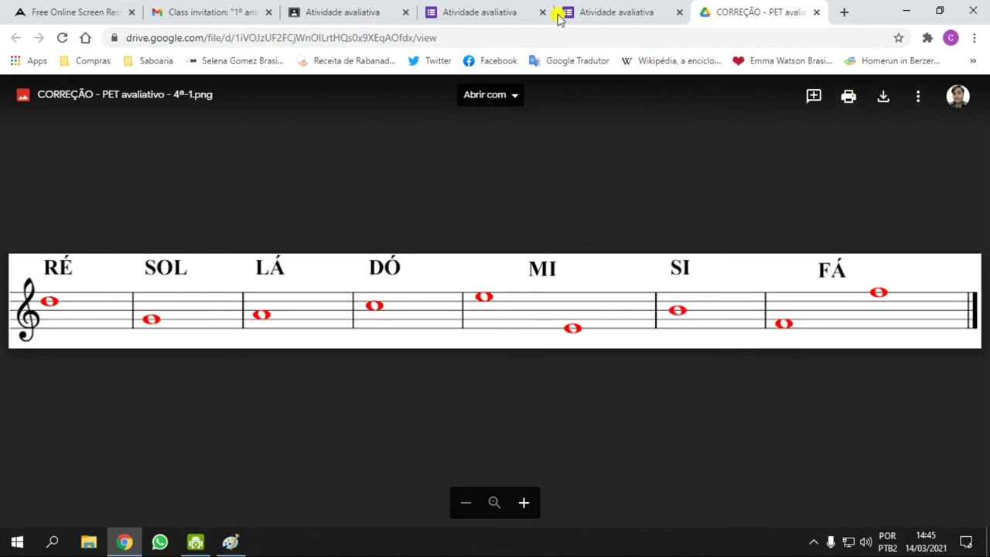
click(596, 14)
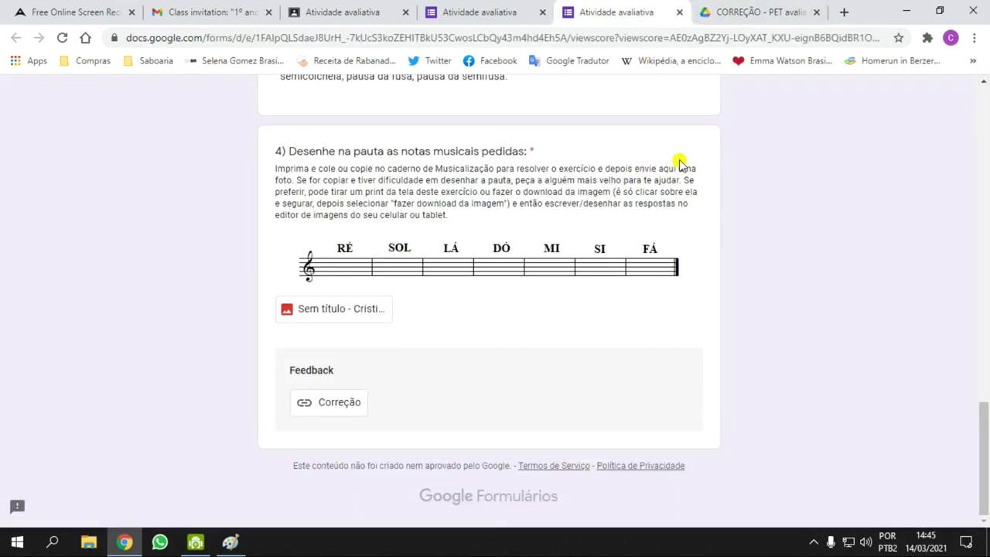
click(816, 13)
scroll(774, 256, up, 20)
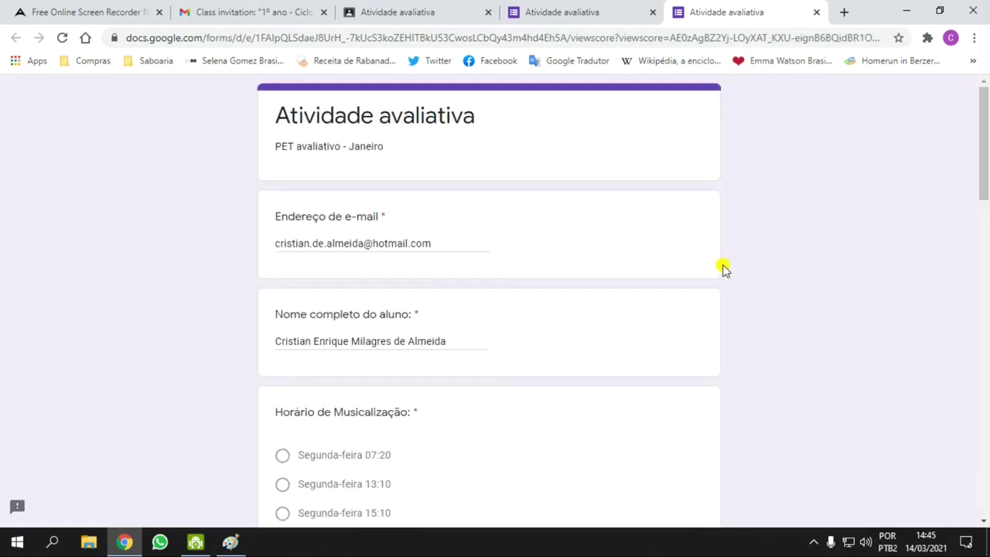
scroll(725, 266, down, 20)
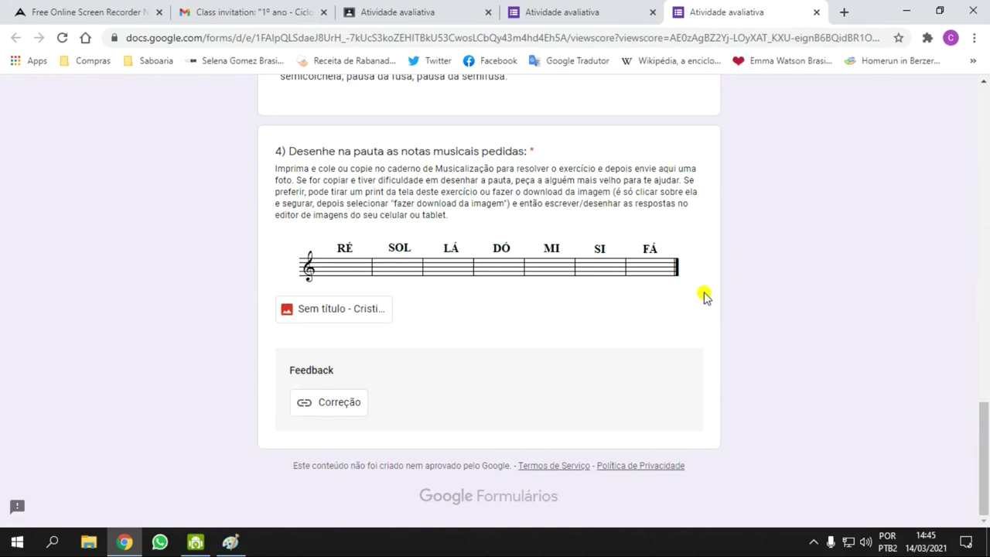
scroll(708, 325, up, 20)
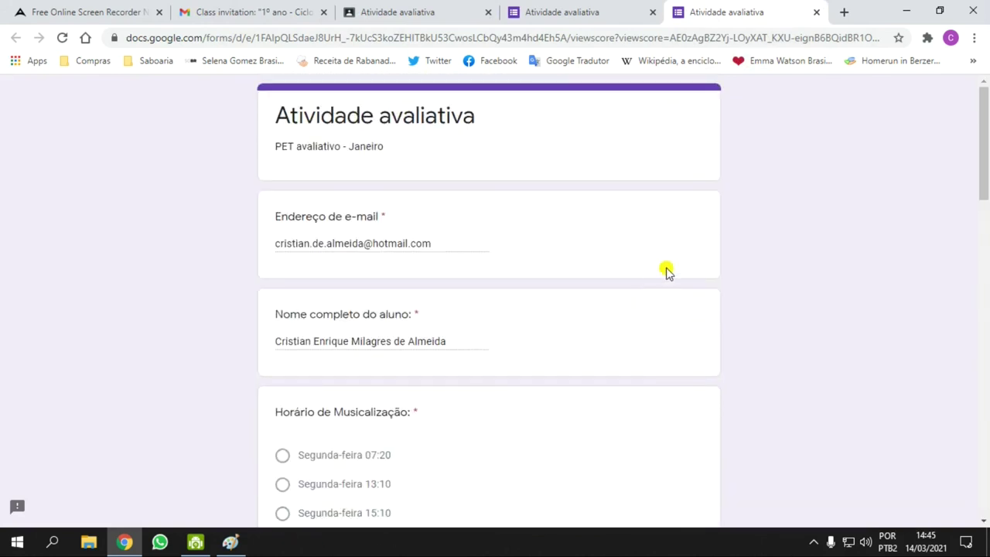
scroll(478, 170, down, 20)
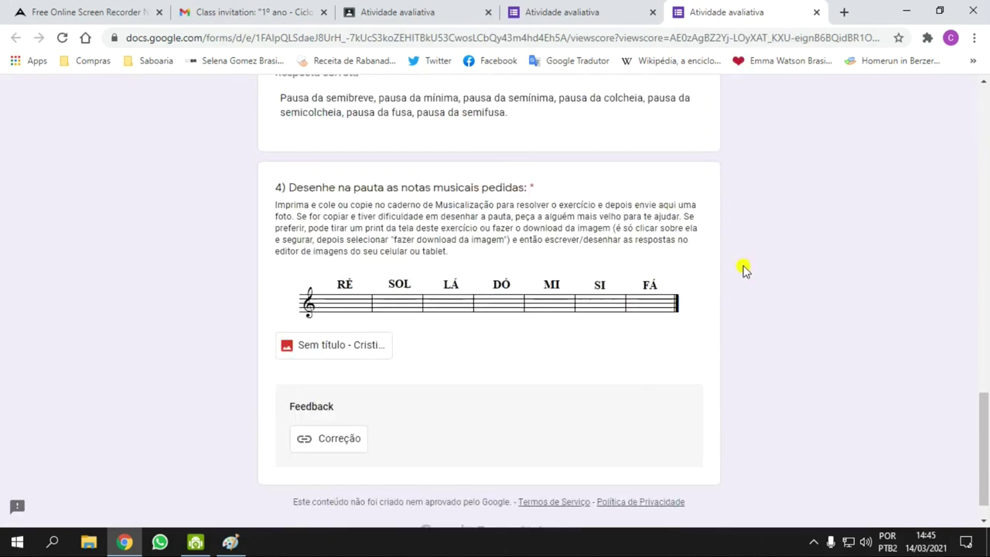
scroll(843, 341, up, 15)
scroll(841, 338, down, 4)
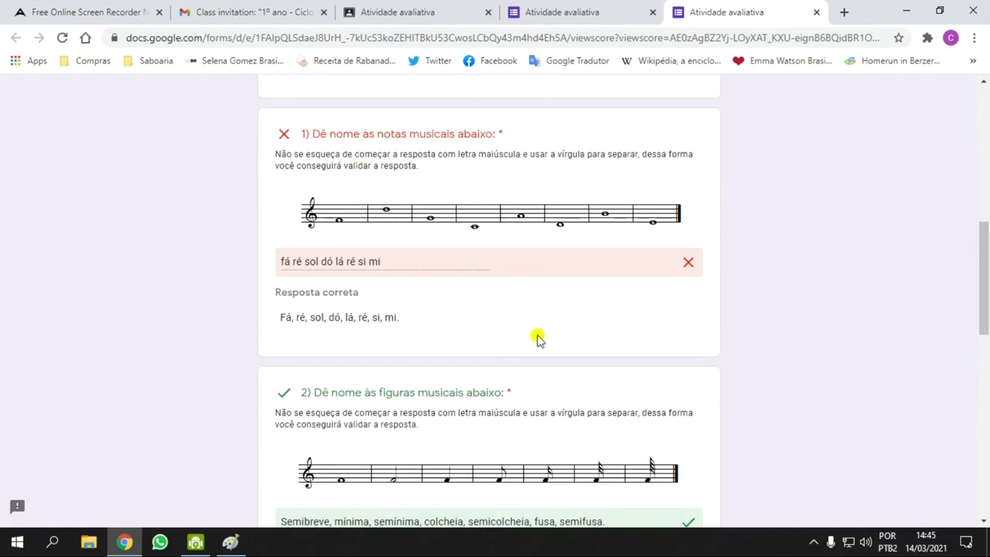
scroll(414, 294, down, 8)
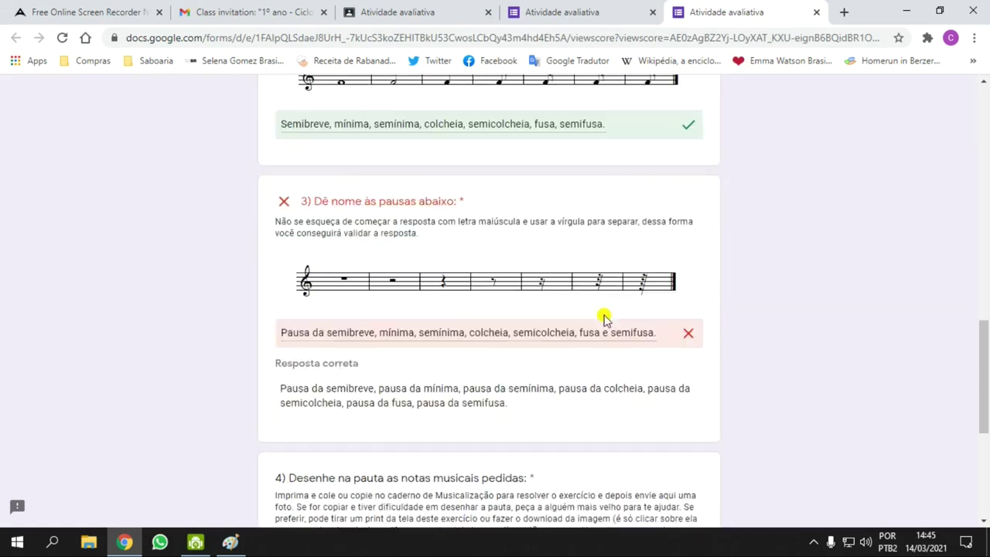
scroll(606, 269, down, 2)
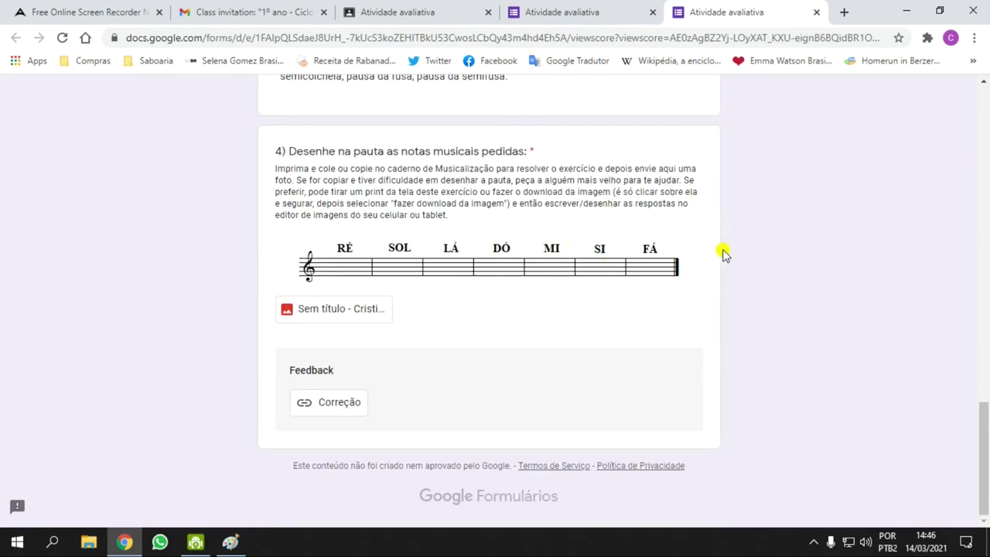
scroll(827, 297, up, 15)
scroll(827, 297, up, 2)
scroll(827, 294, down, 5)
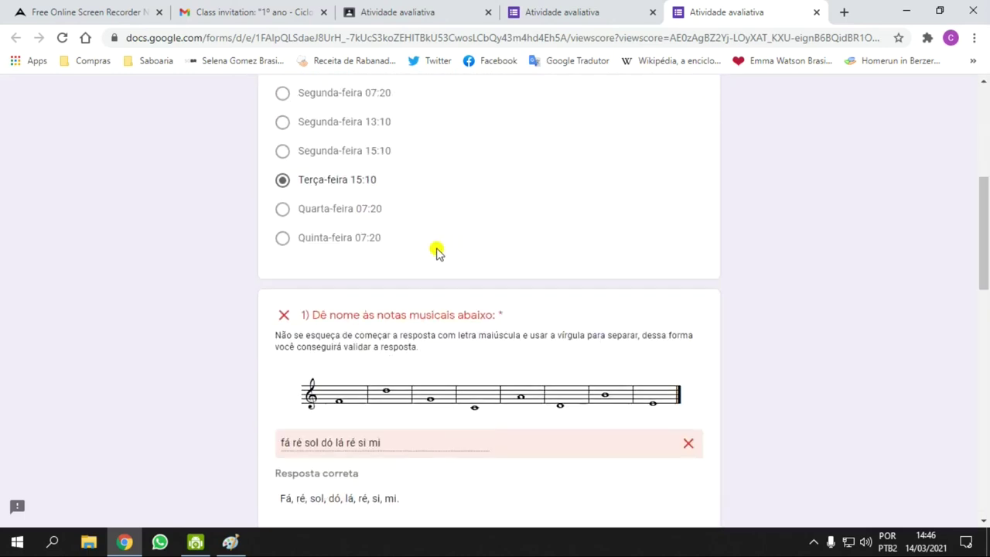
scroll(436, 252, down, 2)
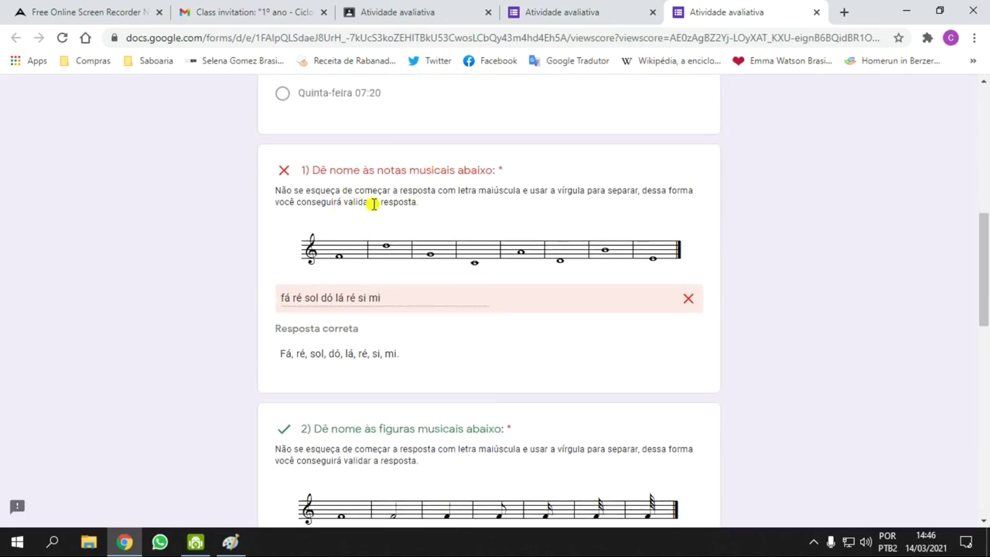
scroll(426, 256, down, 8)
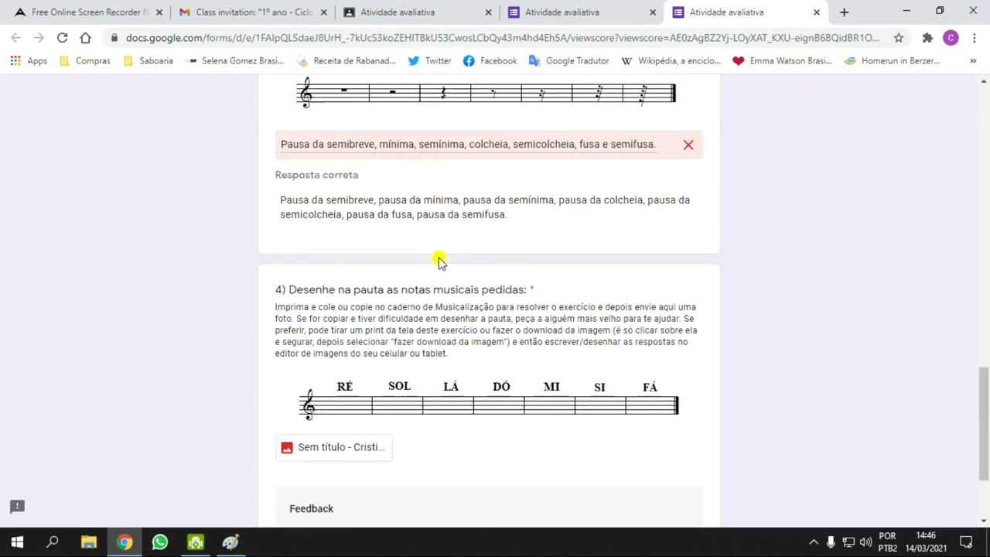
scroll(436, 259, down, 2)
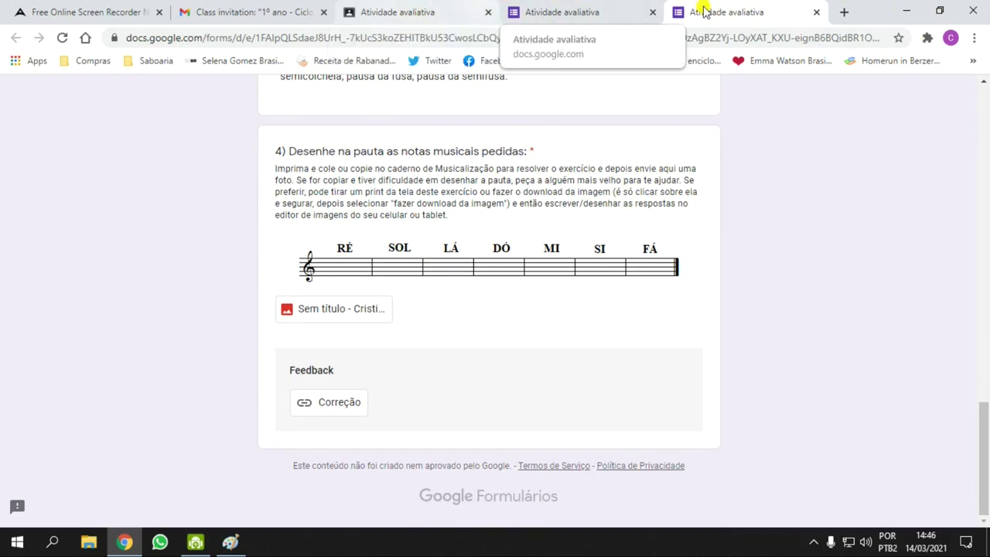
Switch from the response confirmation tab to the Classroom Atividade avaliativa assignment tab
click(541, 12)
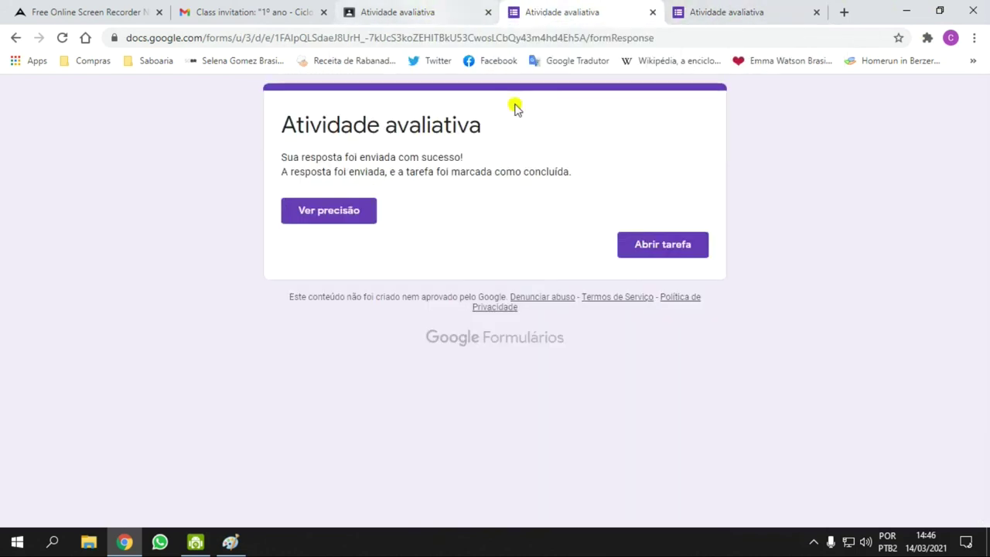
click(449, 12)
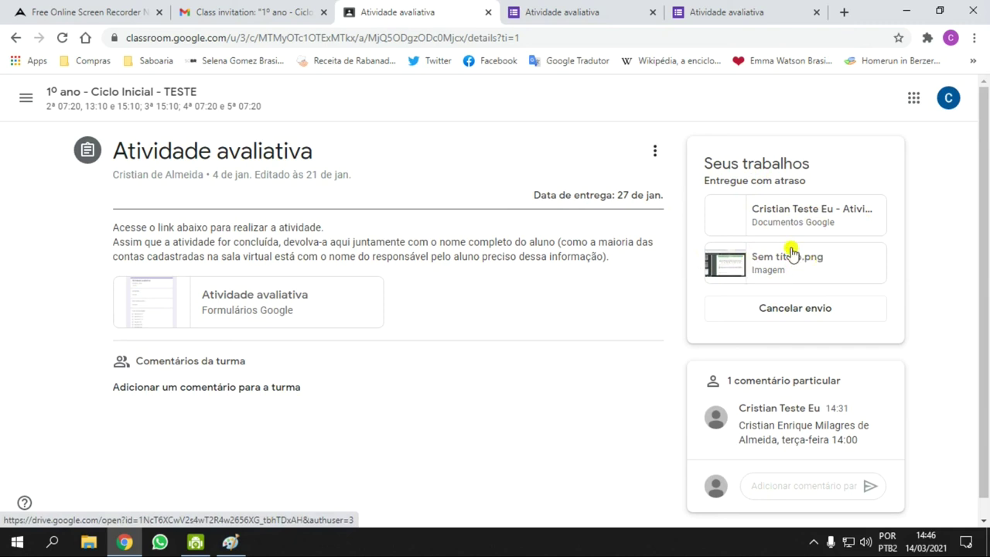
Withdraw the submission with Cancelar envio and create a new Documentos attachment
click(763, 317)
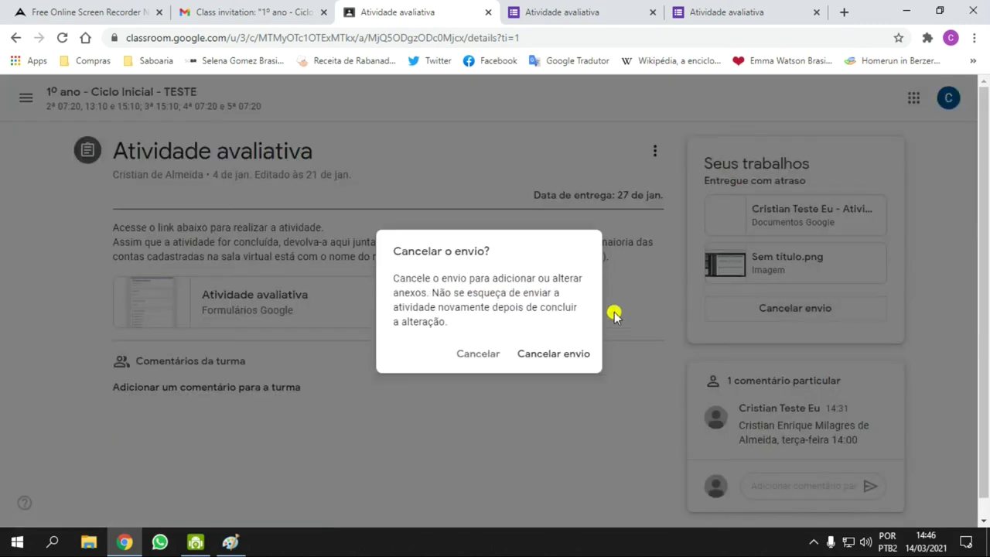
click(549, 356)
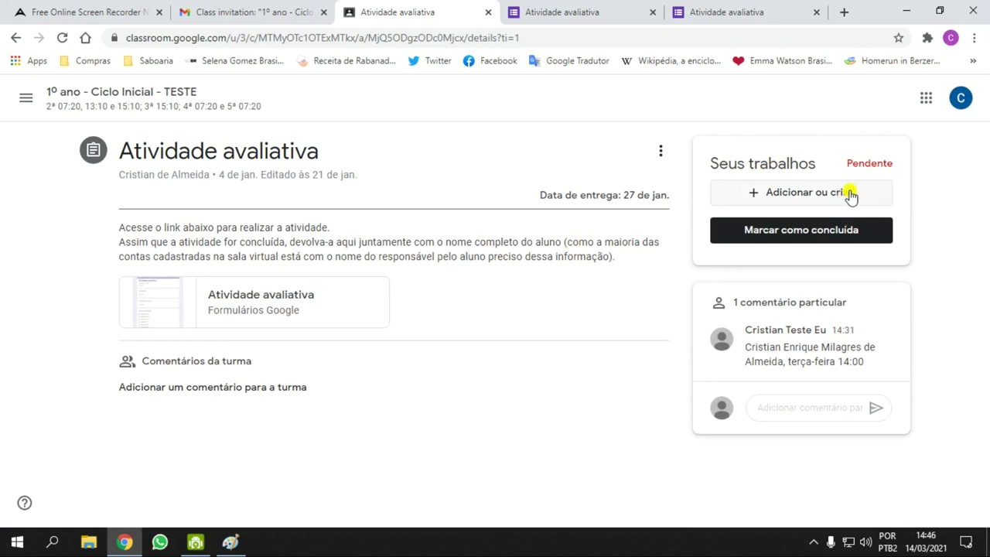
click(751, 195)
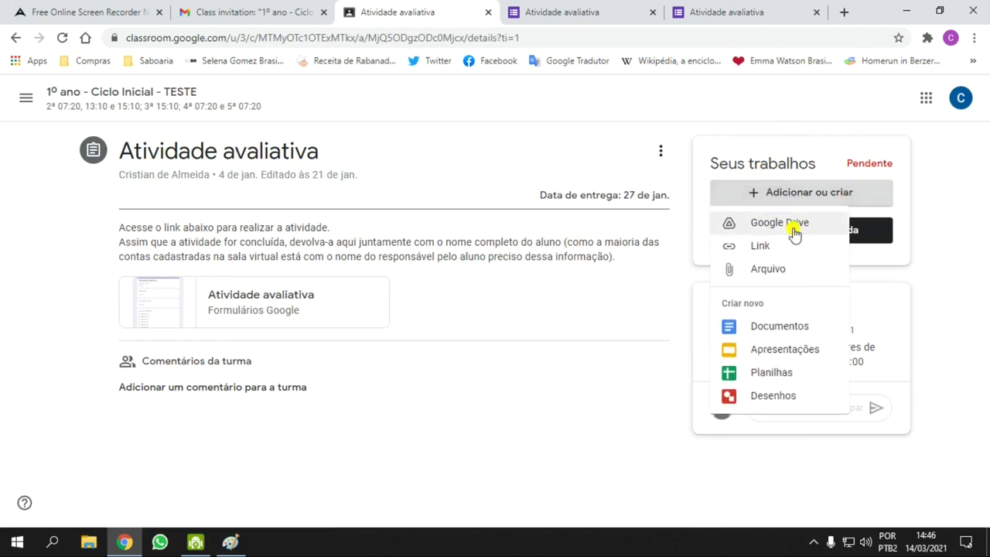
click(755, 328)
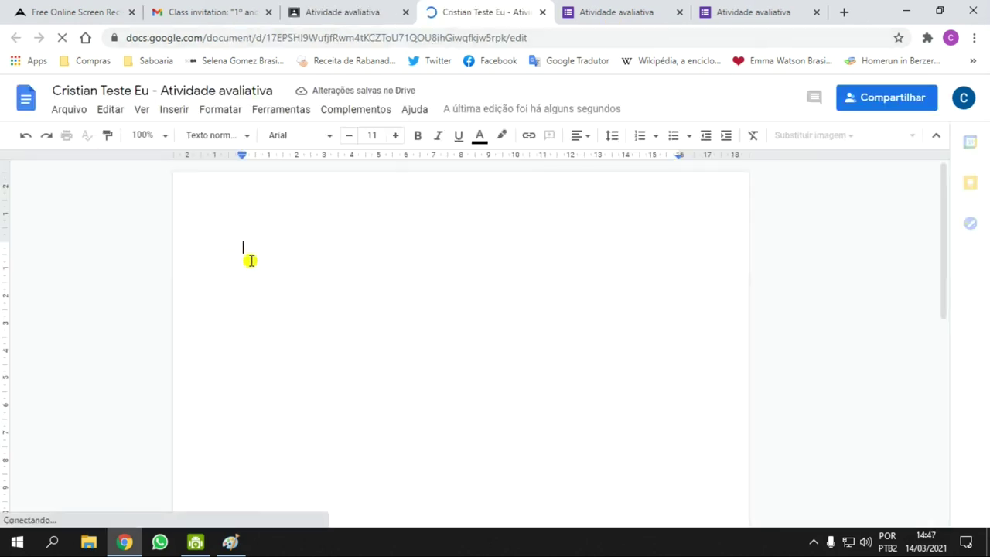
Paste the form confirmation screenshot into the blank Google Doc and go to ENTREGAR
right_click(213, 256)
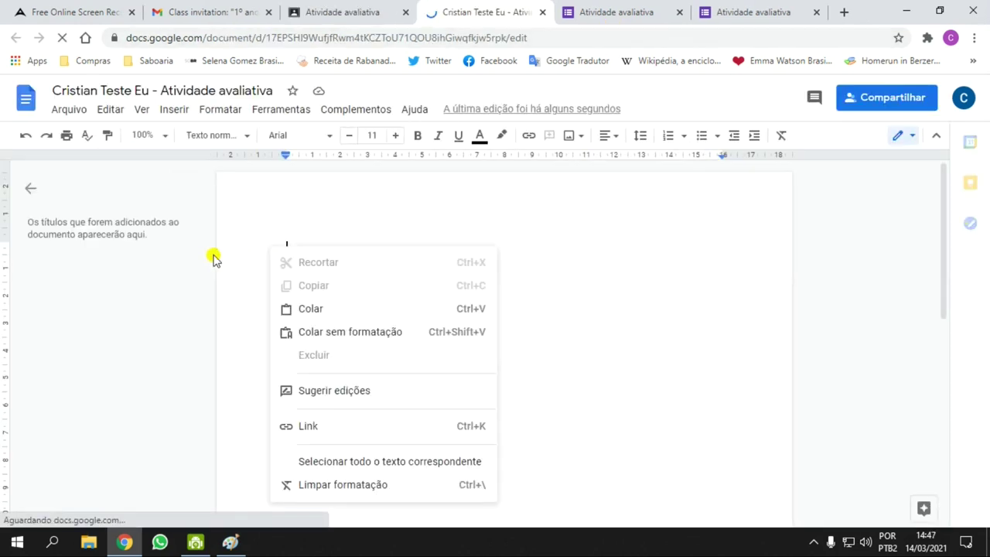
click(329, 310)
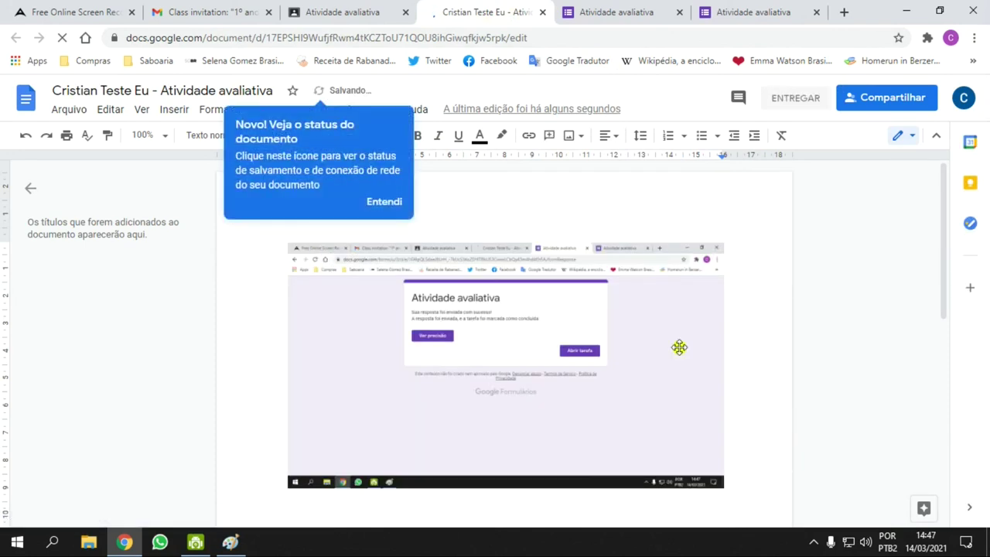
scroll(618, 294, down, 3)
scroll(618, 294, down, 5)
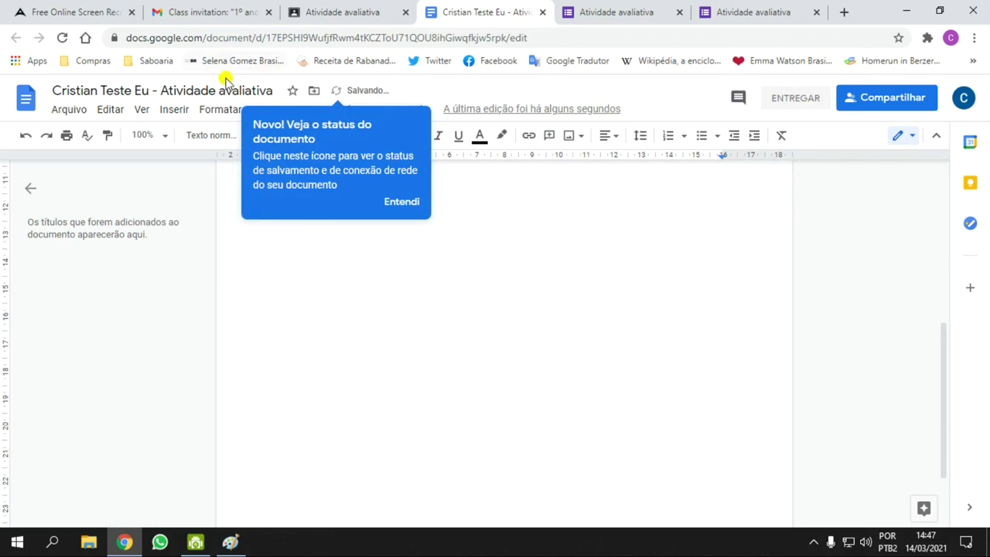
click(791, 101)
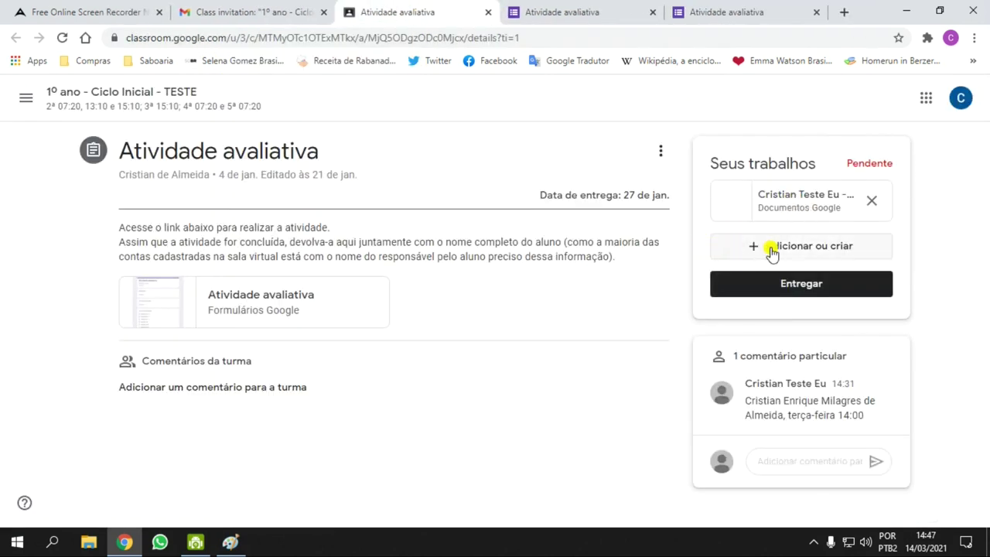
Upload Sem título.png from the desktop as a file attachment beside the Docs document
click(772, 251)
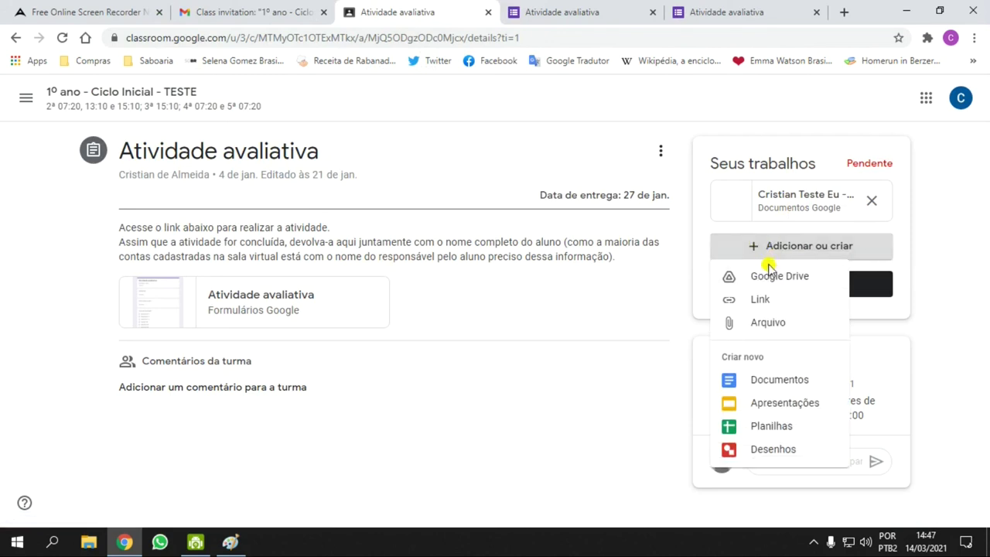
click(773, 325)
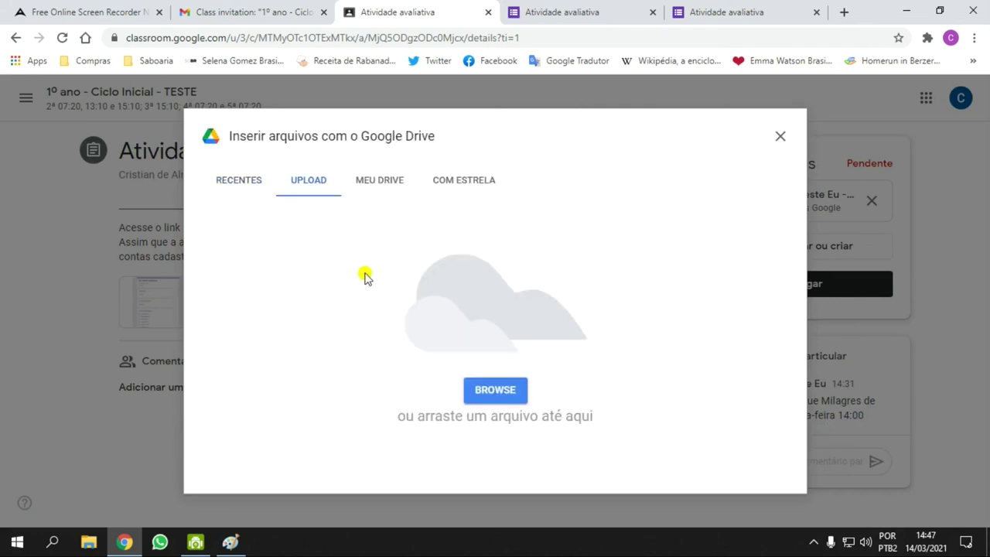
click(939, 10)
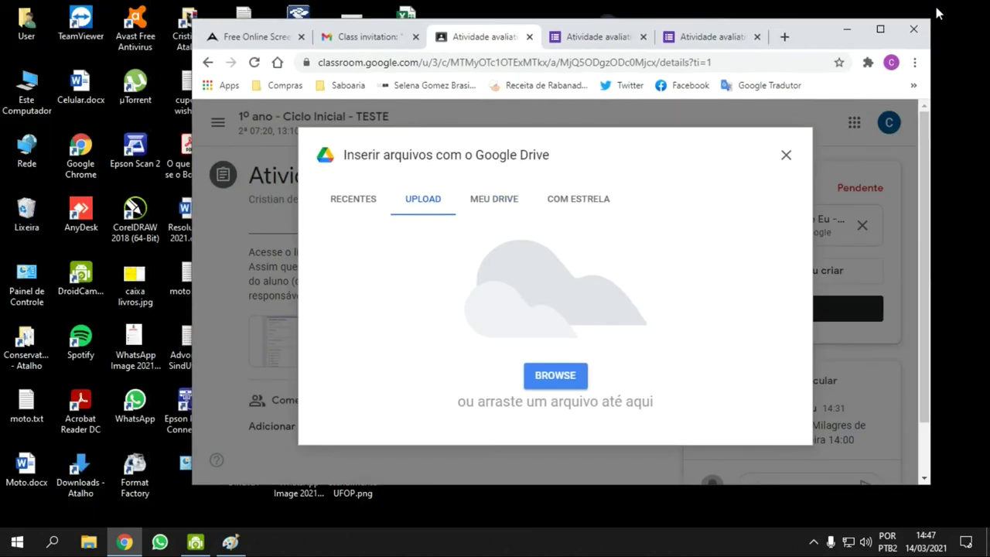
drag(250, 27, 504, 20)
drag(404, 280, 743, 273)
drag(868, 12, 563, 15)
click(833, 12)
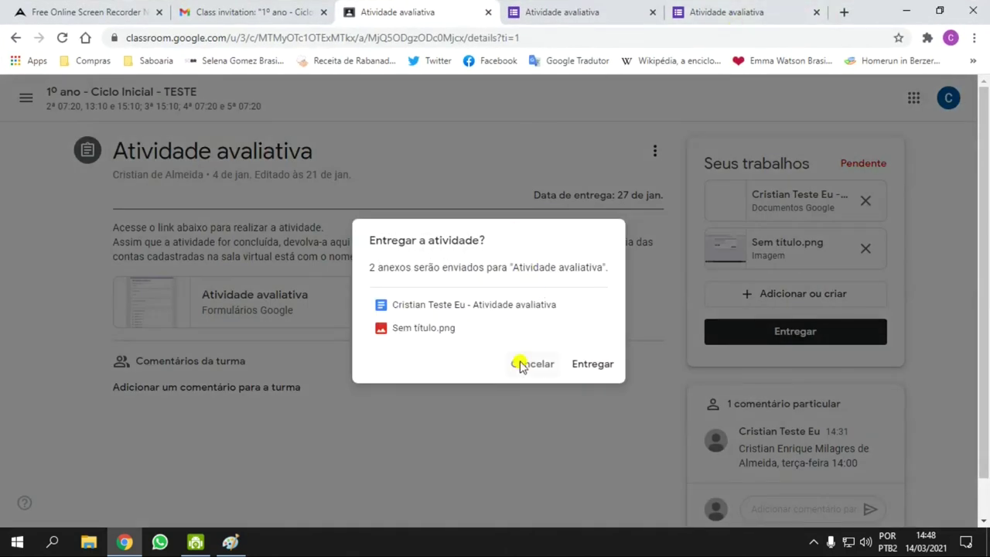
Cancel turning in the assignment and close the form response and confirmation tabs
click(532, 364)
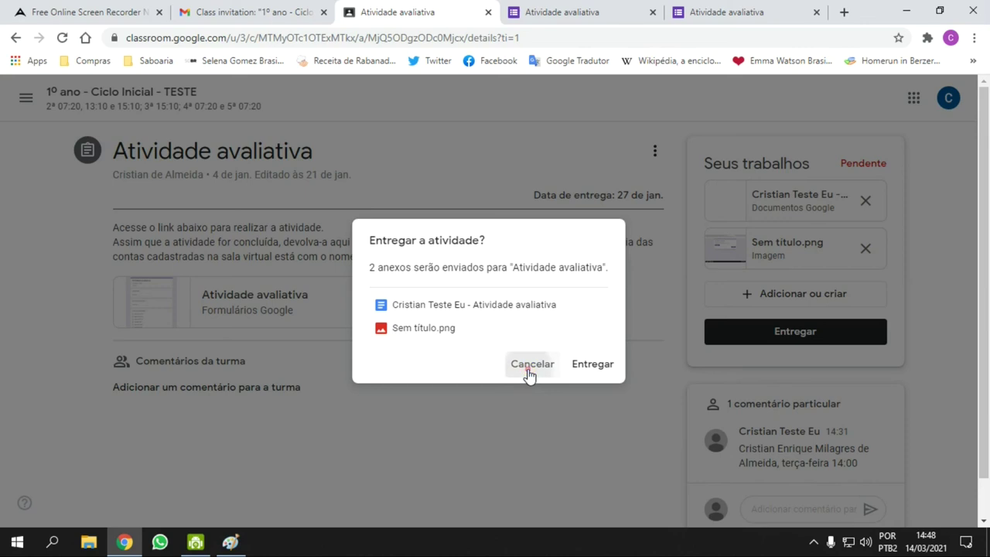
click(632, 17)
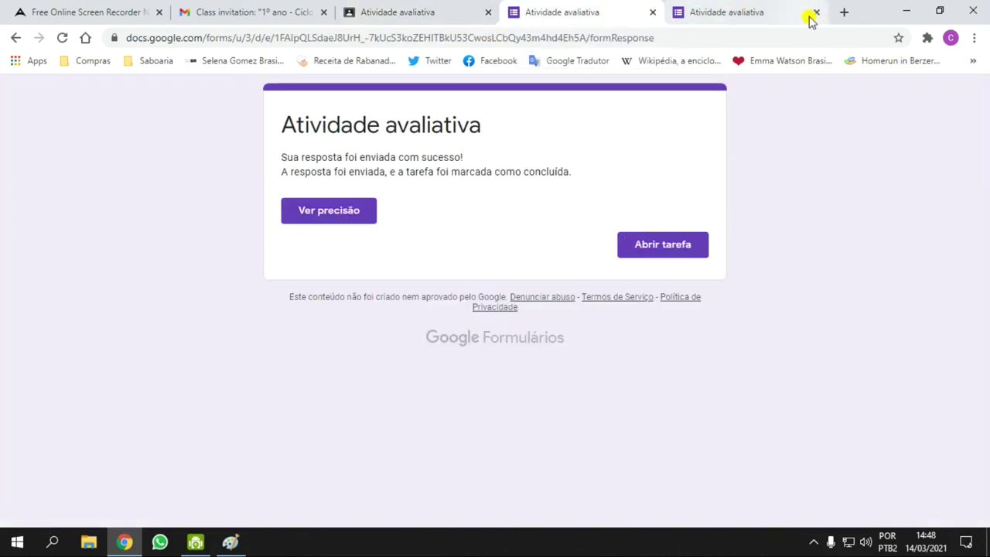
click(768, 17)
click(816, 13)
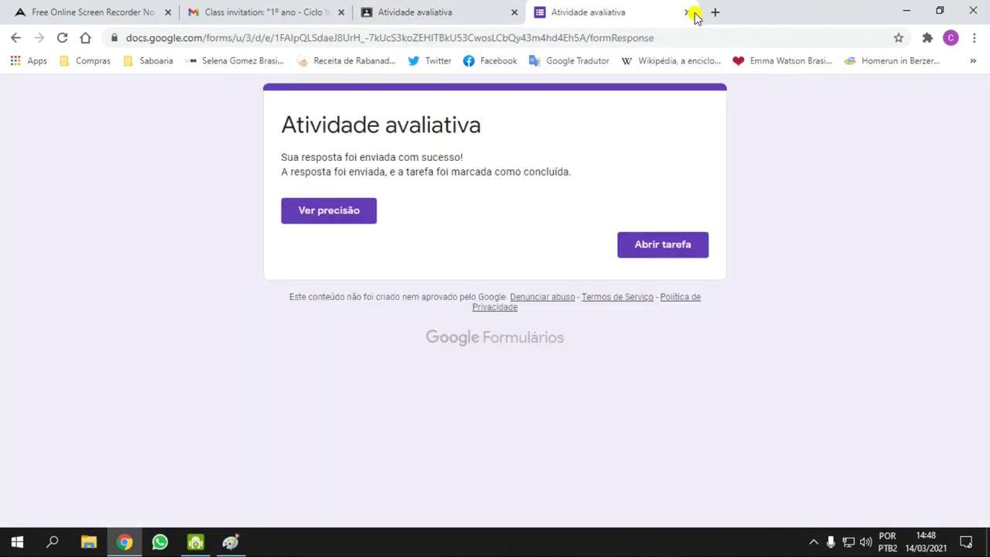
click(693, 14)
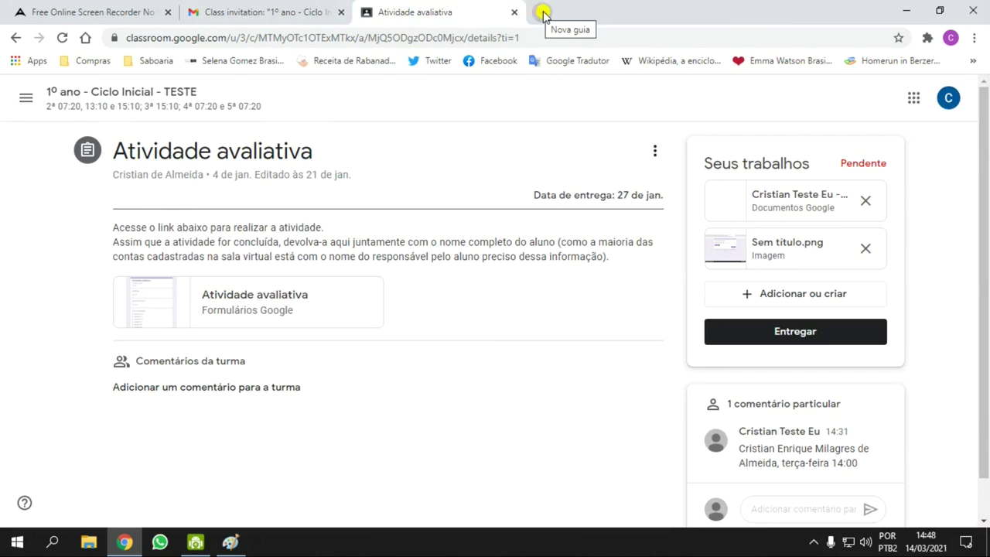
Open the Outlook mail site from the shortcut tile in a new tab
click(541, 12)
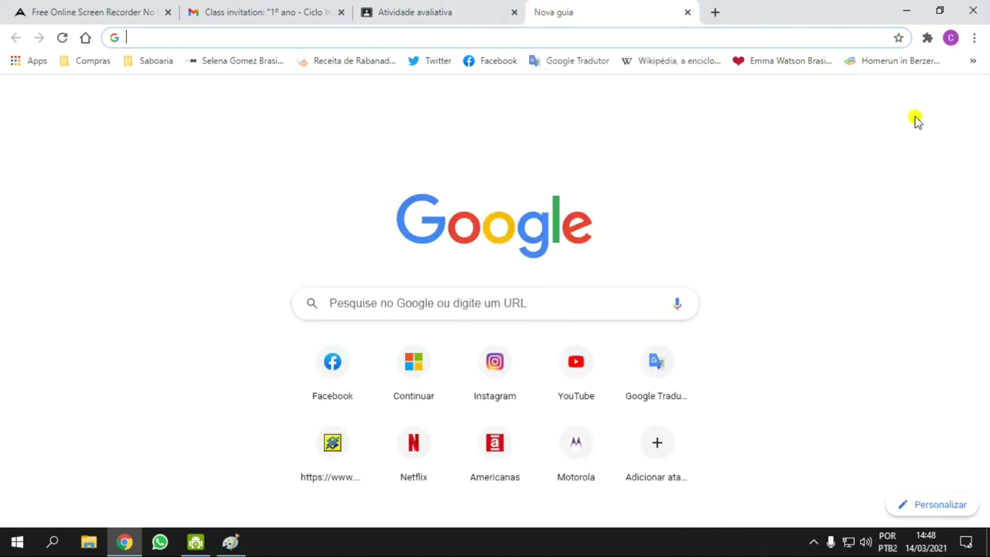
click(437, 380)
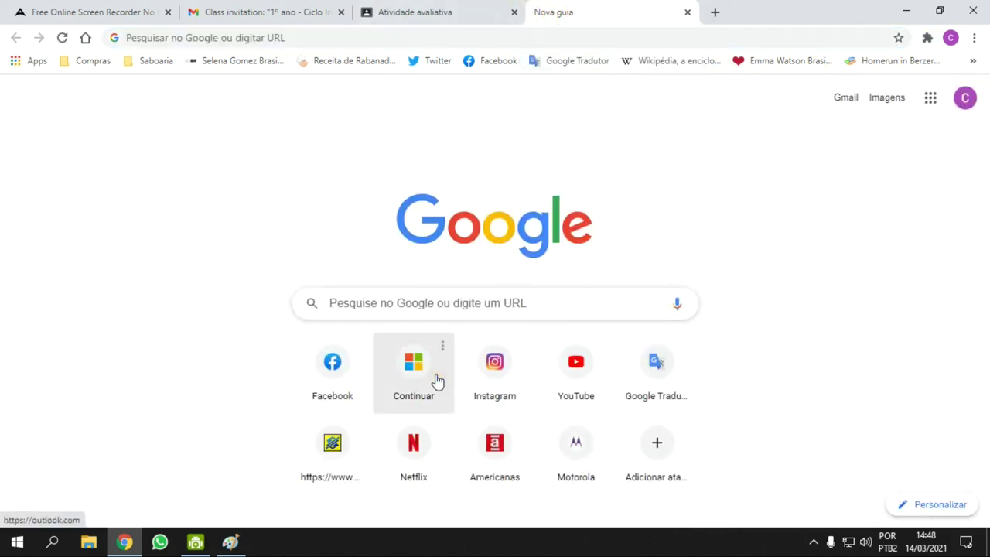
click(437, 380)
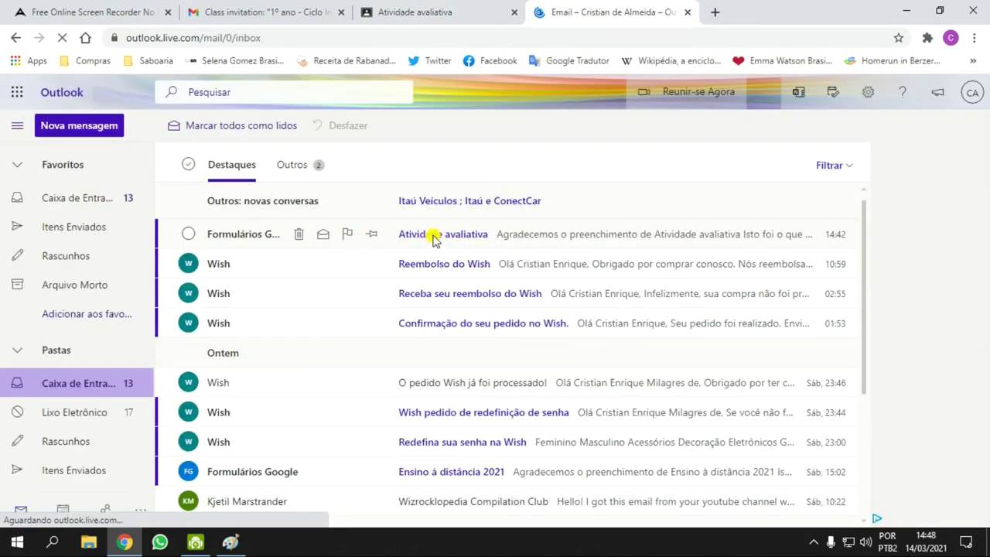
Open the Atividade avaliativa receipt email, review the answers, and show its More actions list
click(433, 238)
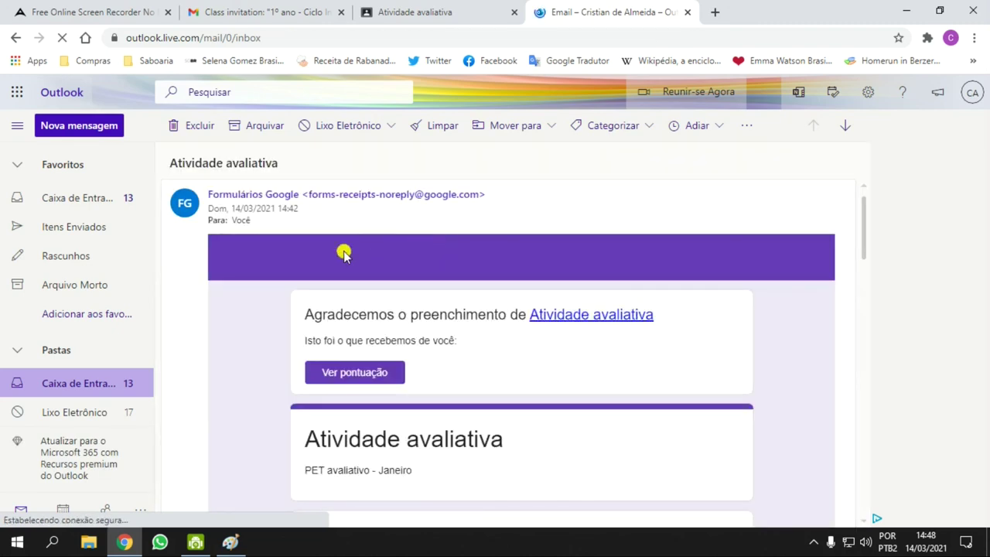
scroll(251, 328, down, 1)
scroll(343, 328, down, 10)
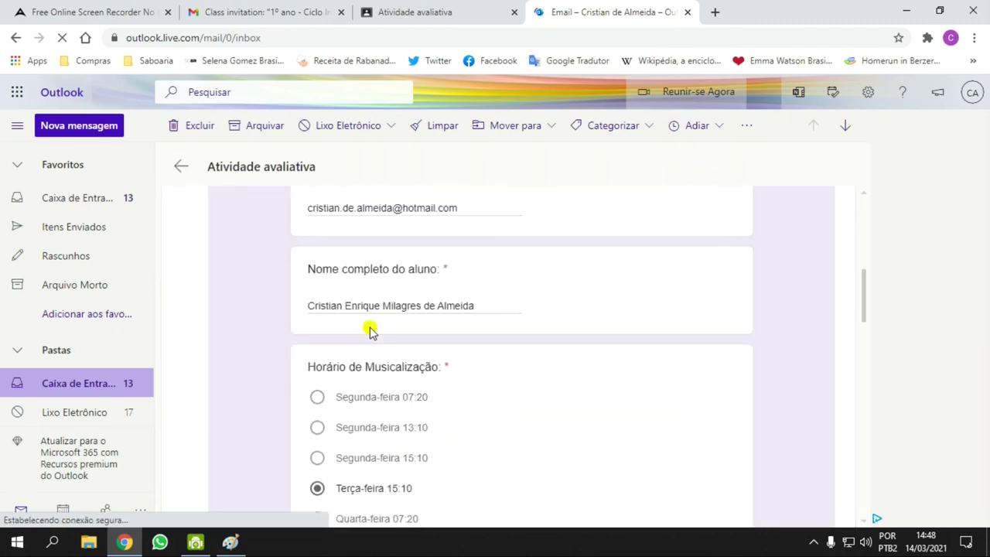
scroll(371, 329, down, 10)
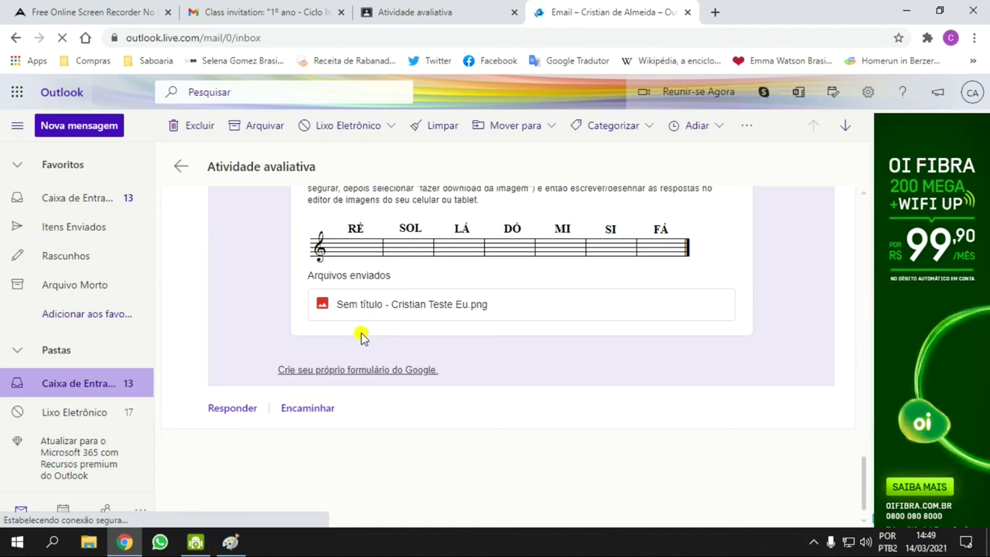
scroll(377, 310, up, 20)
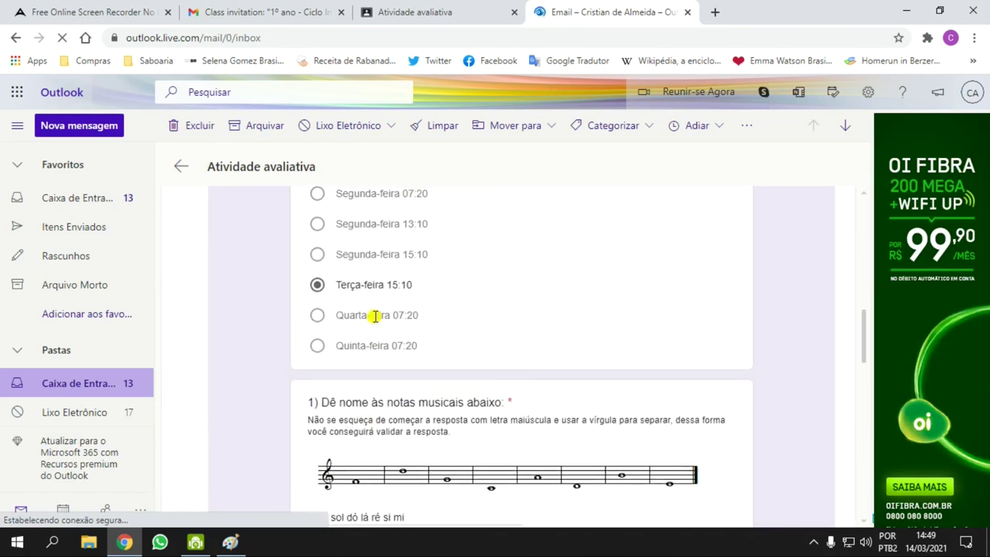
scroll(374, 316, up, 2)
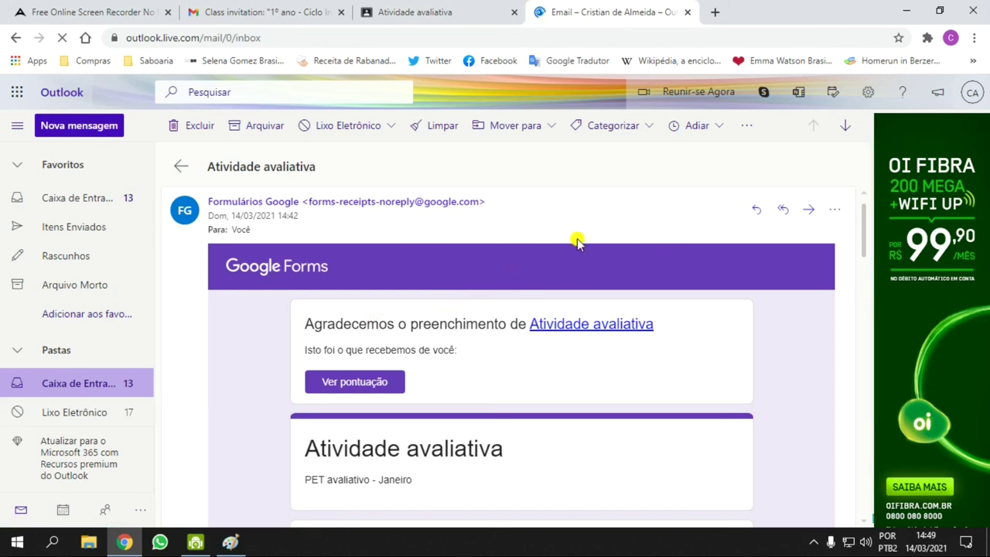
click(837, 210)
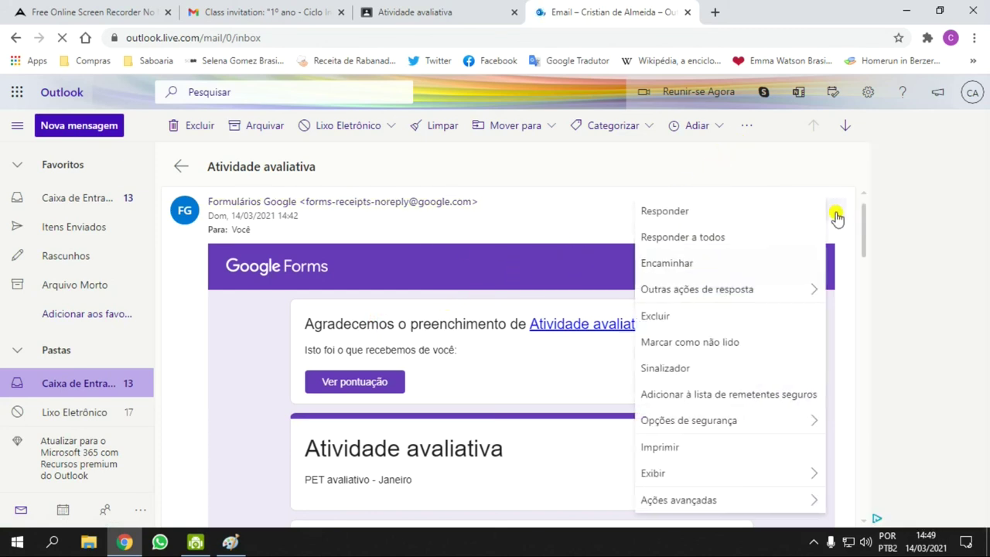
Print the receipt email with the print destination set to Save as PDF
click(680, 452)
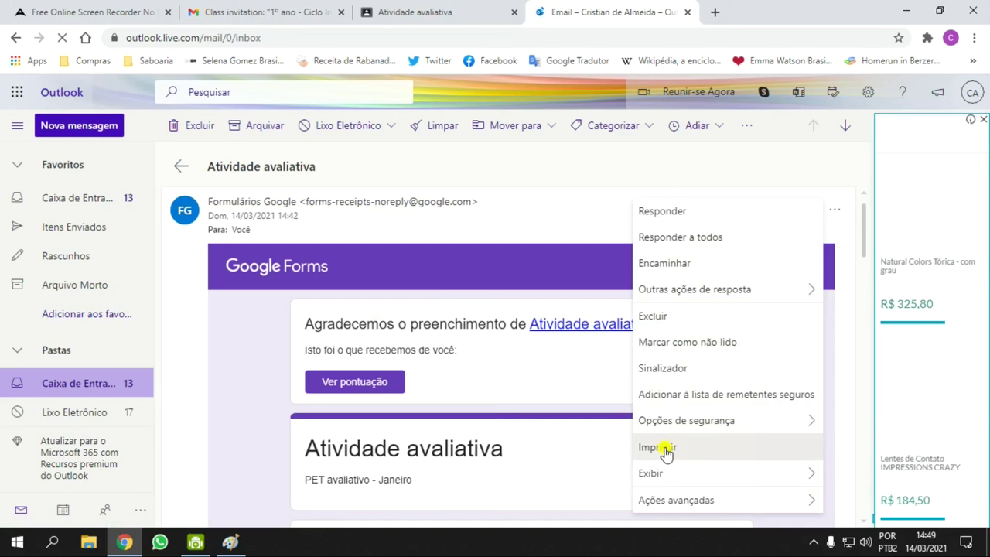
click(665, 451)
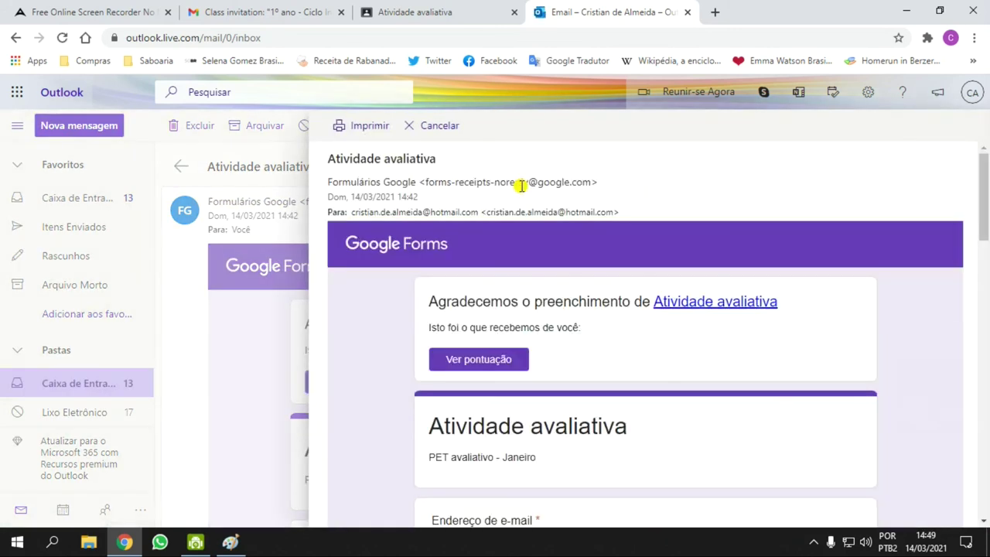
scroll(530, 316, down, 15)
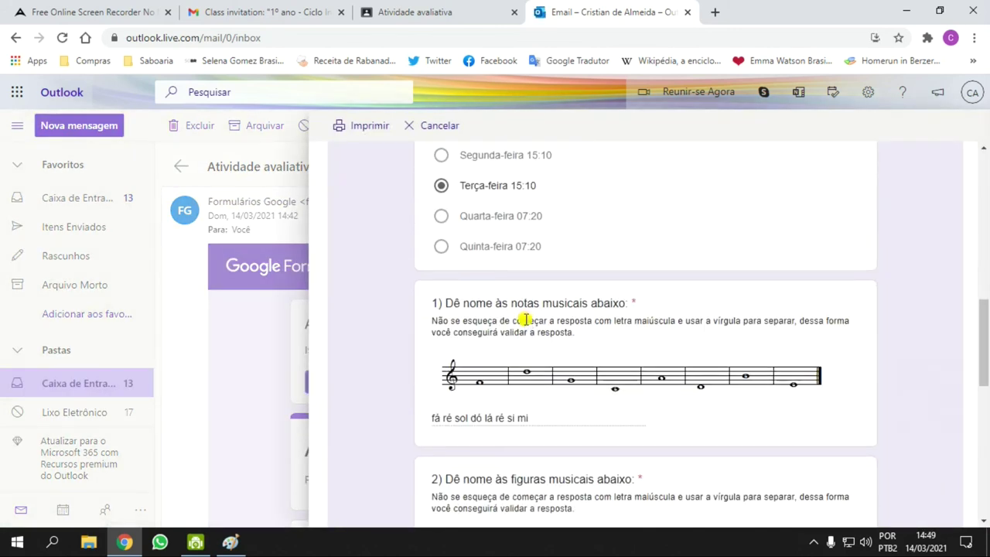
scroll(526, 321, up, 15)
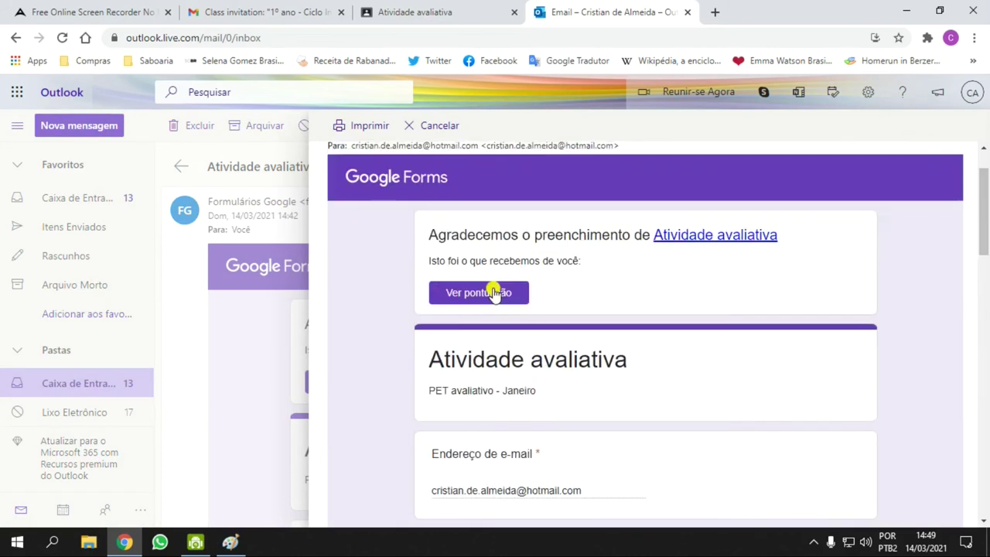
click(368, 129)
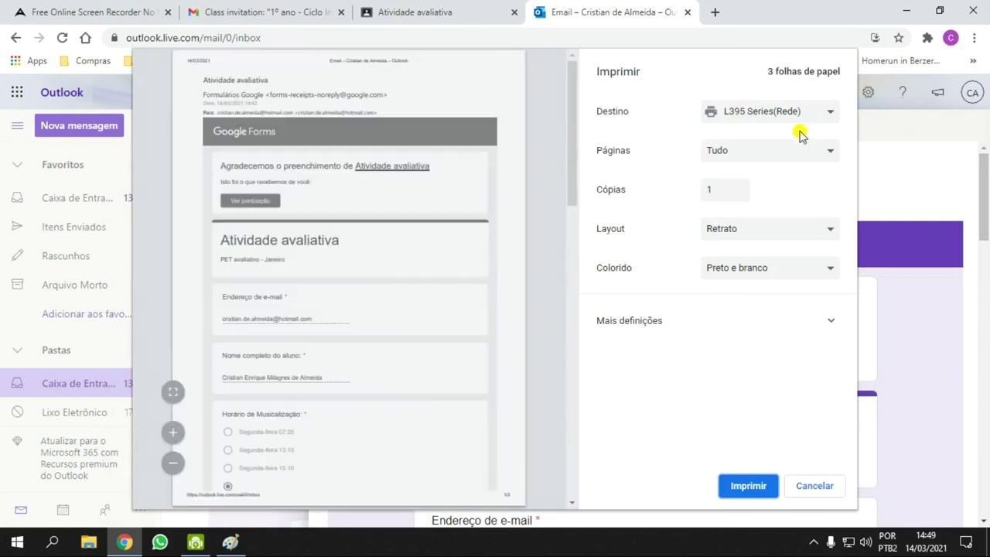
click(762, 114)
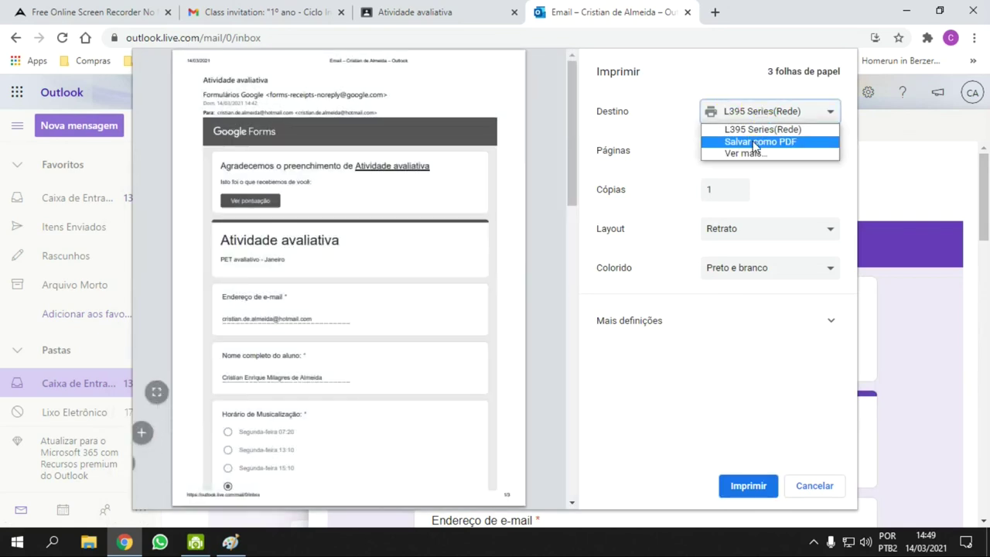
click(756, 143)
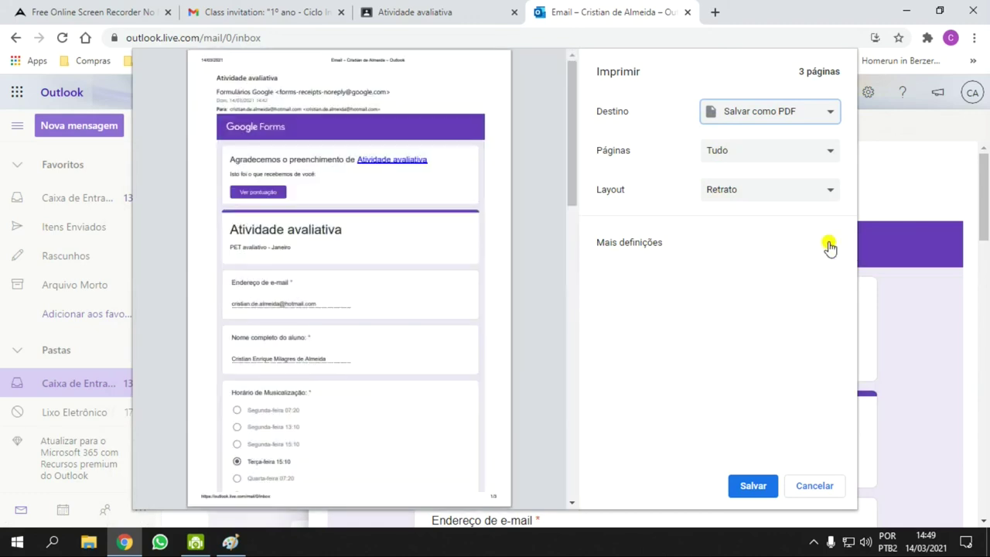
Save the receipt PDF to Área de Trabalho, close the preview, and return to Classroom
click(753, 488)
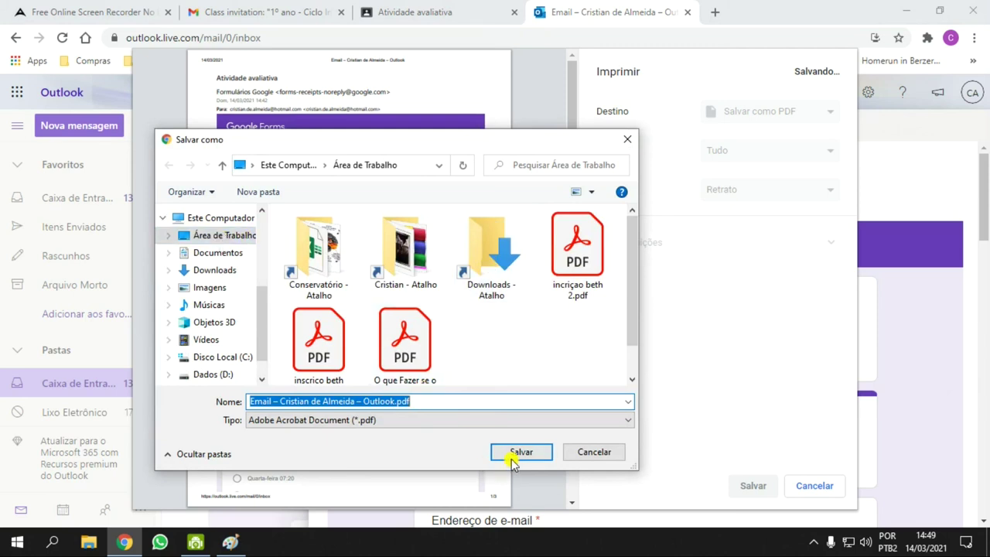
click(518, 455)
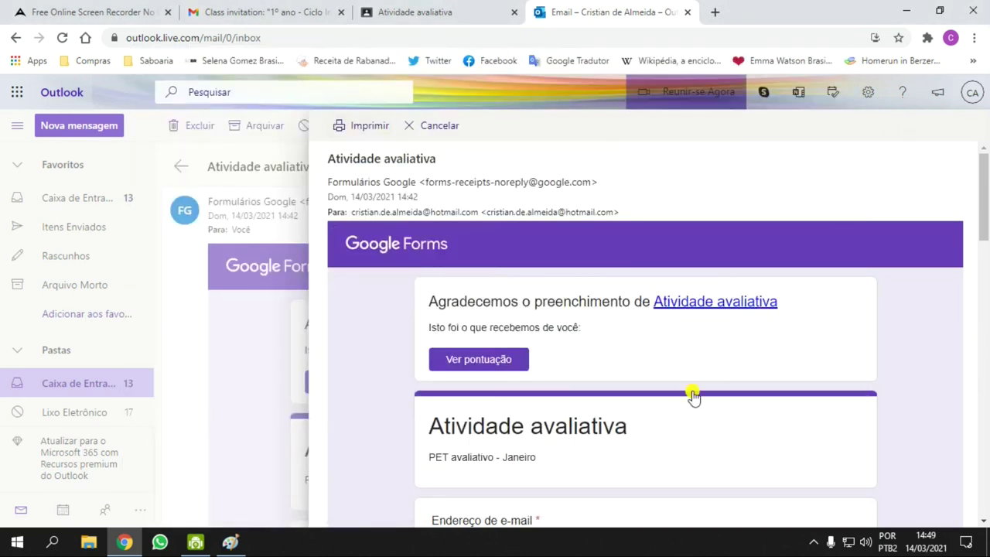
click(414, 131)
scroll(202, 368, down, 1)
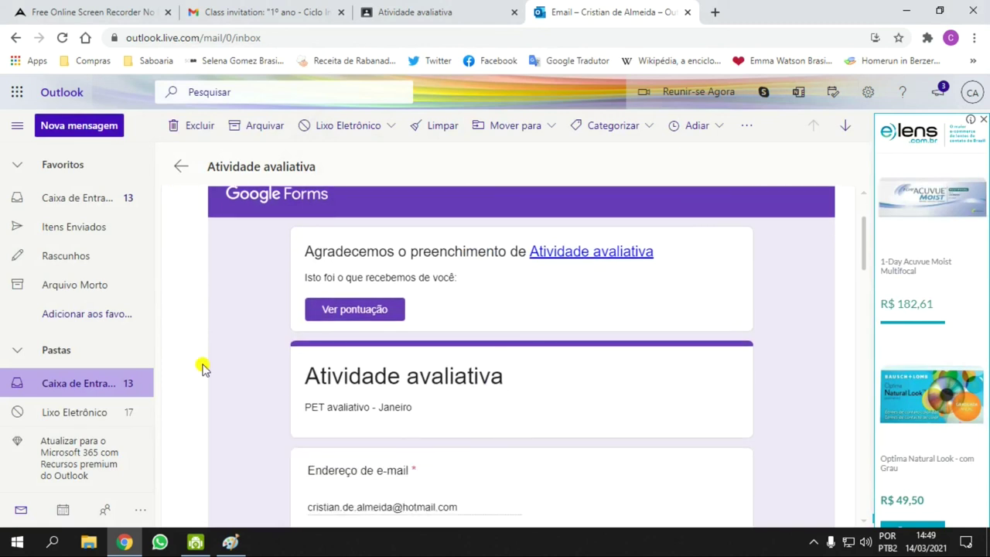
scroll(205, 368, up, 1)
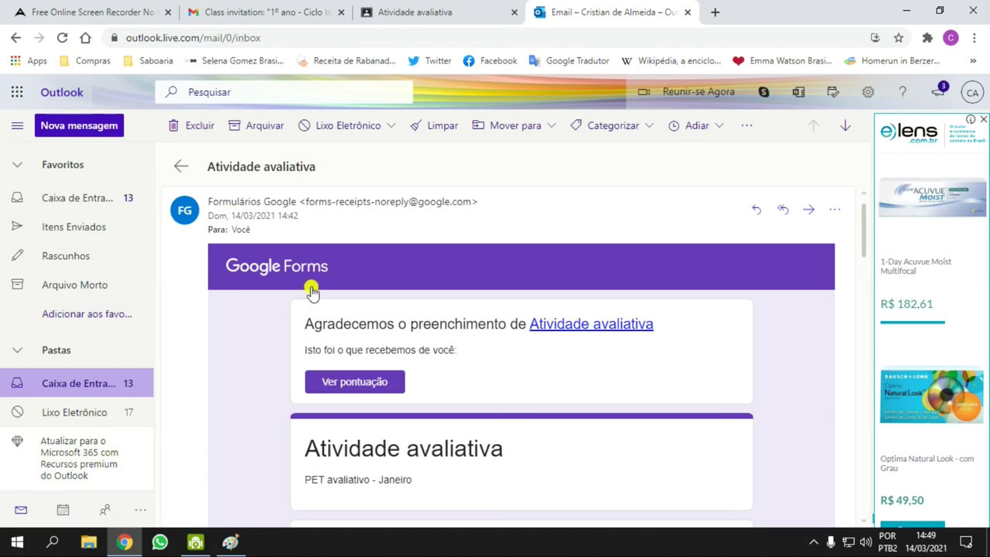
click(459, 14)
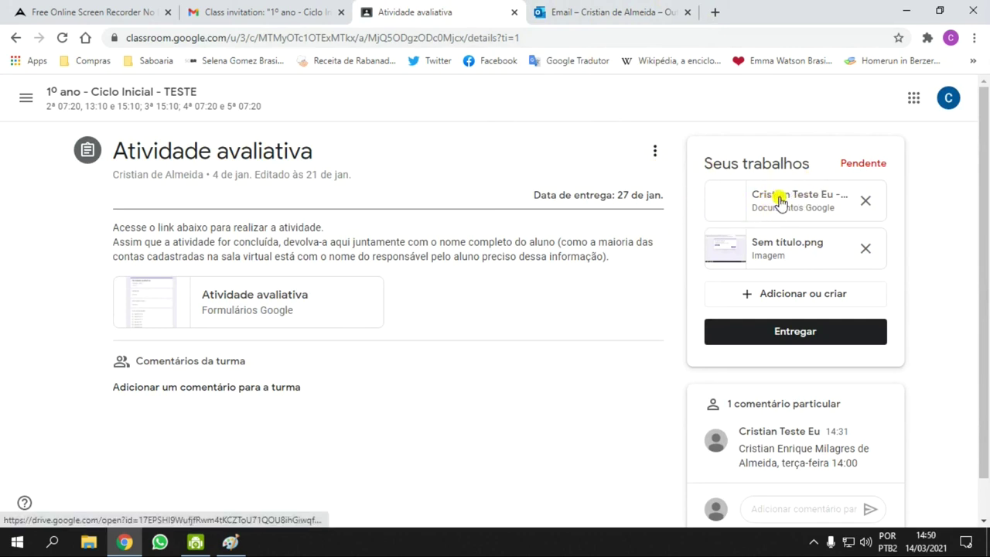
Remove the Sem título.png attachment from the assignment's work
click(749, 294)
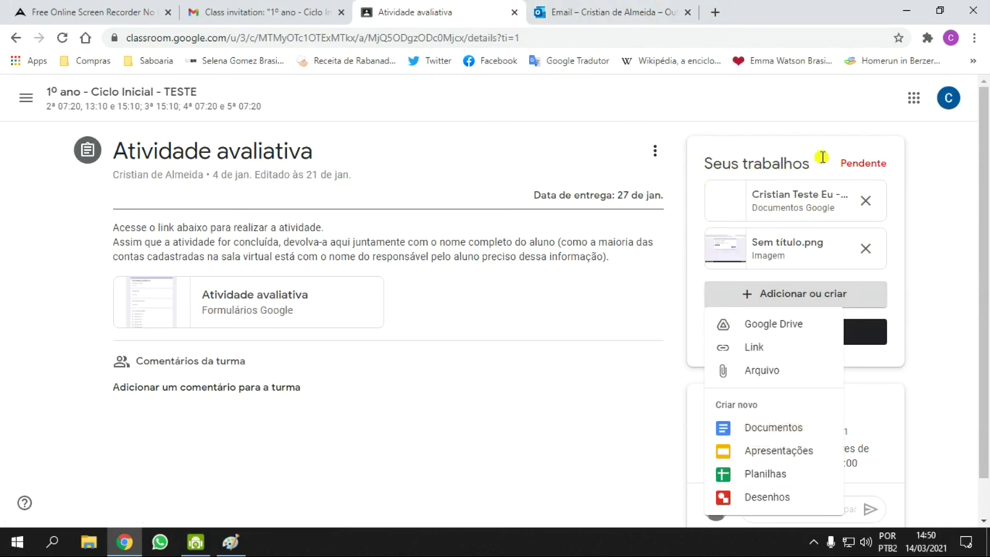
click(907, 178)
click(870, 200)
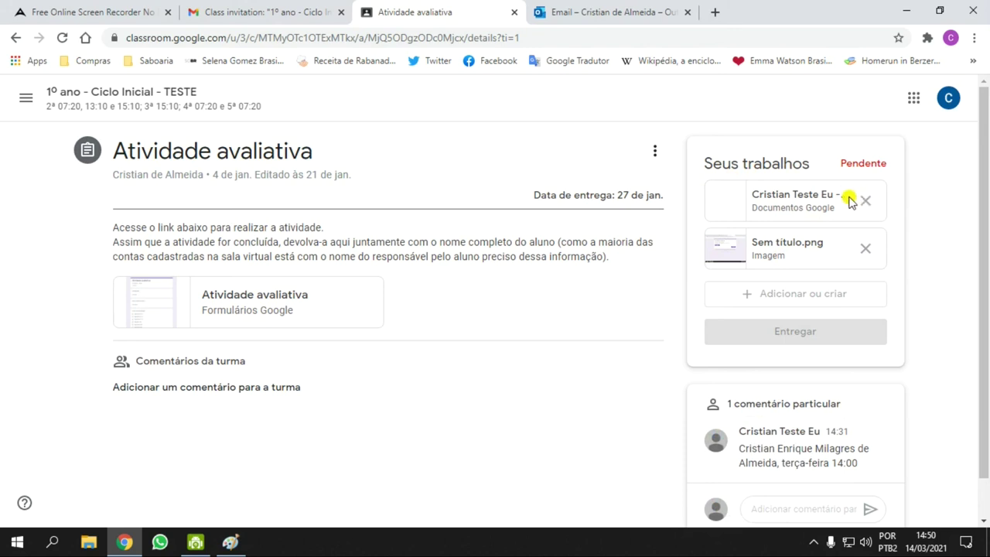
click(762, 279)
click(520, 352)
Upload the saved PDF receipt from the desktop as a file attachment
click(755, 248)
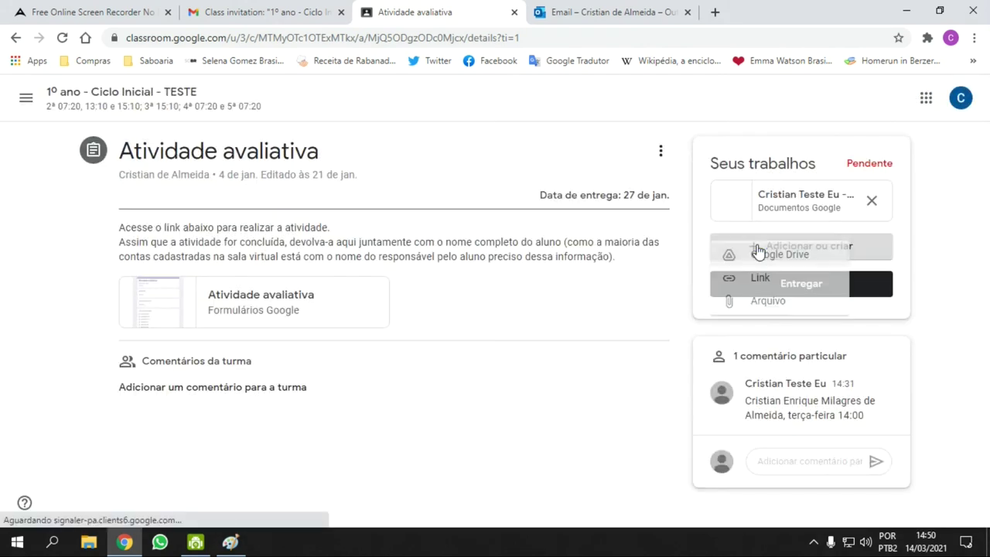
click(757, 330)
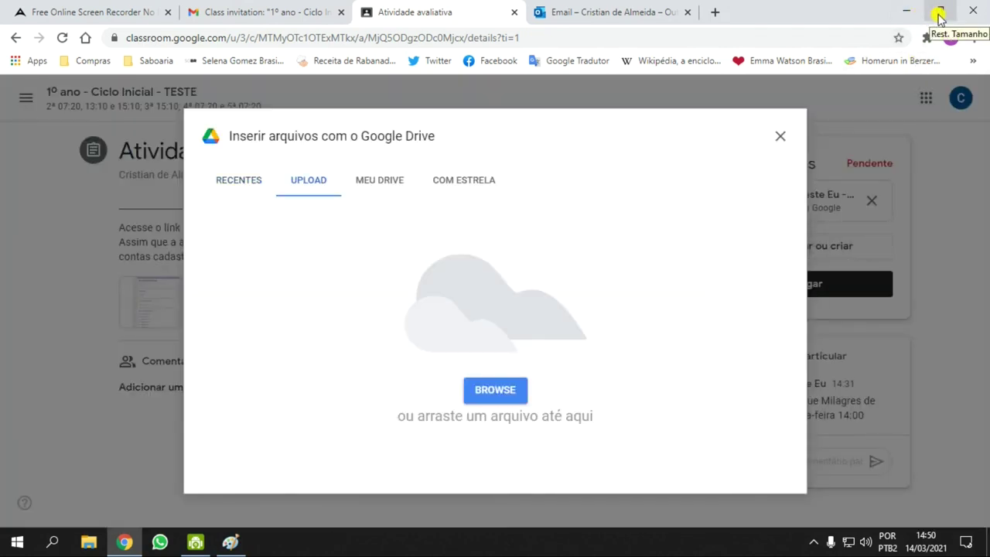
click(938, 17)
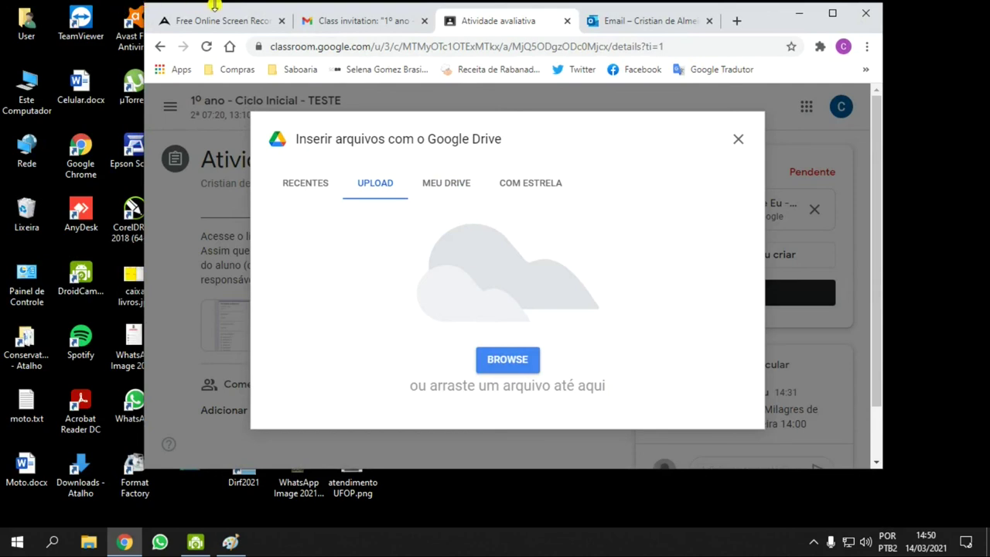
drag(215, 15, 530, 44)
drag(407, 352, 705, 306)
drag(919, 38, 604, 37)
click(835, 35)
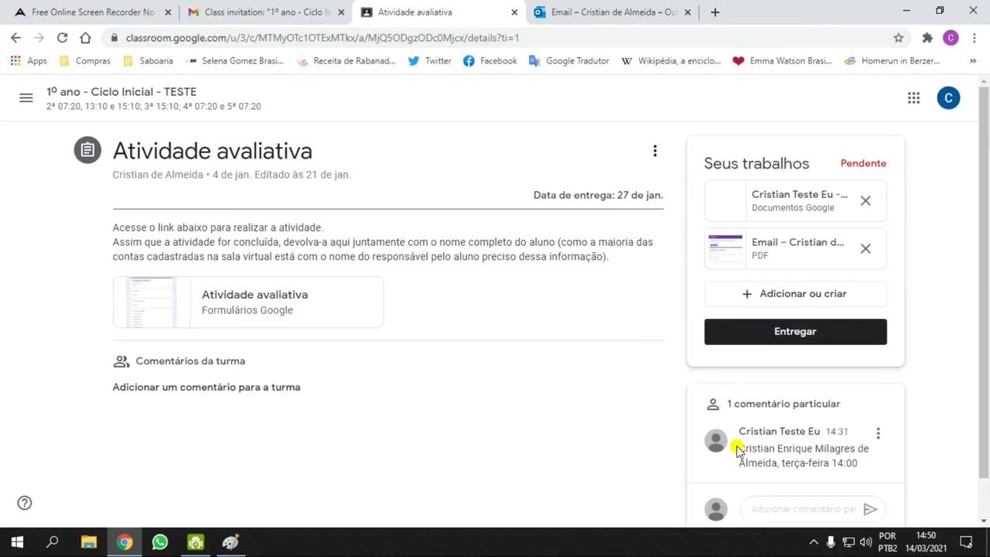
Turn in Atividade avaliativa with both attachments, confirming in the Entregar dialog
scroll(739, 451, down, 1)
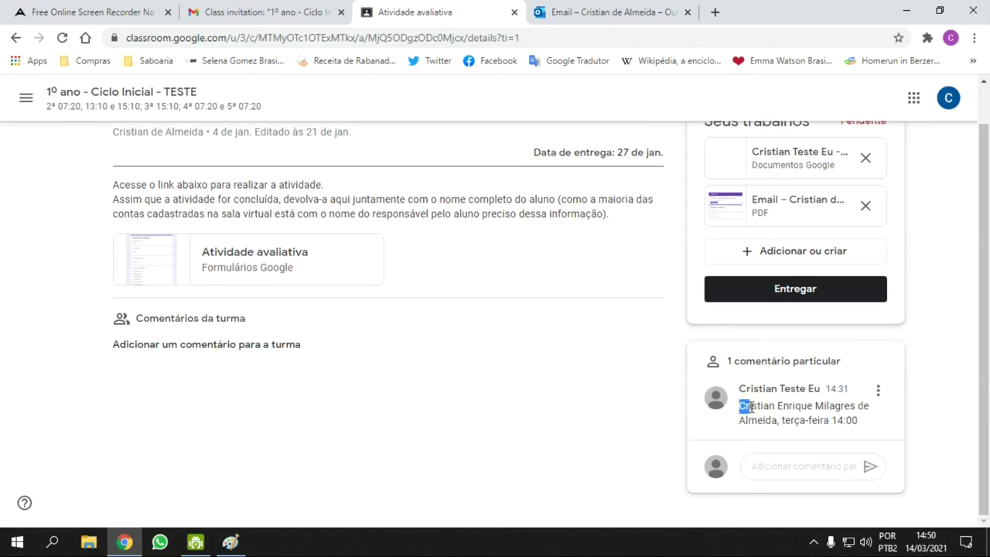
drag(795, 418, 862, 433)
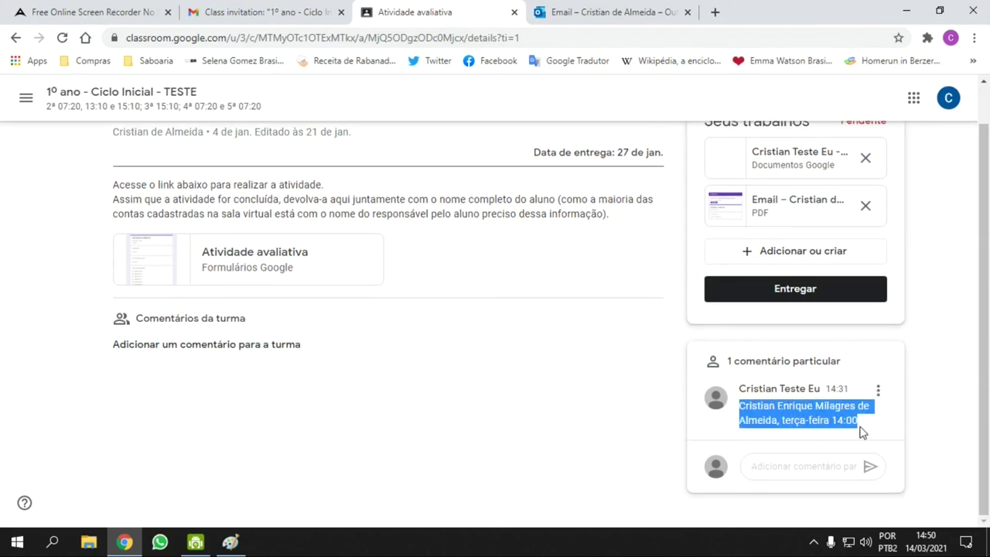
click(865, 426)
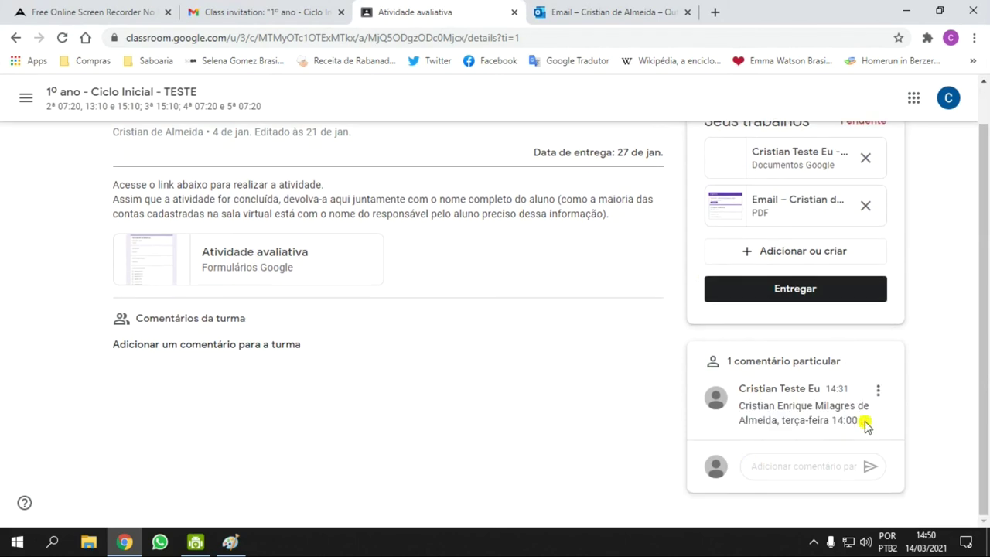
click(785, 292)
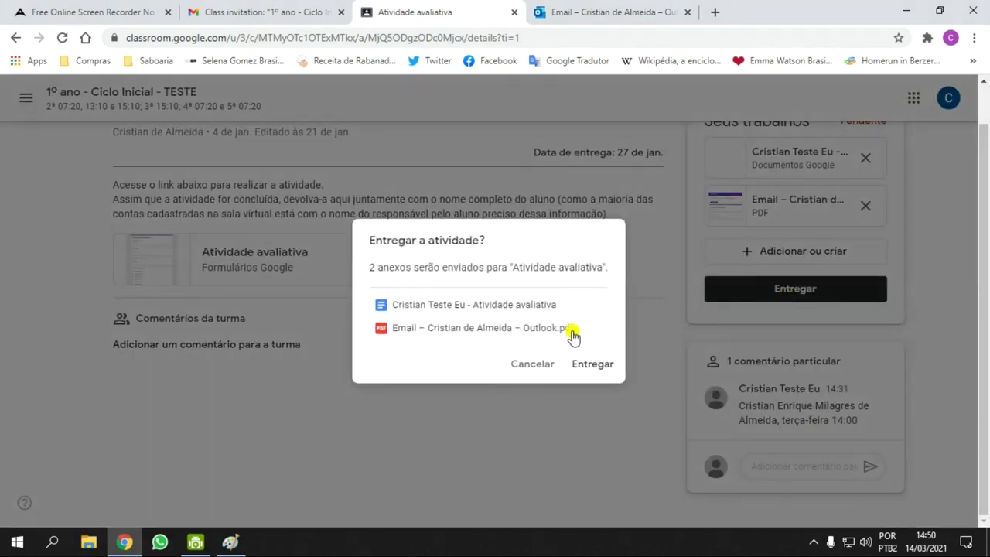
click(586, 363)
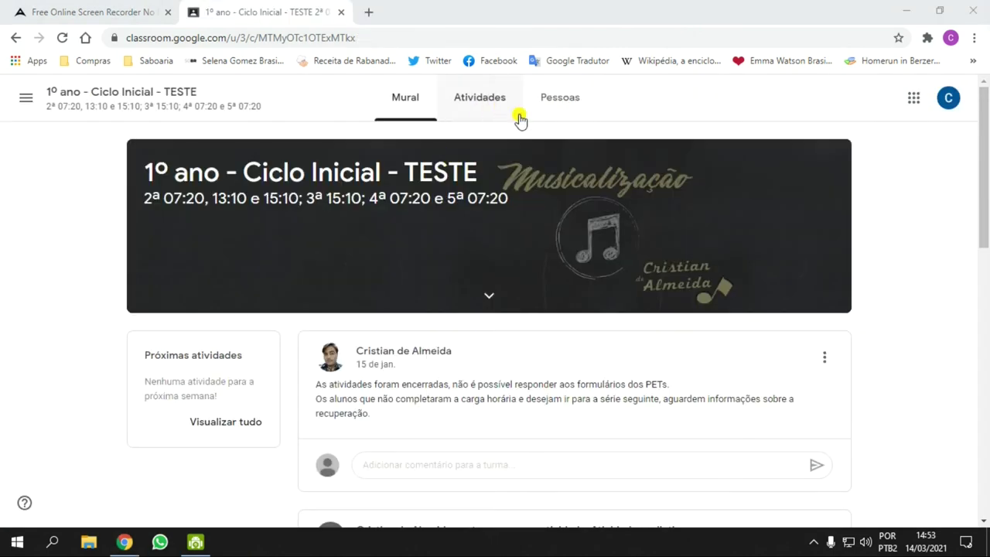
From the class Atividades page, open Gmail in a new tab via the Google apps grid
click(495, 96)
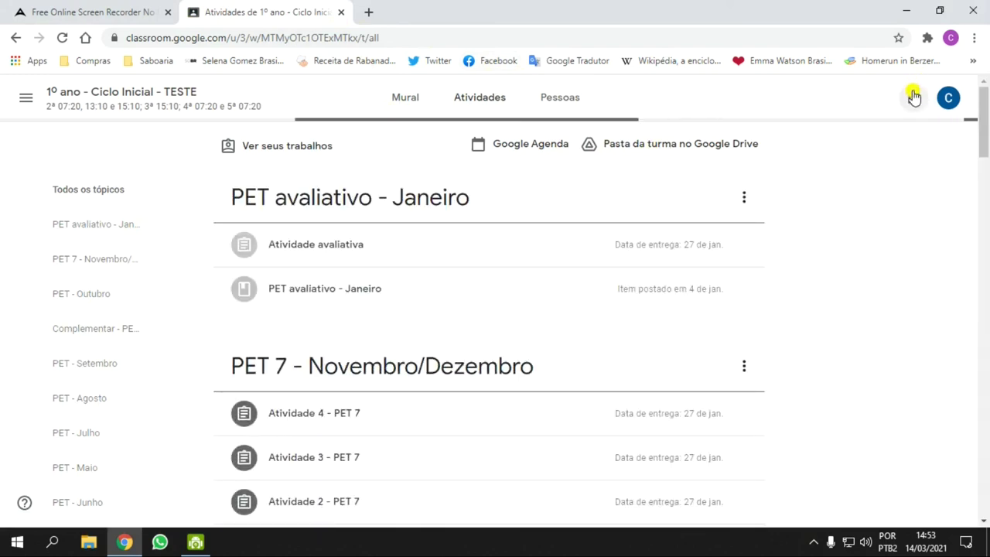
click(913, 97)
right_click(780, 304)
click(784, 313)
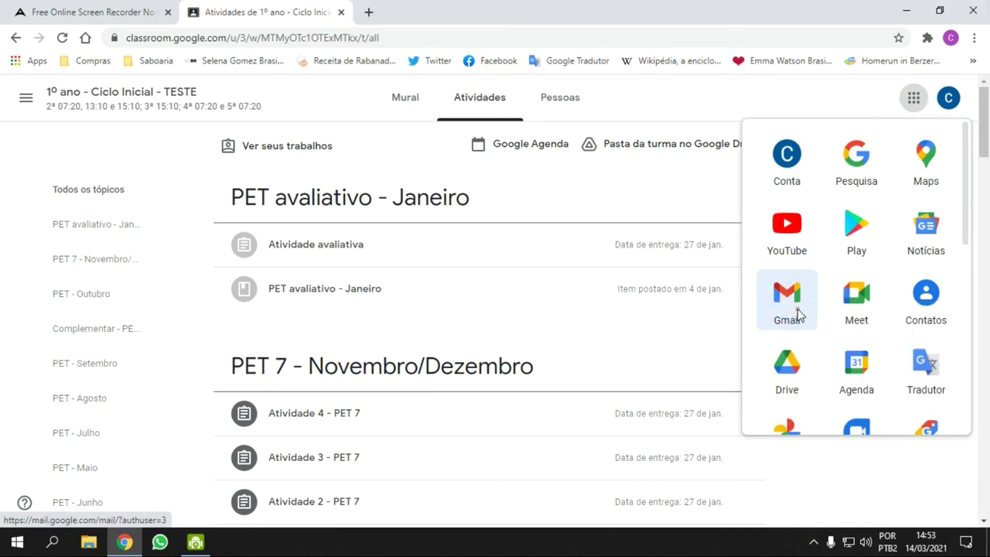
click(913, 97)
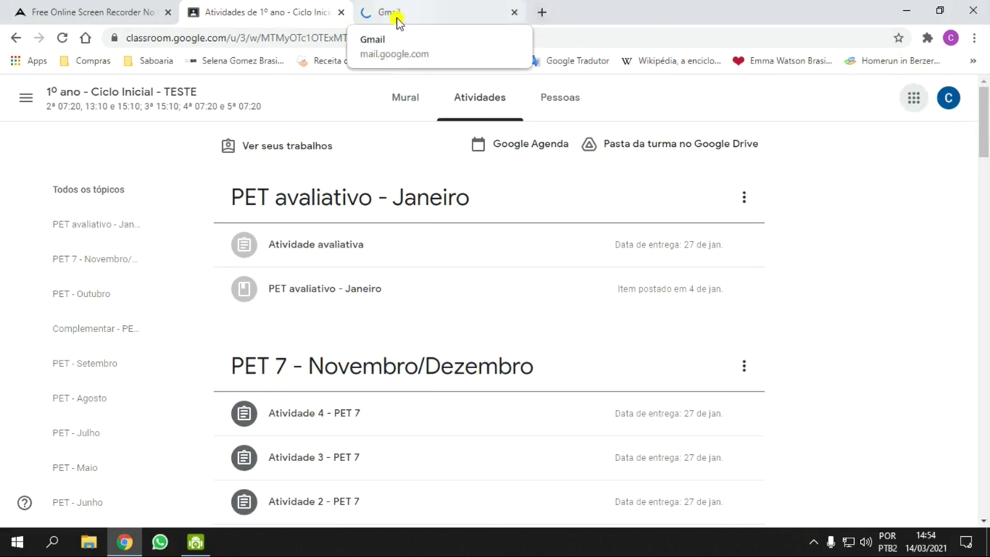
click(367, 19)
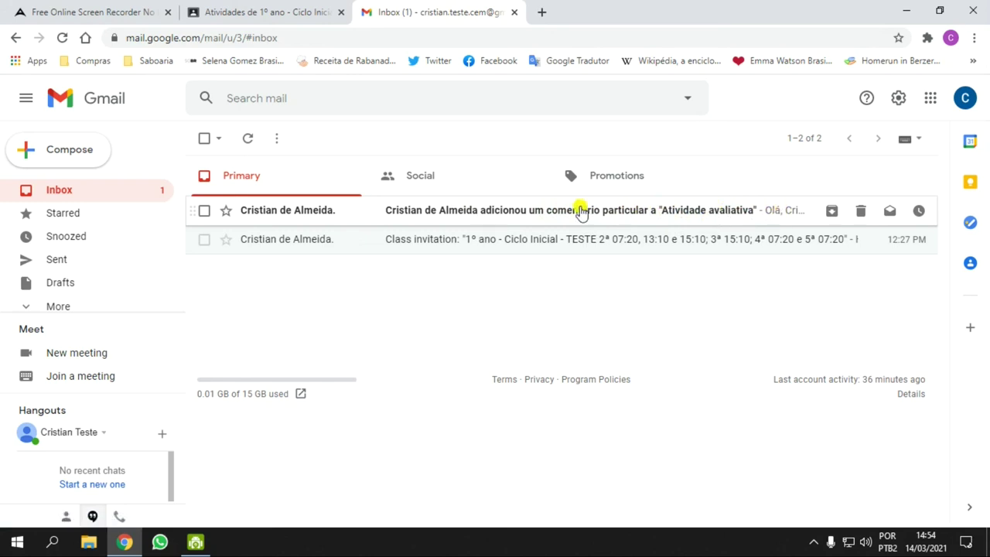
Read the Gmail notice showing the private comment 'Corrigido', then return to the Classroom activities
click(563, 215)
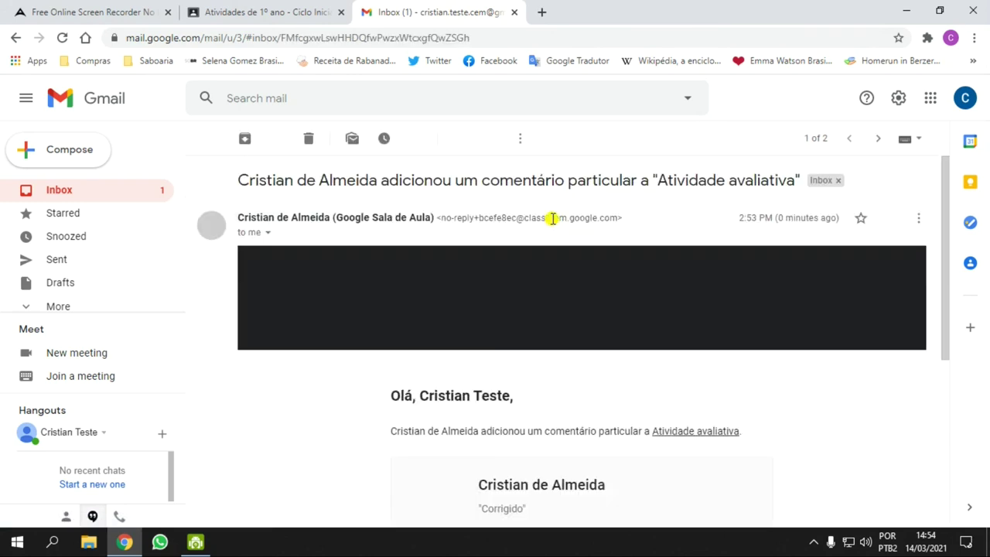
scroll(480, 319, down, 1)
scroll(480, 318, down, 2)
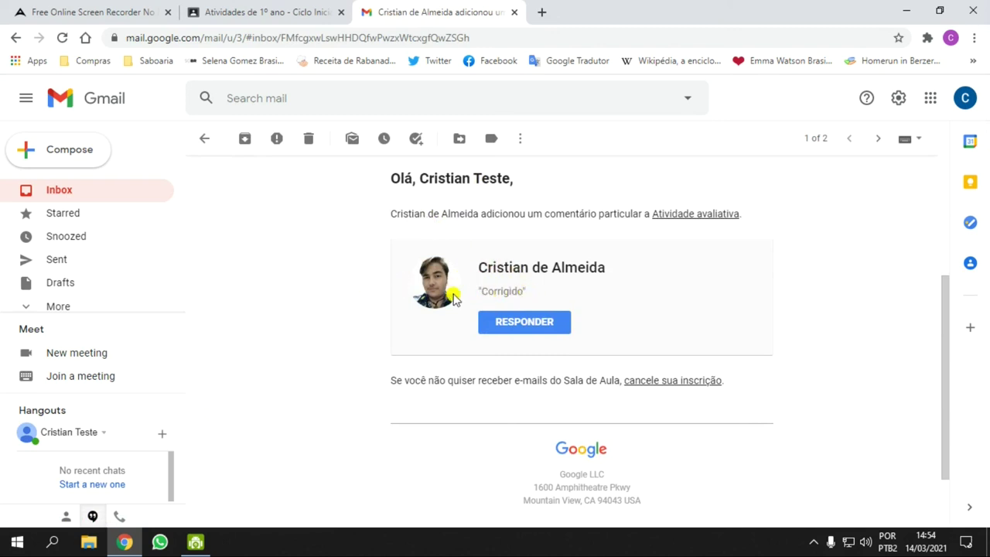
click(294, 13)
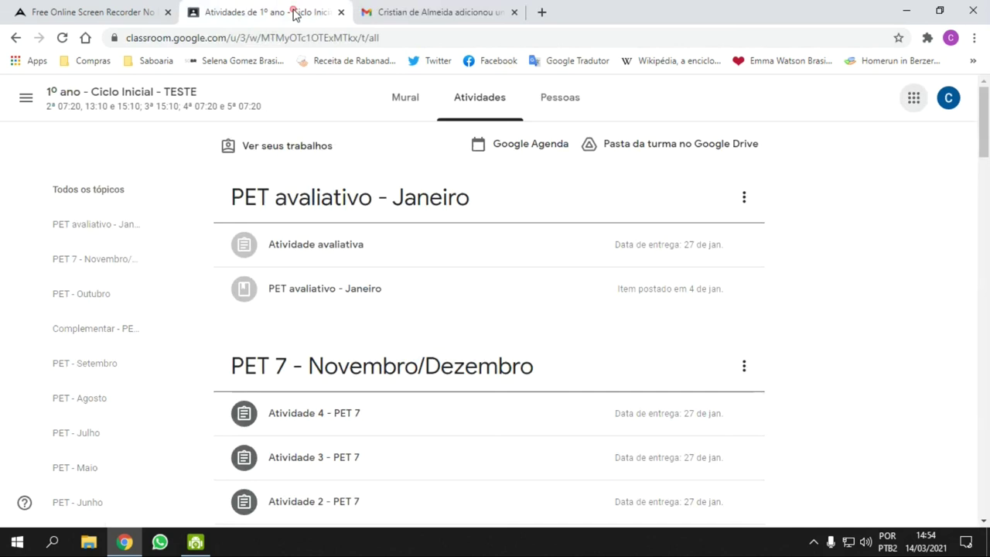
View Atividade avaliativa's late-submitted work and 'Corrigido' comment, then switch to the webcam window
click(341, 255)
scroll(344, 294, down, 1)
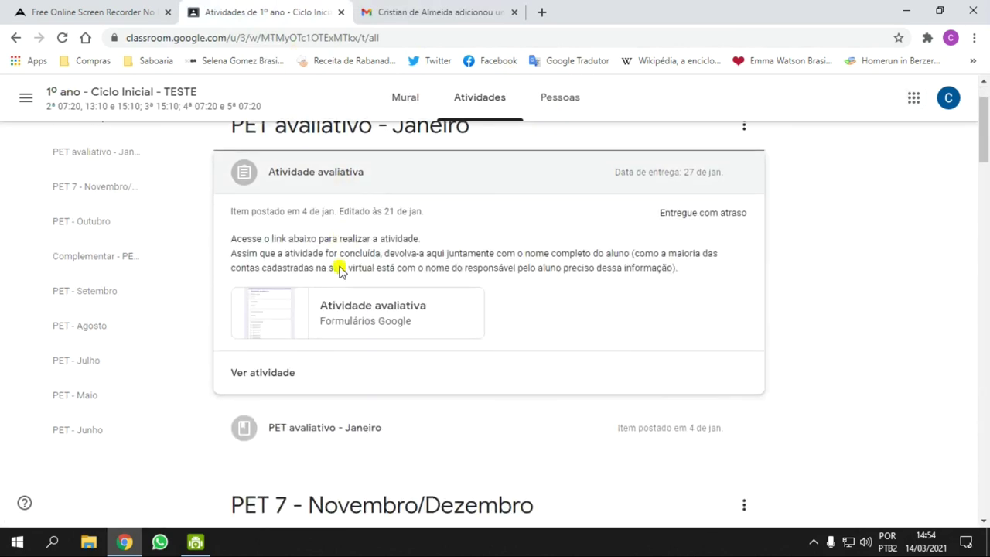
click(277, 378)
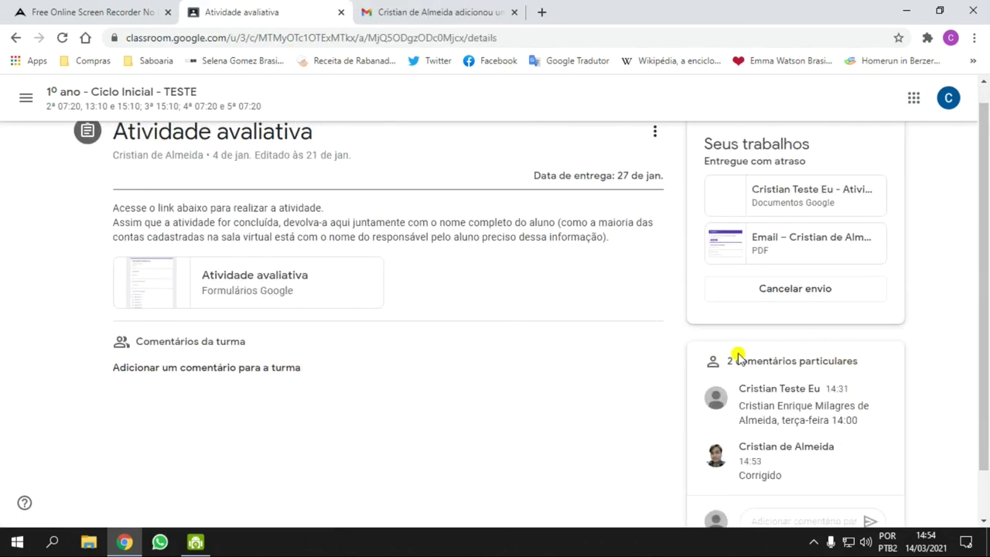
scroll(773, 309, down, 1)
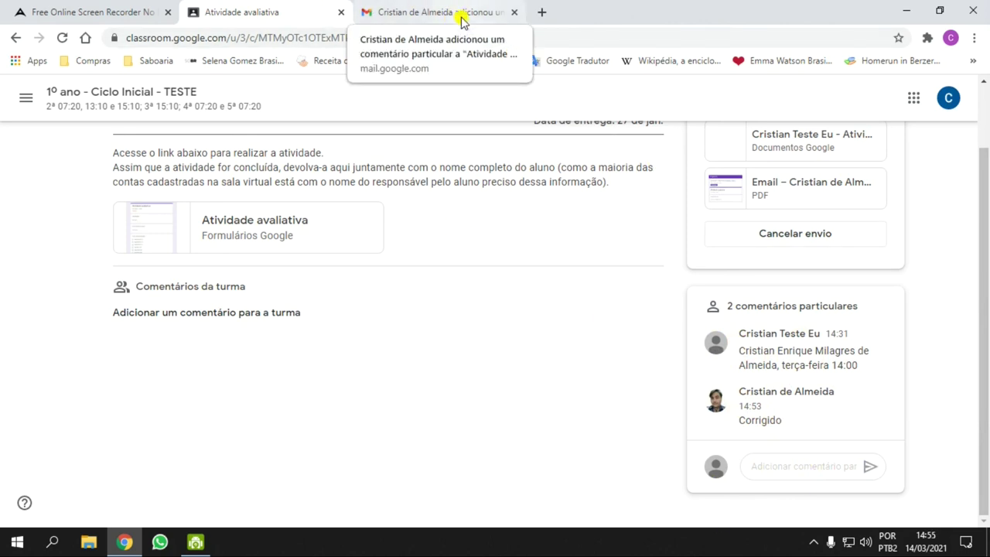
key(alt+Tab)
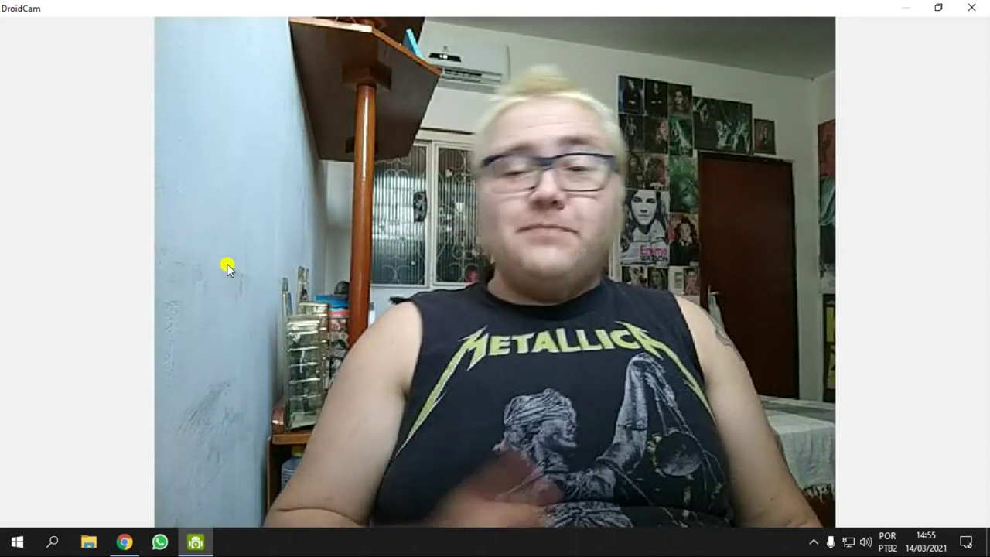